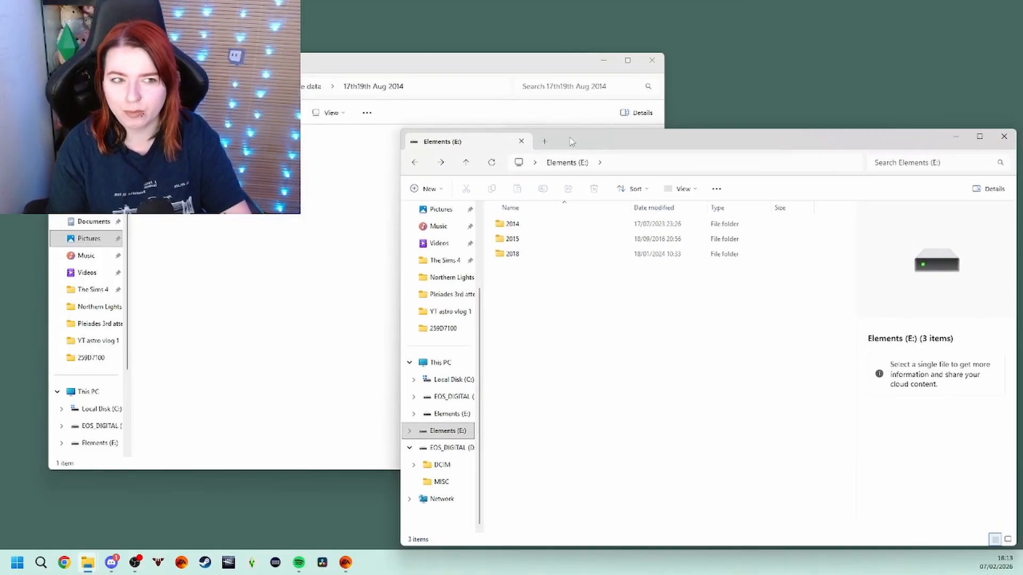
Go back to the Dad's old autosave data folder and review the details of its dated subfolders.
left_click(314, 224)
key("alt+Left")
left_click(197, 216)
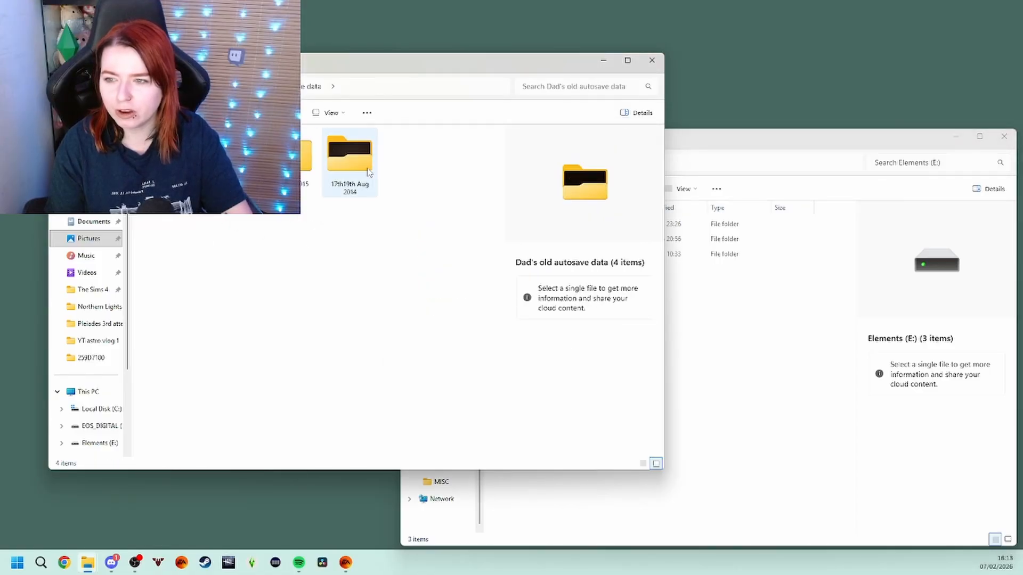
left_click(354, 184)
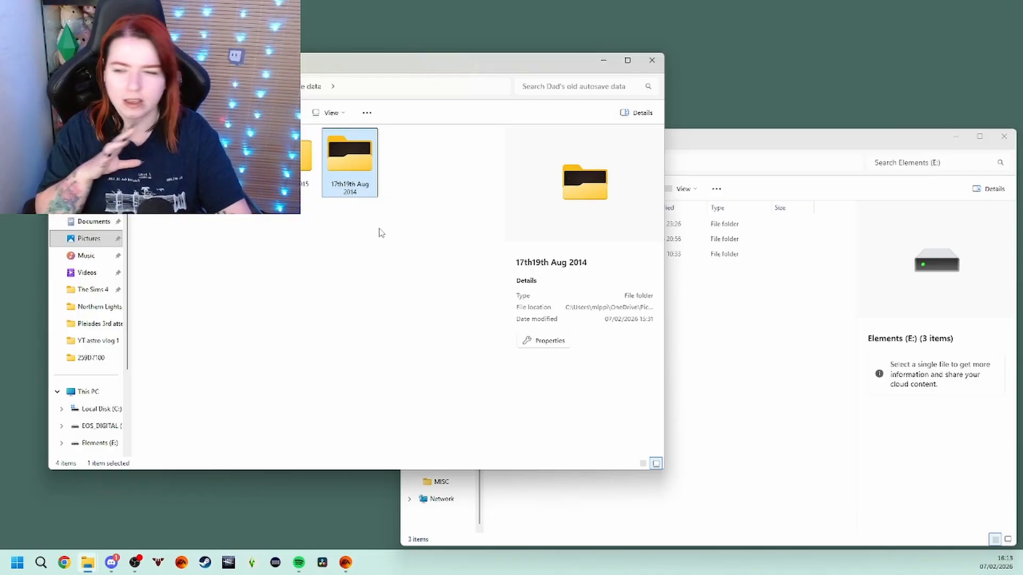
left_click(434, 240)
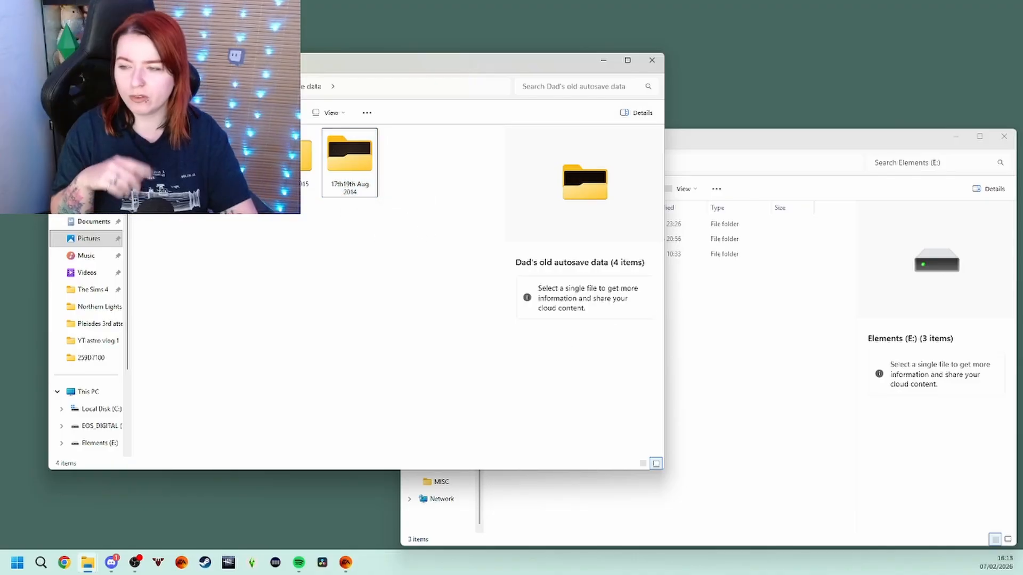
left_click(228, 163)
left_click(289, 165)
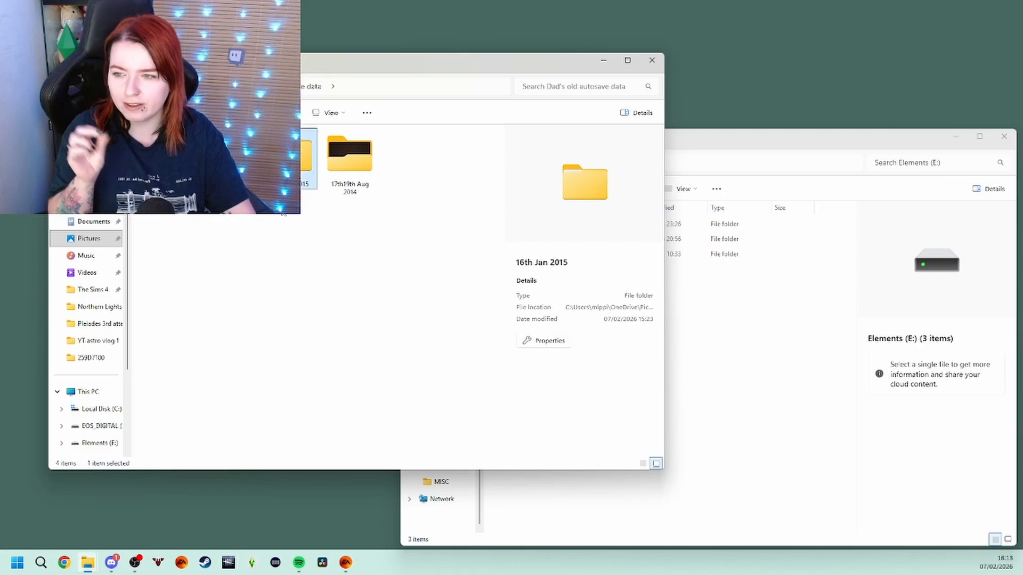
left_click(229, 162)
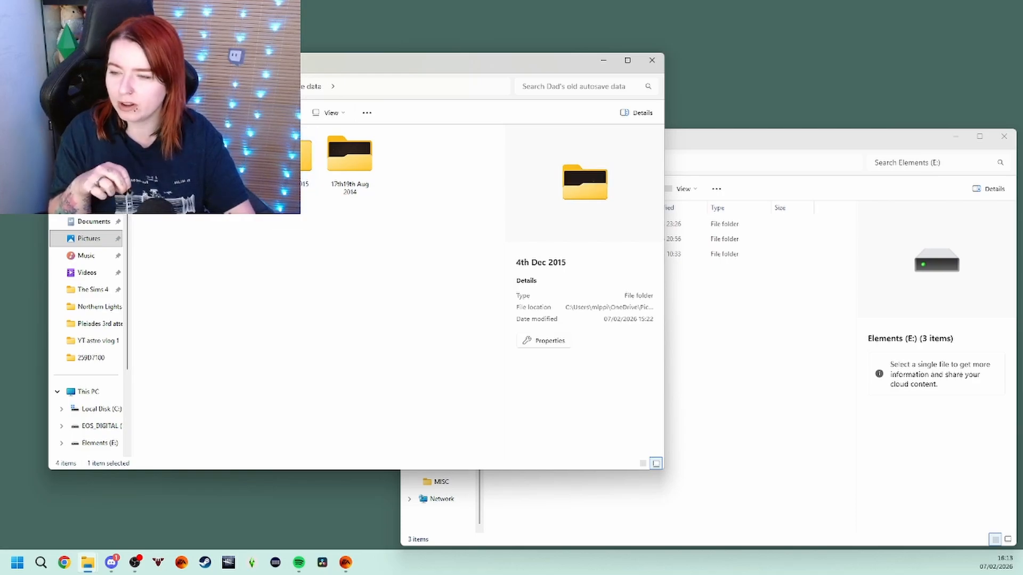
left_click(302, 271)
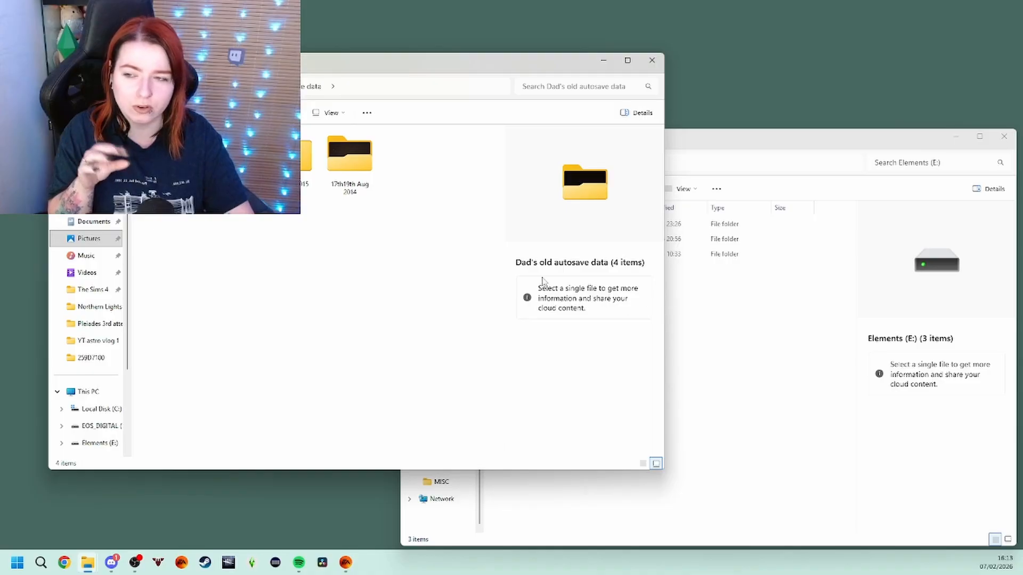
Look through the Unknown and Pleiades subfolders inside the 16th Jan 2015 folder.
double_click(288, 165)
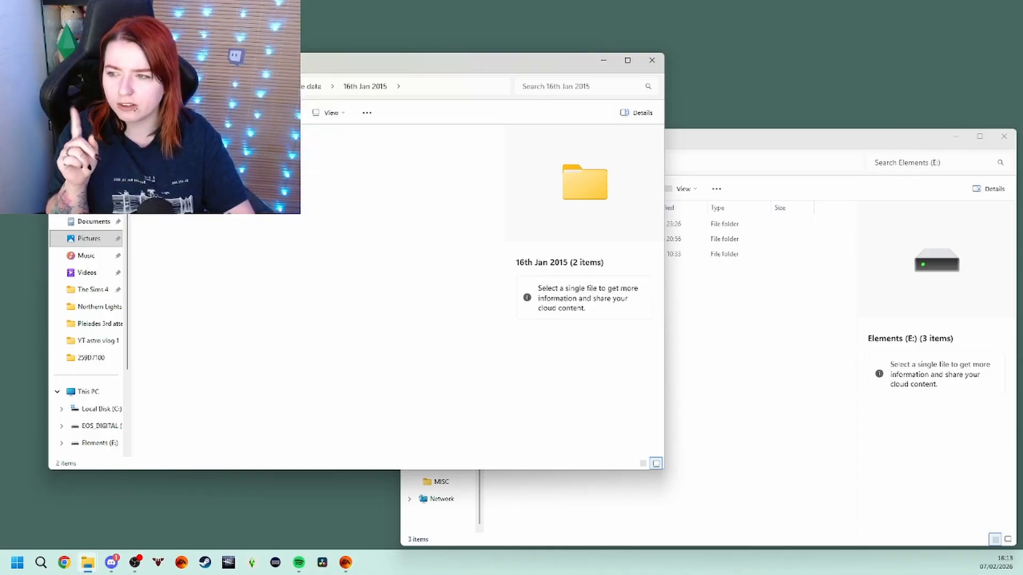
double_click(229, 164)
key("alt+Left")
double_click(229, 164)
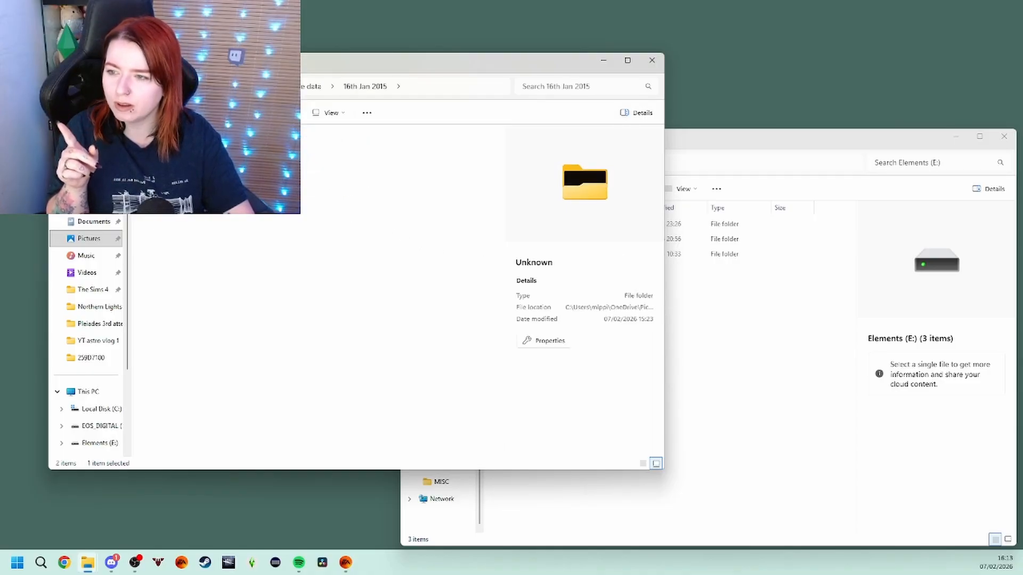
key("alt+Left")
left_click(170, 163)
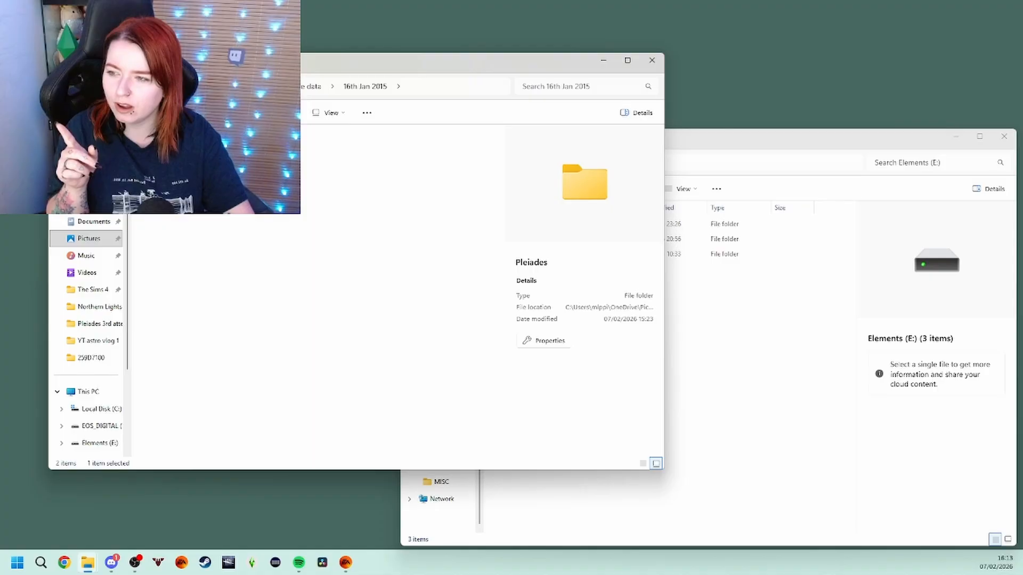
key("alt+Left")
Compare the contents of the 8th Jan 2015, 16th Jan 2015 and 17th19th Aug 2014 folders.
double_click(234, 160)
key("alt+Left")
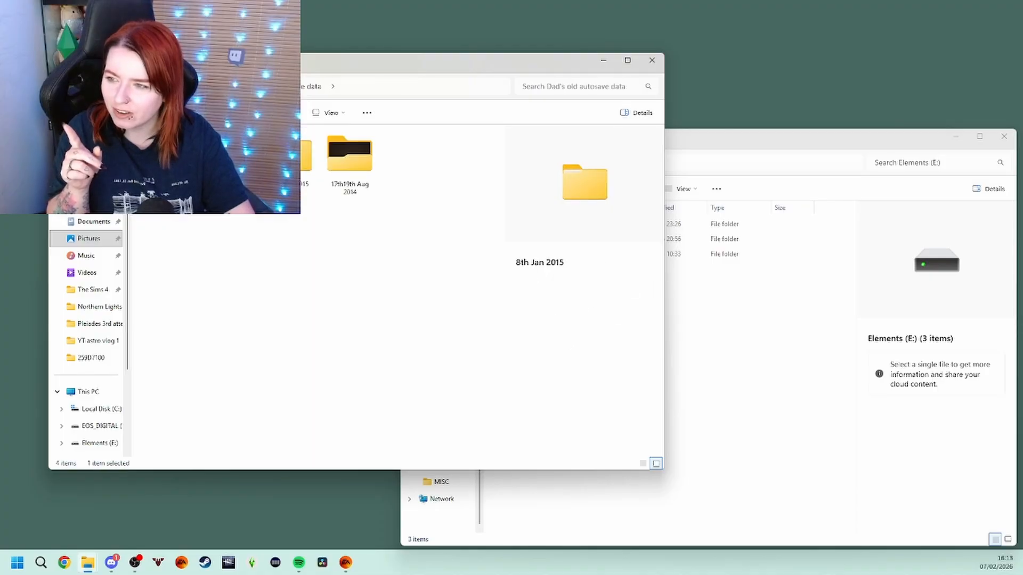
double_click(205, 160)
double_click(165, 161)
key("alt+Left")
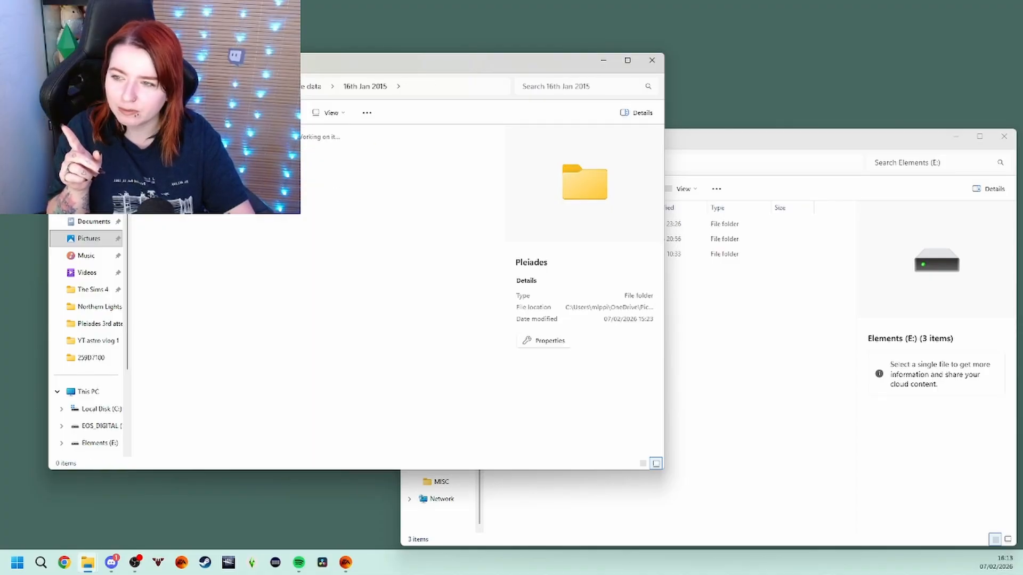
key("alt+Left")
double_click(349, 156)
key("alt+Left")
double_click(290, 160)
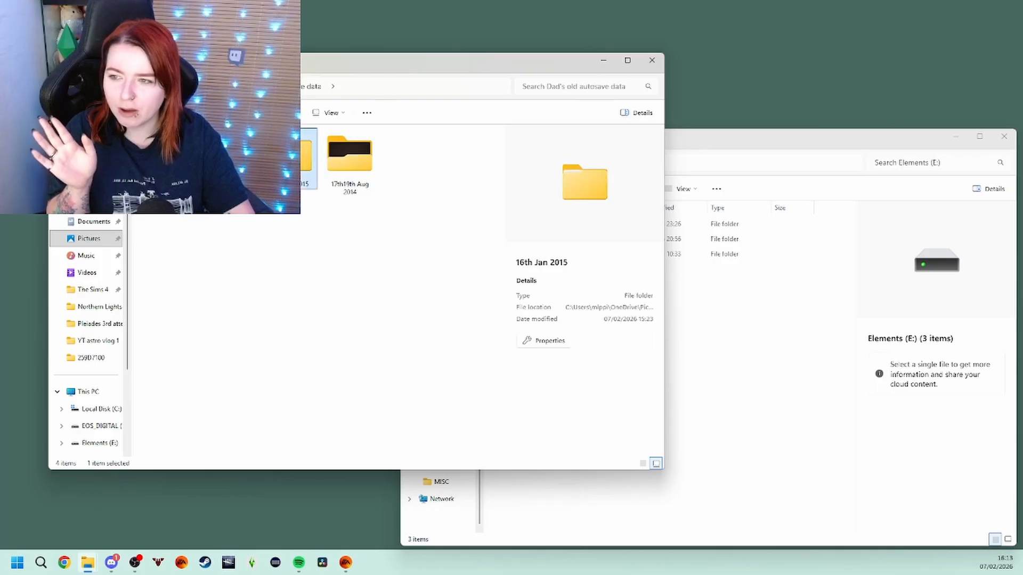
key("alt+Left")
Check the subfolders inside the 8th Jan 2015 folder, including Unknown.
double_click(229, 159)
left_click(229, 160)
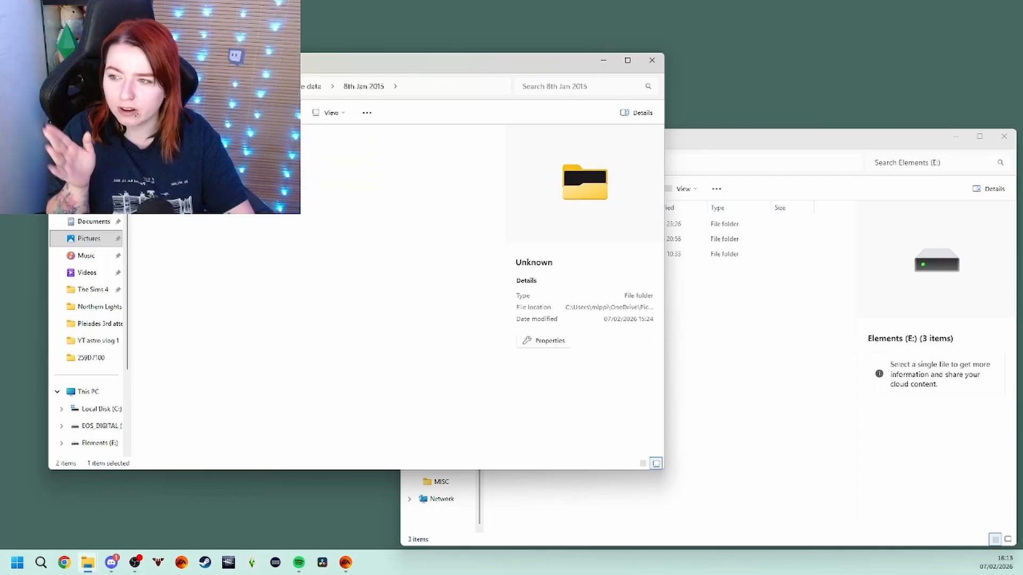
left_click(168, 160)
left_click(229, 159)
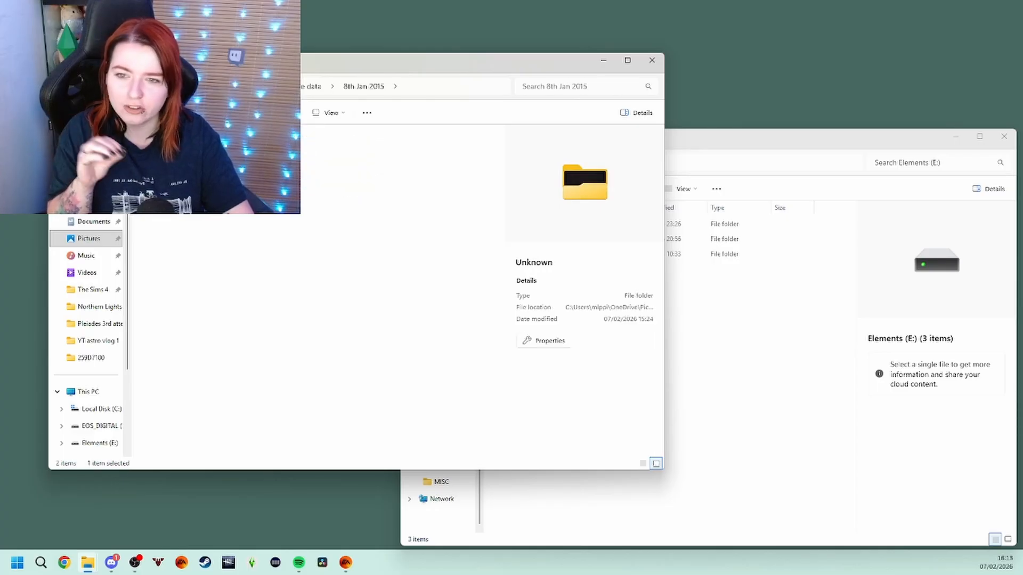
key("alt+Left")
Open the 4th Dec 2015 folder, check its Autosave TIF file's details and return to the parent folder.
double_click(169, 160)
left_click(168, 160)
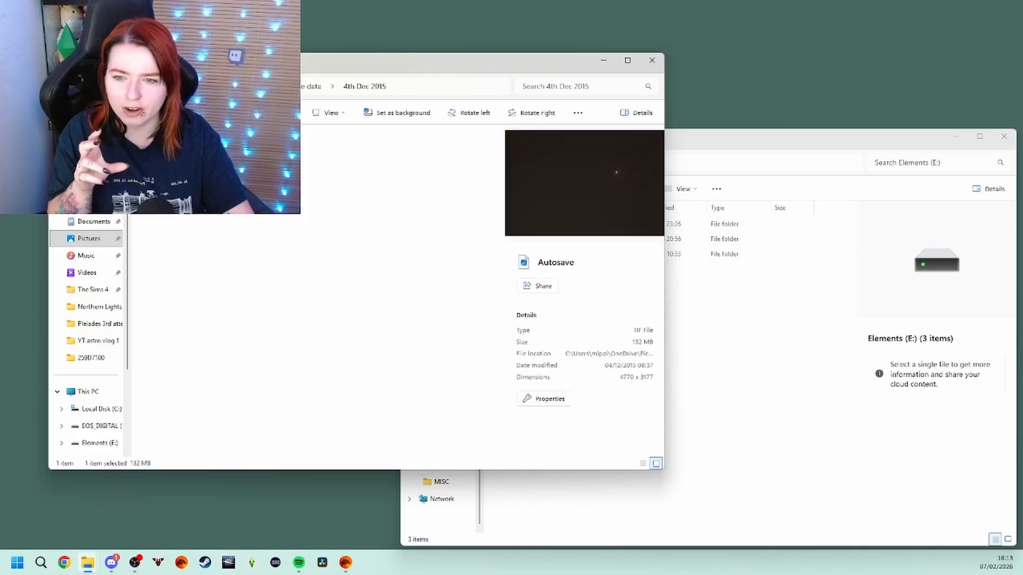
key("alt+Left")
Open the Autosave TIF file from the 17th19th Aug 2014 folder in Adobe Photoshop 2026.
left_click(438, 253)
left_click(359, 170)
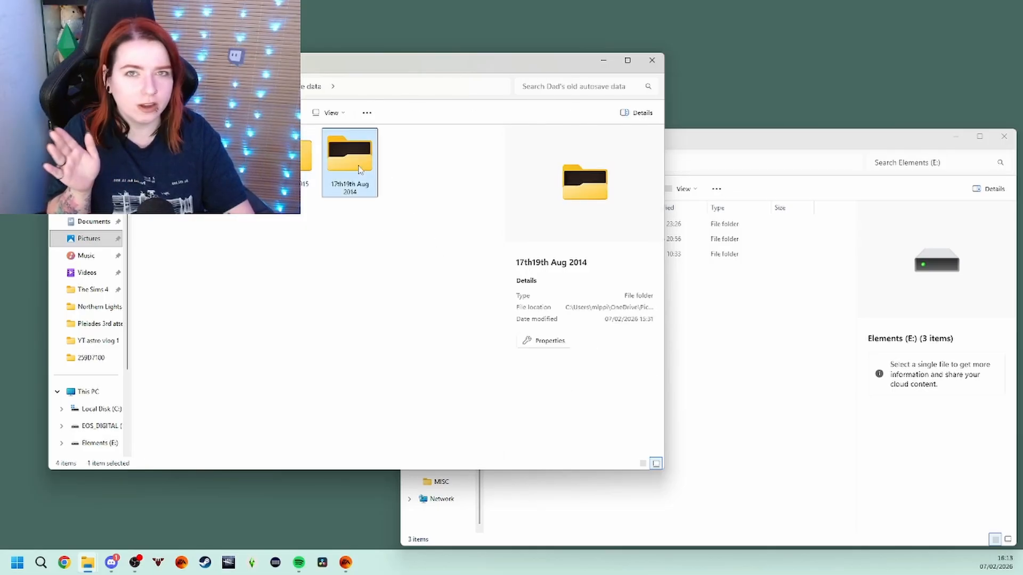
double_click(341, 166)
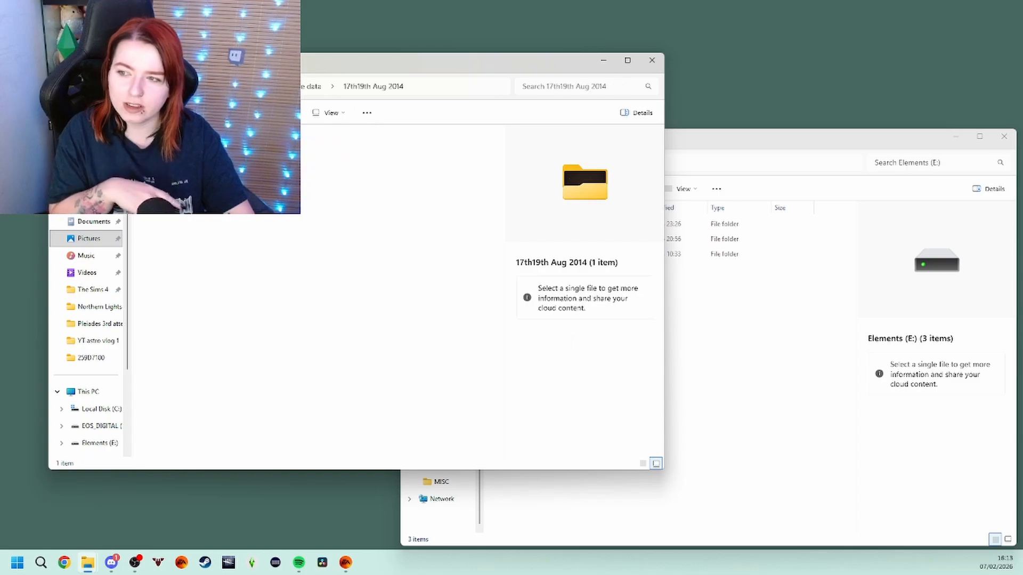
left_click(179, 175)
right_click(178, 175)
mouse_move(295, 239)
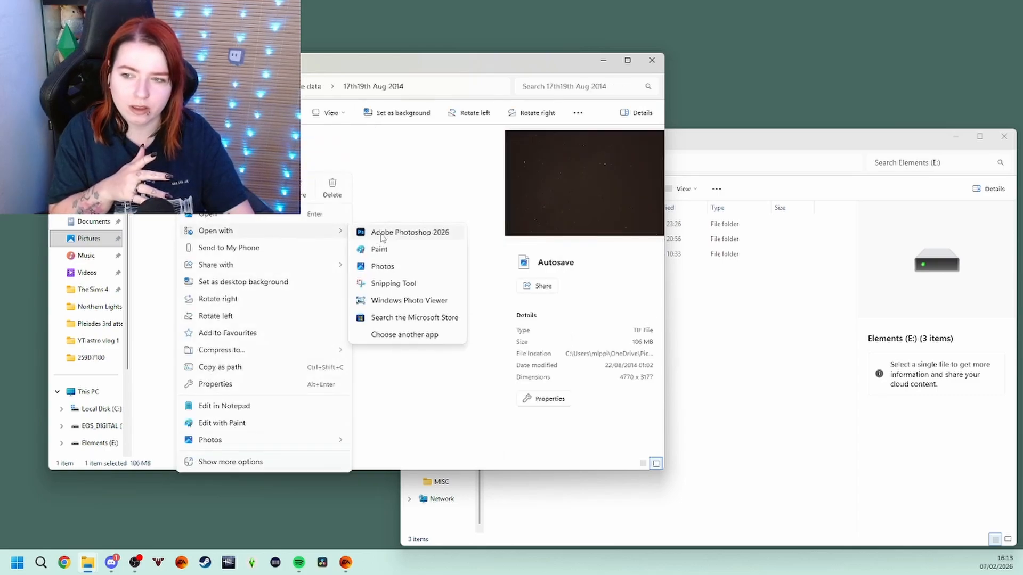
left_click(396, 234)
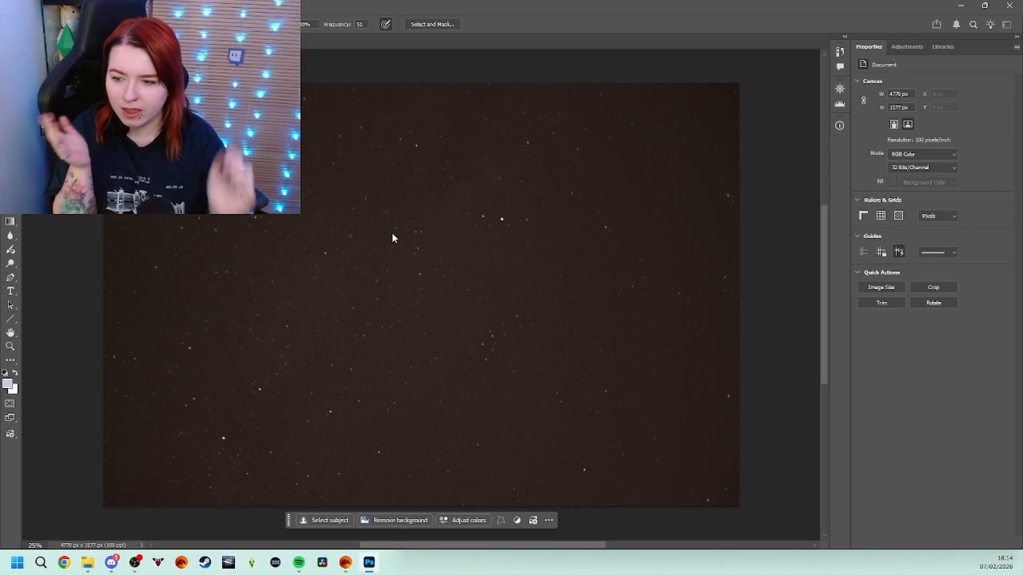
Examine the stacked star image up close and as a whole.
scroll(345, 239, "up", 4)
scroll(345, 254, "down", 3)
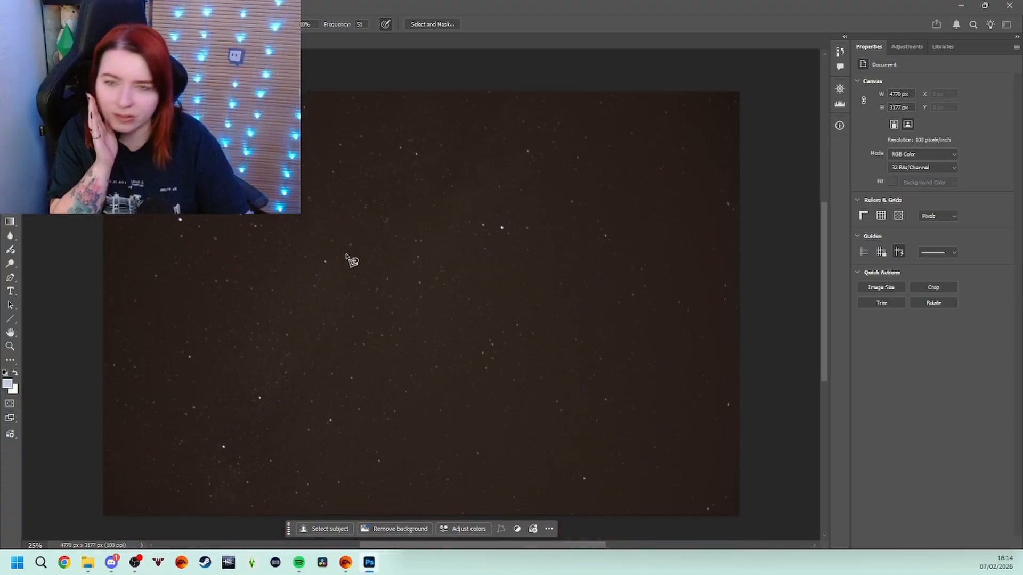
scroll(351, 261, "up", 5)
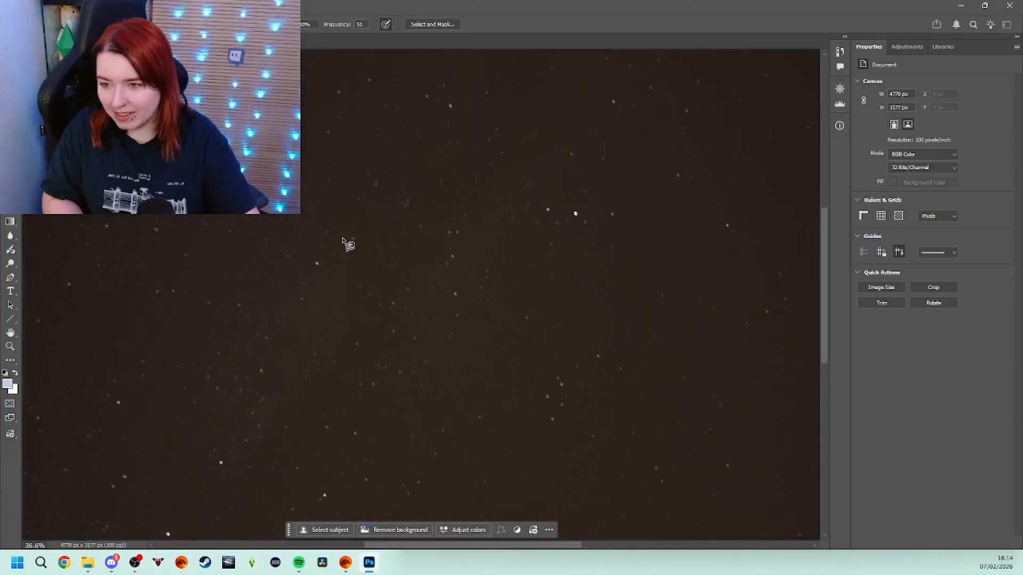
scroll(379, 263, "down", 5)
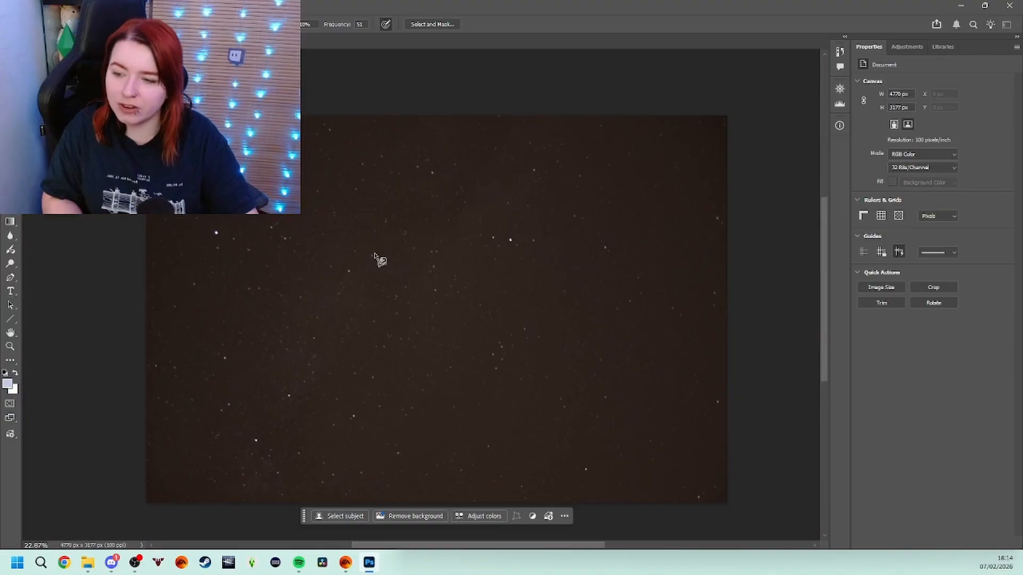
scroll(379, 260, "down", 2)
scroll(737, 254, "up", 1)
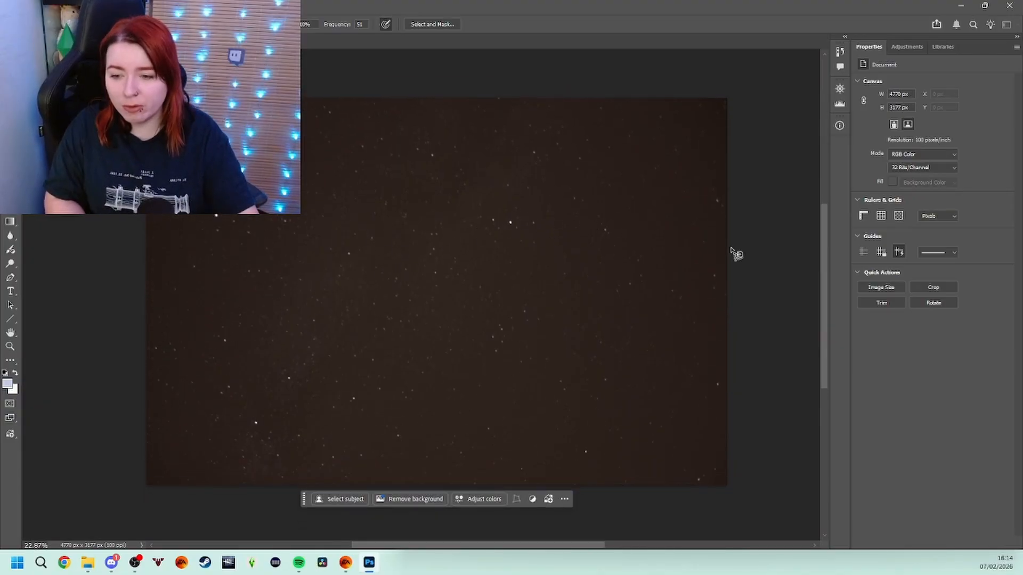
scroll(737, 254, "up", 1)
scroll(736, 254, "up", 1)
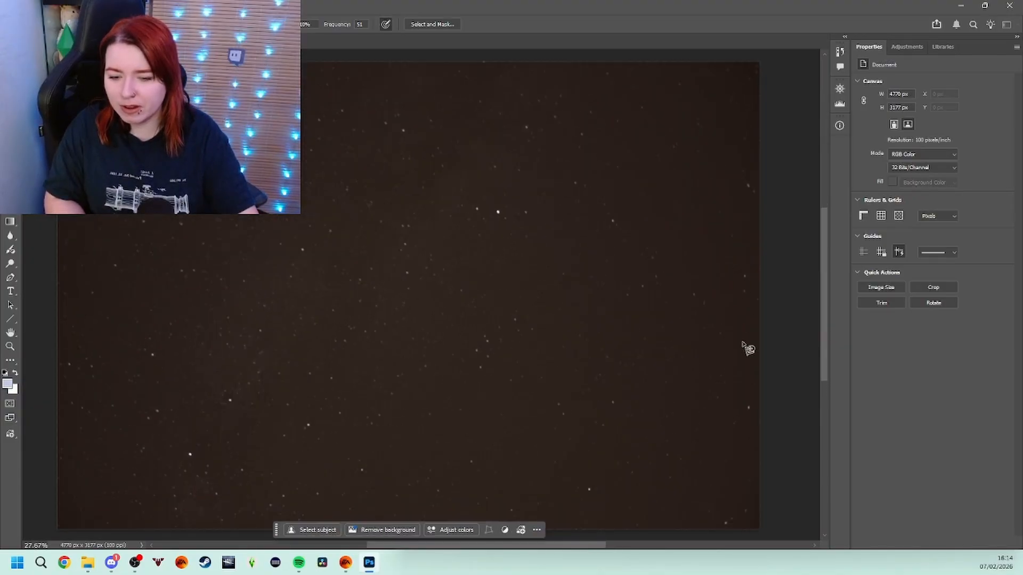
scroll(544, 546, "left", 1)
left_click_drag(545, 543, 552, 541)
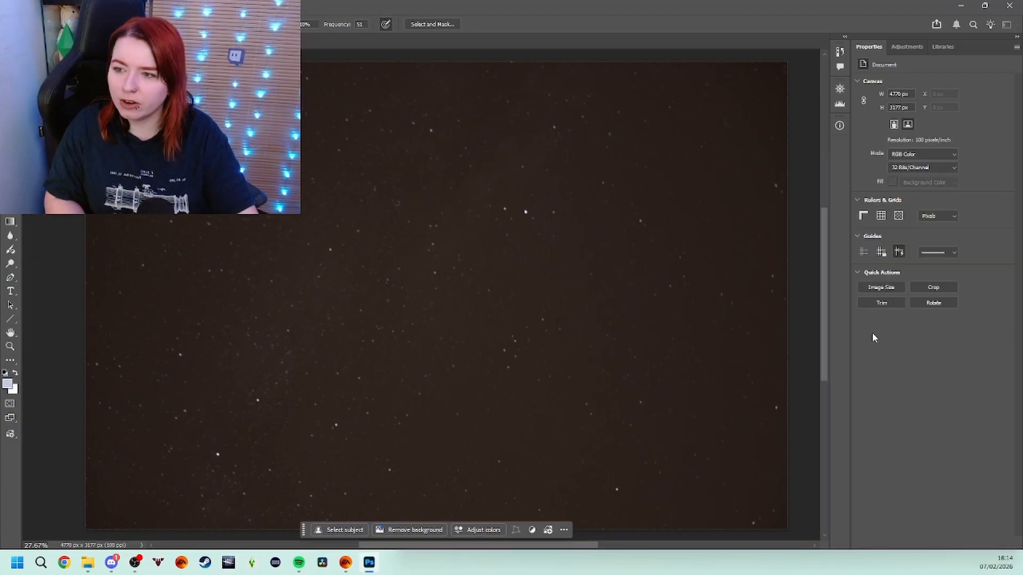
Convert the star image to 16 Bits/Channel.
left_click(39, 6)
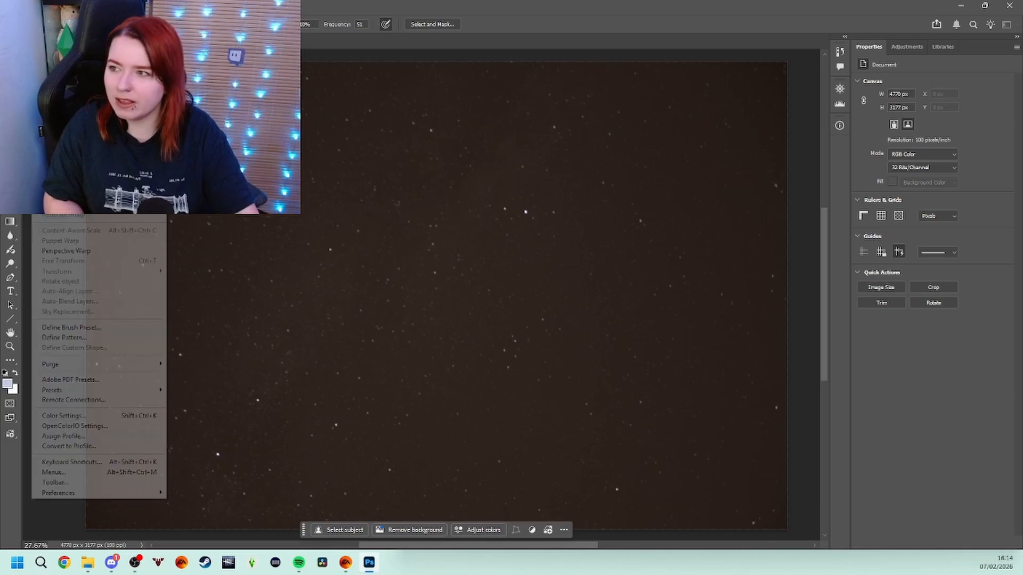
mouse_move(59, 6)
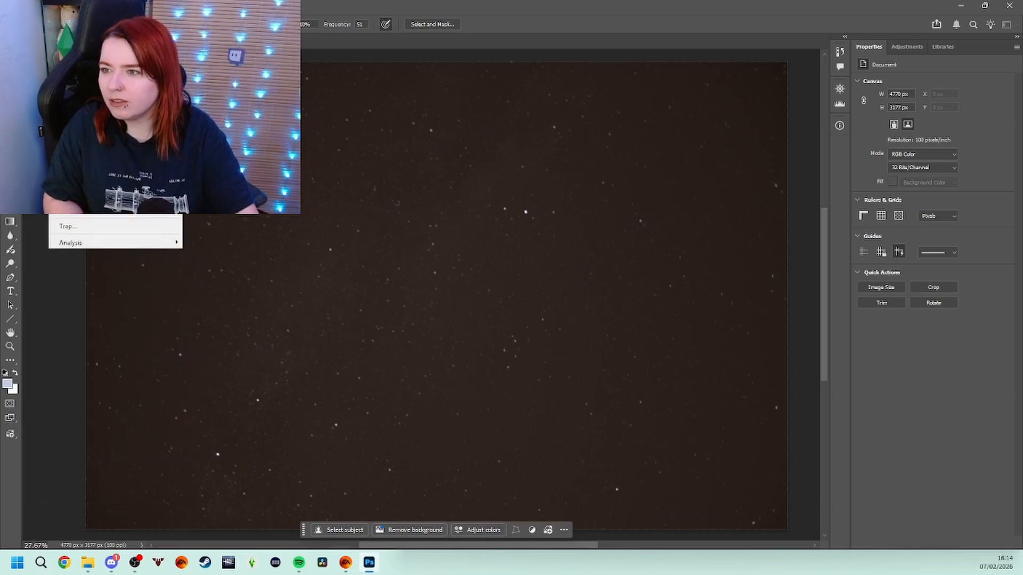
left_click(213, 125)
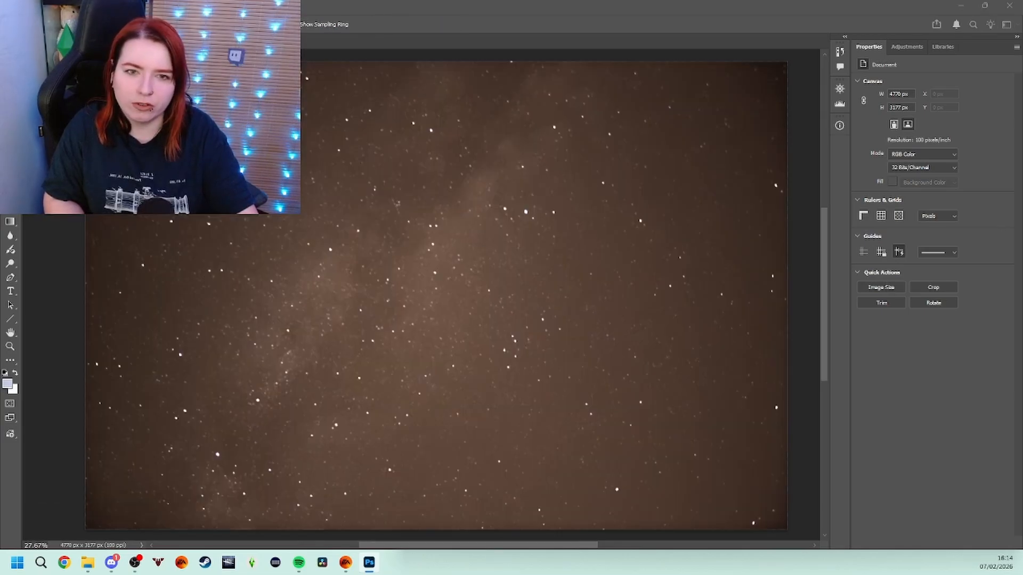
key("Escape")
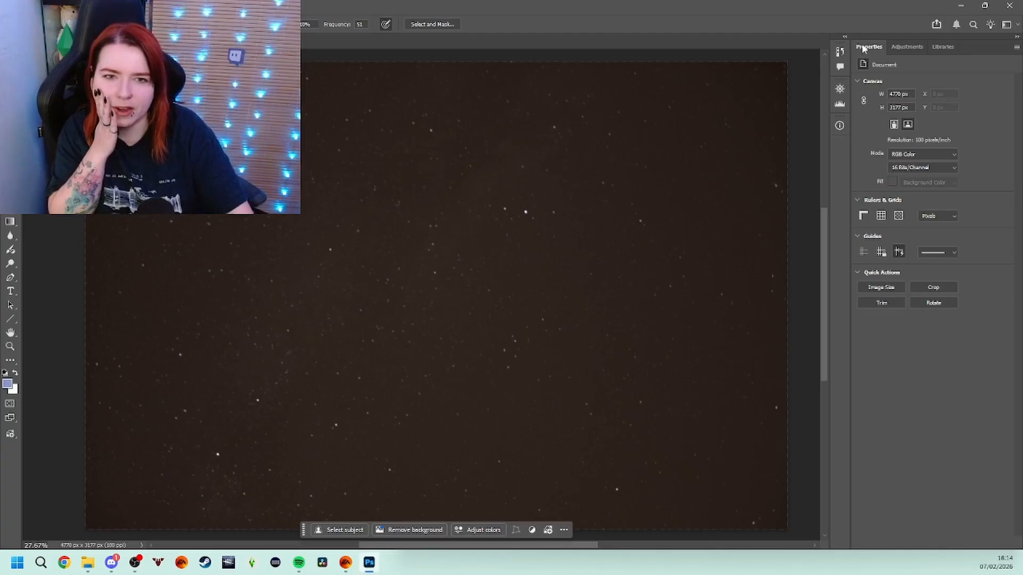
Rearrange the workspace to show the History, Color, Properties, Layers and floating Histogram panels, giving Layers more height.
left_click(1016, 36)
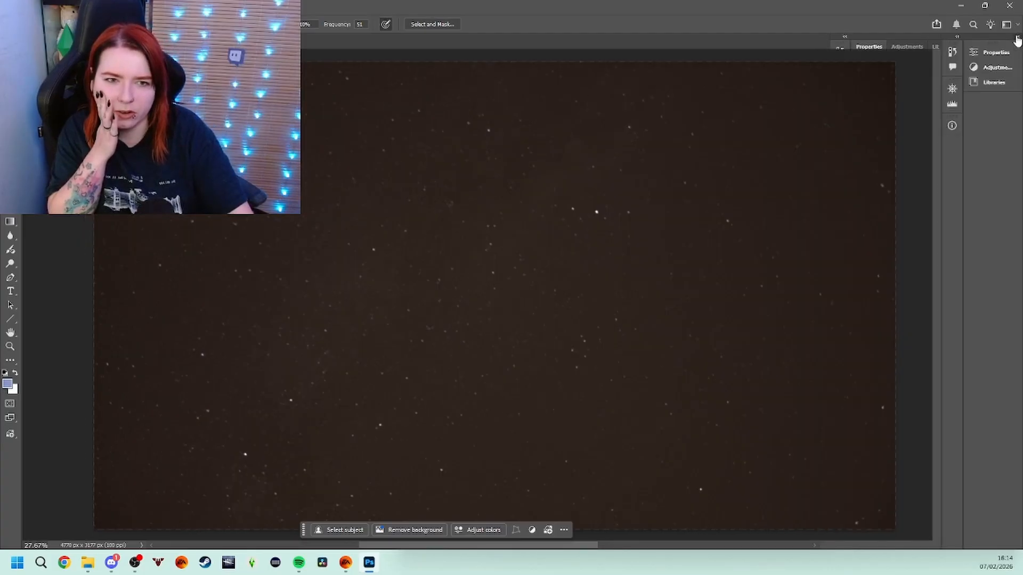
left_click(956, 38)
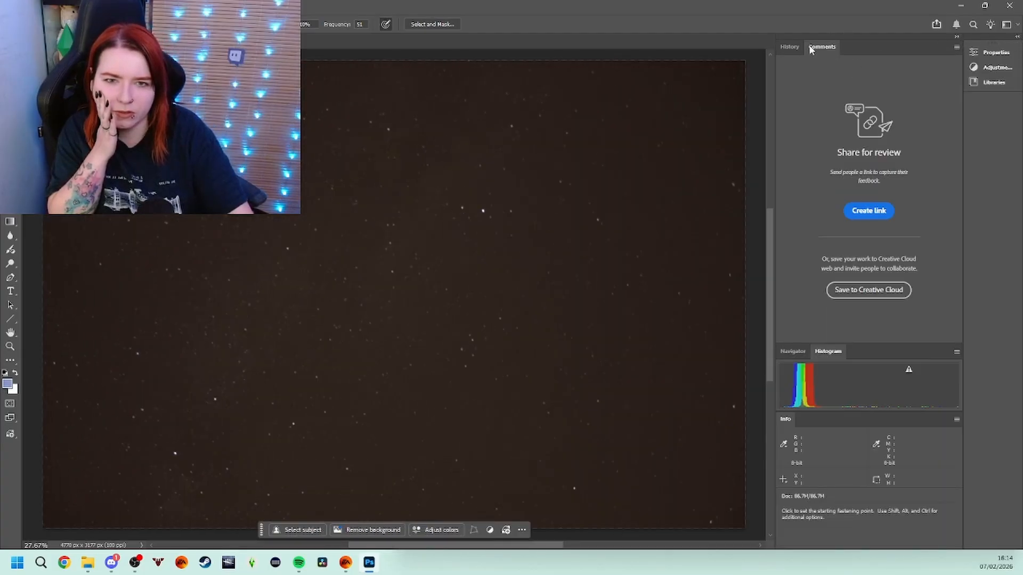
left_click(790, 46)
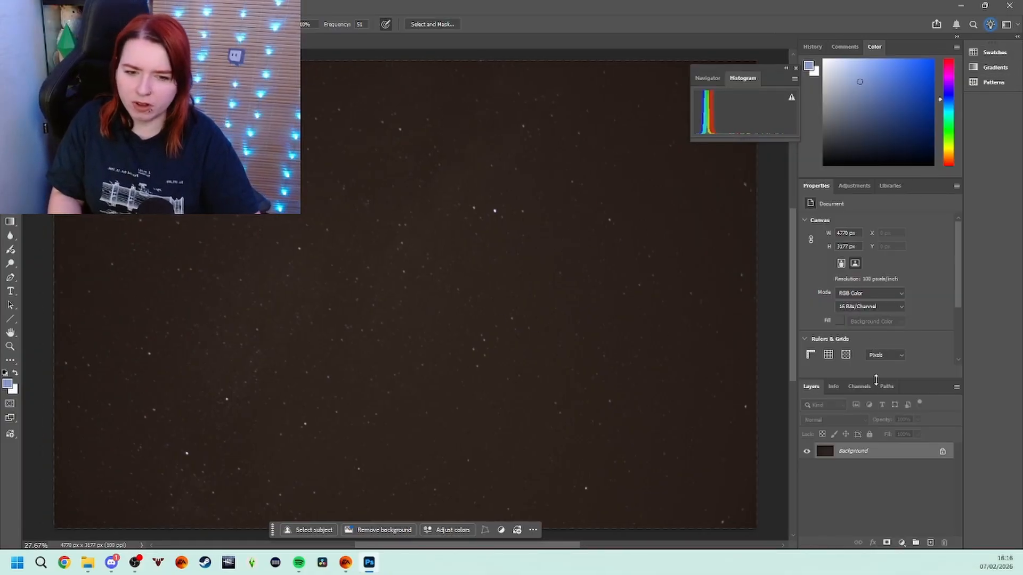
left_click_drag(875, 379, 876, 357)
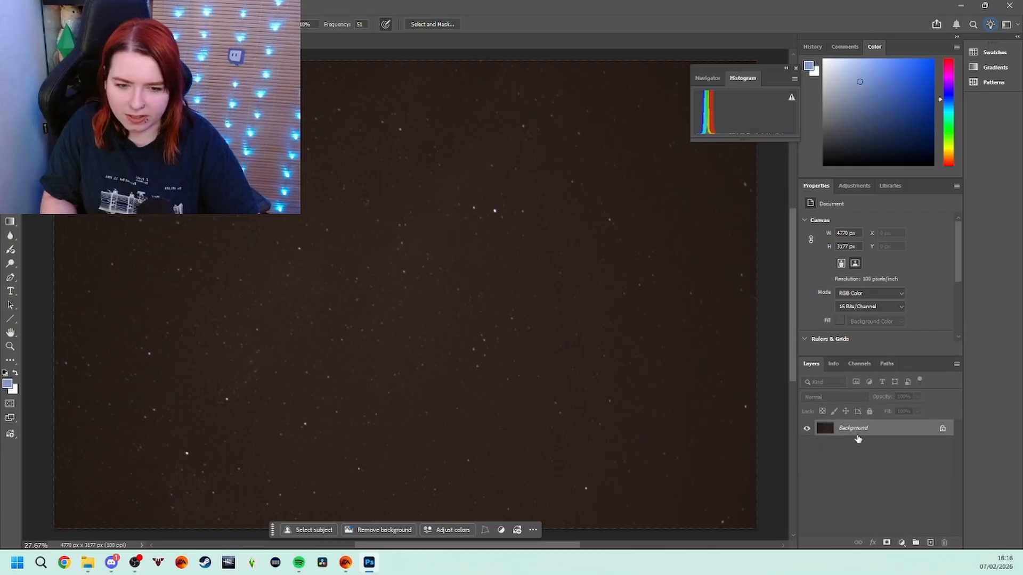
scroll(496, 291, "down", 1)
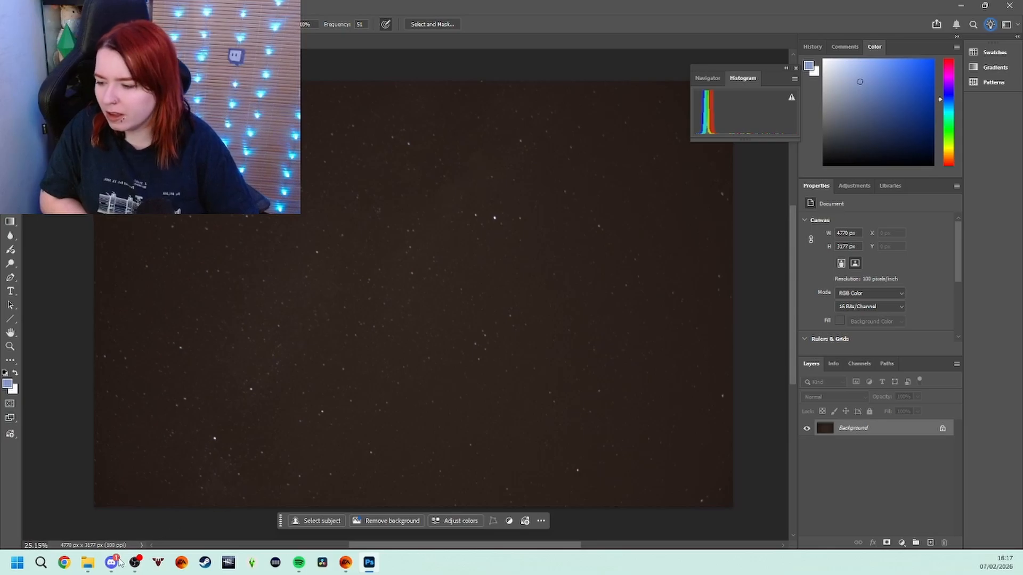
Switch to File Explorer and open the 2014_08_19 folder inside Aug 2014 on the Elements (E:) drive.
left_click(88, 563)
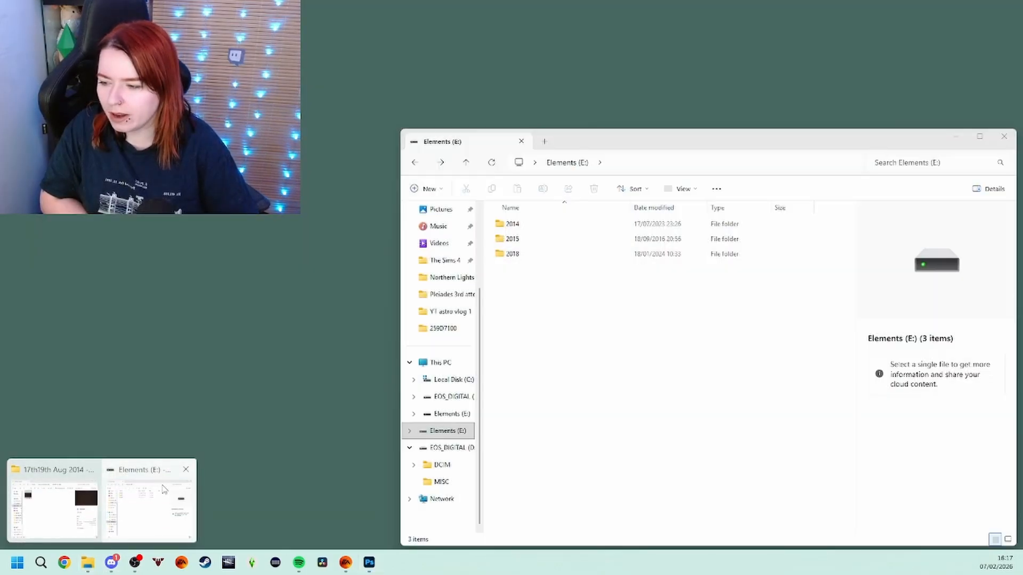
left_click(149, 509)
double_click(519, 224)
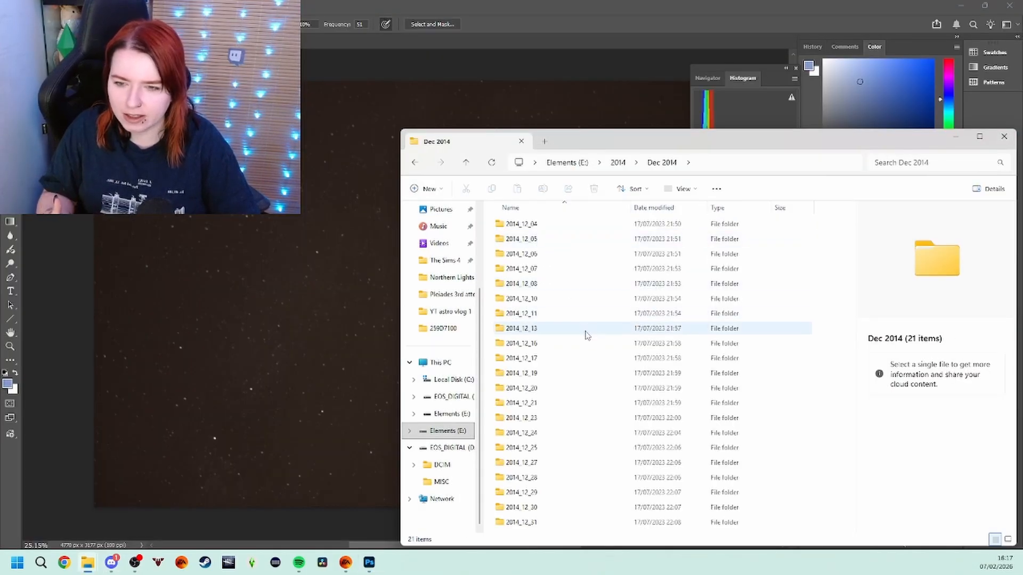
double_click(542, 374)
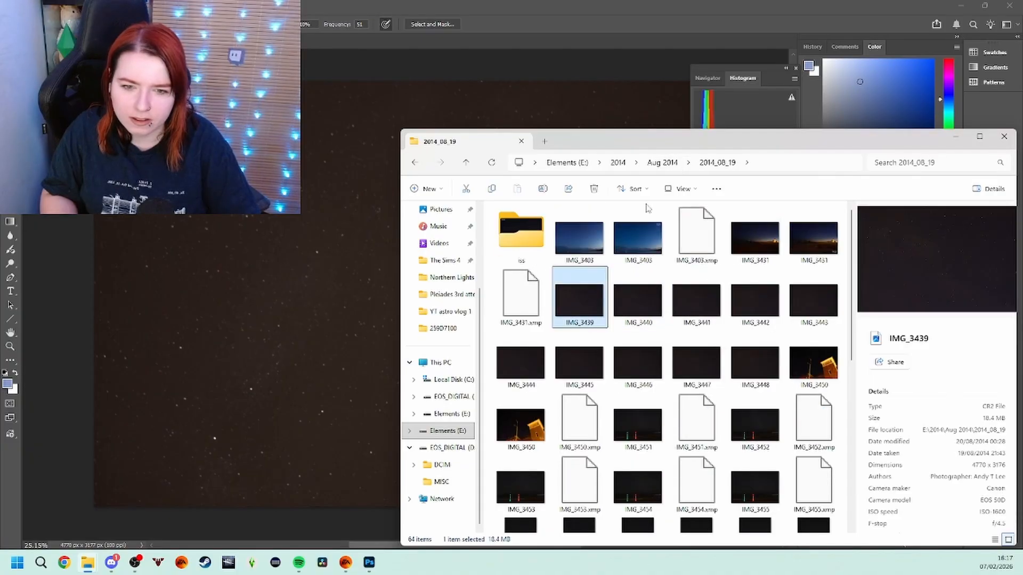
left_click_drag(662, 142, 532, 70)
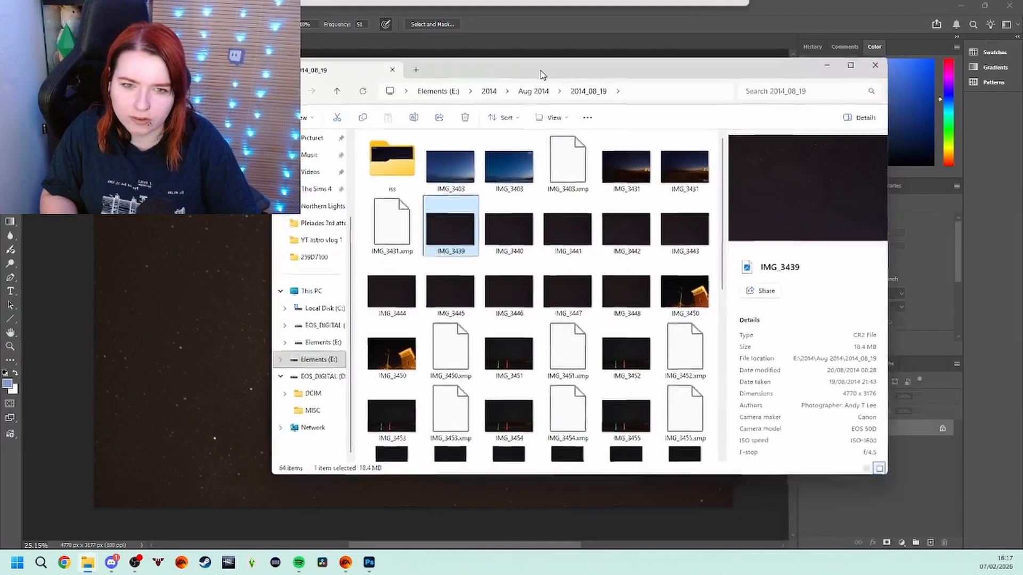
Check the ISO, f-stop, exposure time and other shooting details of IMG_3448 and IMG_3447.
left_click(646, 291)
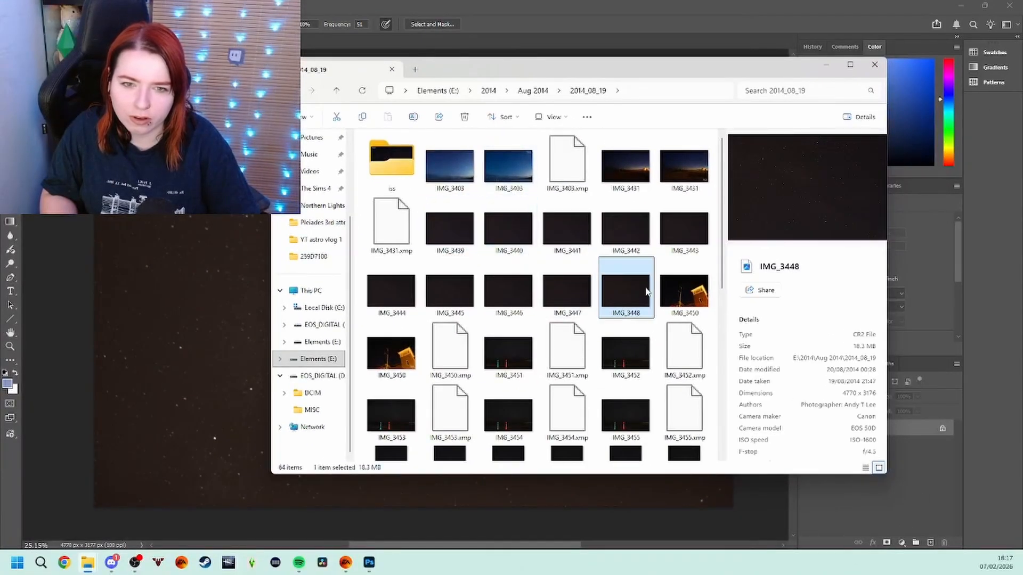
left_click(555, 290)
left_click(564, 288)
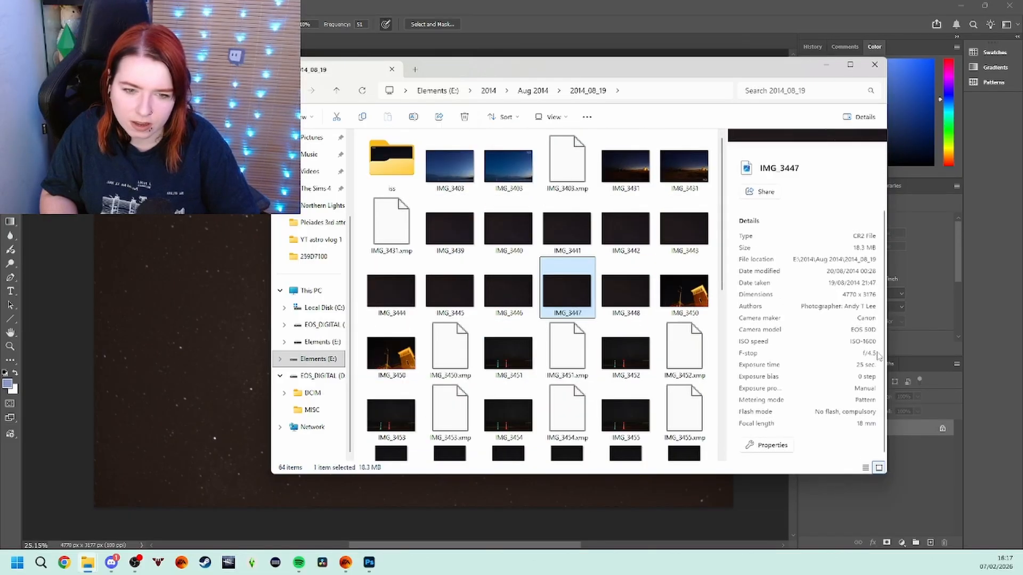
left_click(863, 356)
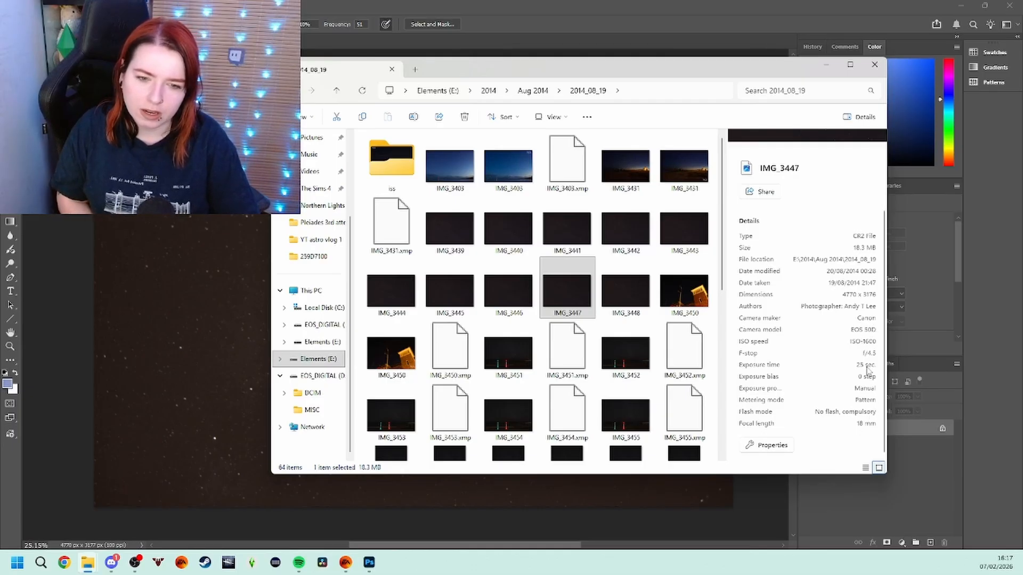
Select the star frames IMG_3439 to IMG_3448 to count them.
left_click(460, 224)
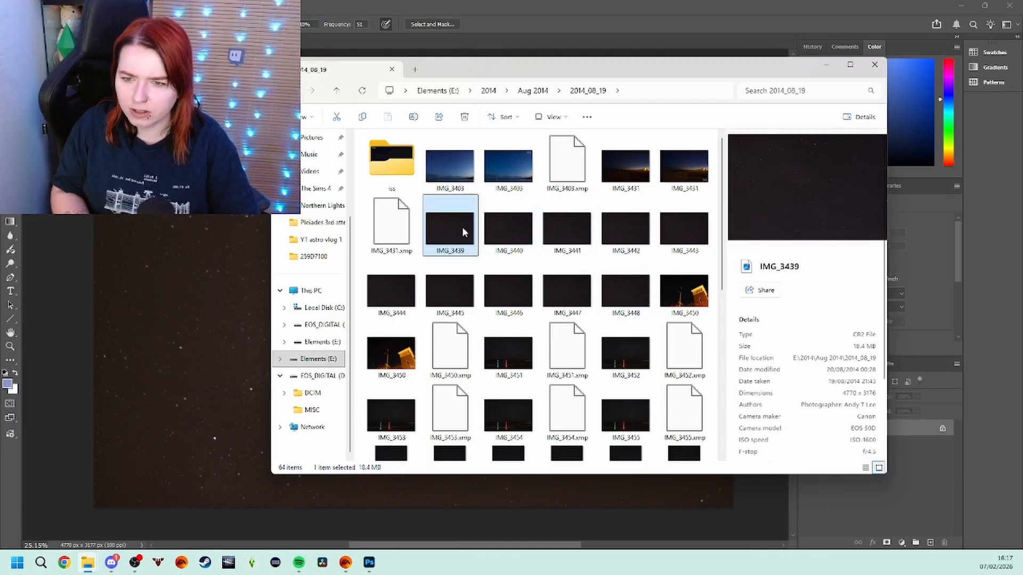
left_click(641, 292, "shift")
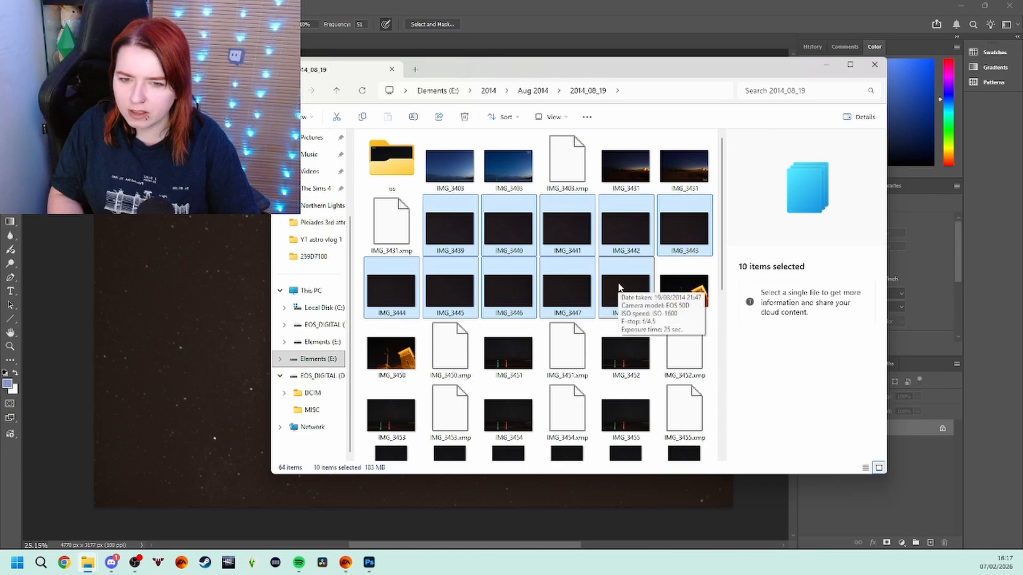
left_click(618, 287)
Check the shooting details of the star frames near the folder's end, including IMG_3485, IMG_3484 and IMG_3483.
scroll(618, 285, "down", 5)
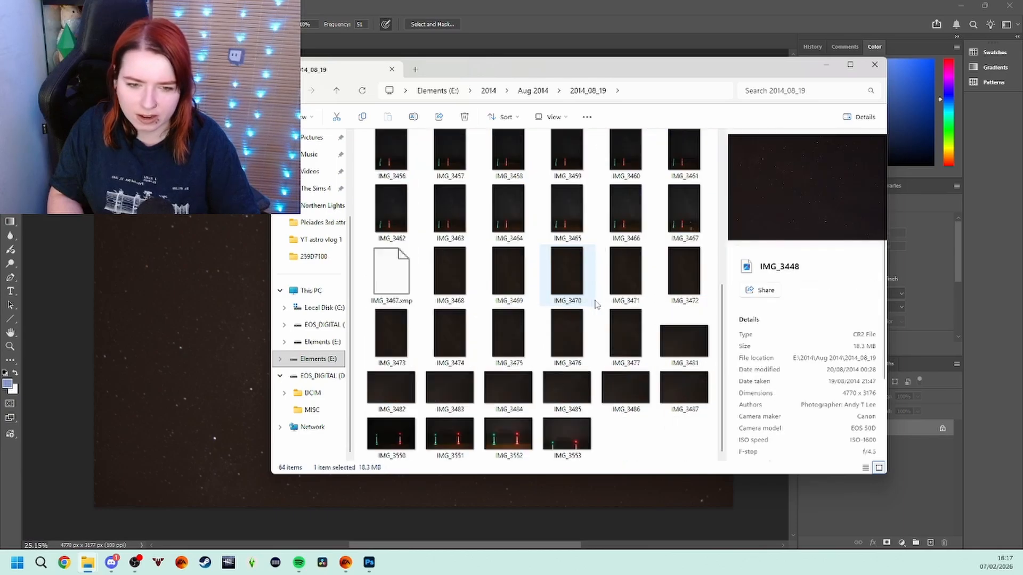
left_click(570, 340)
left_click(585, 408)
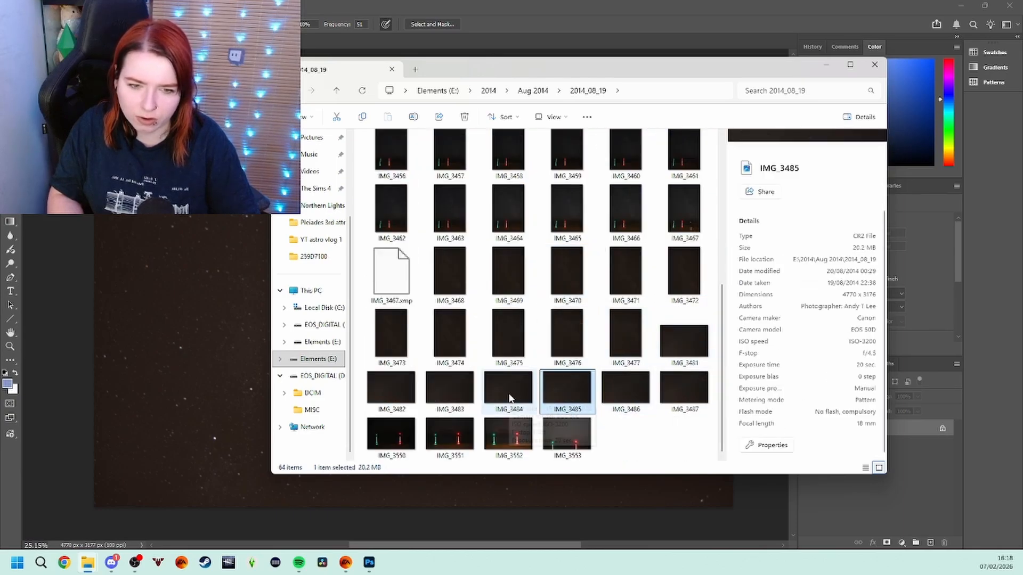
left_click(512, 390)
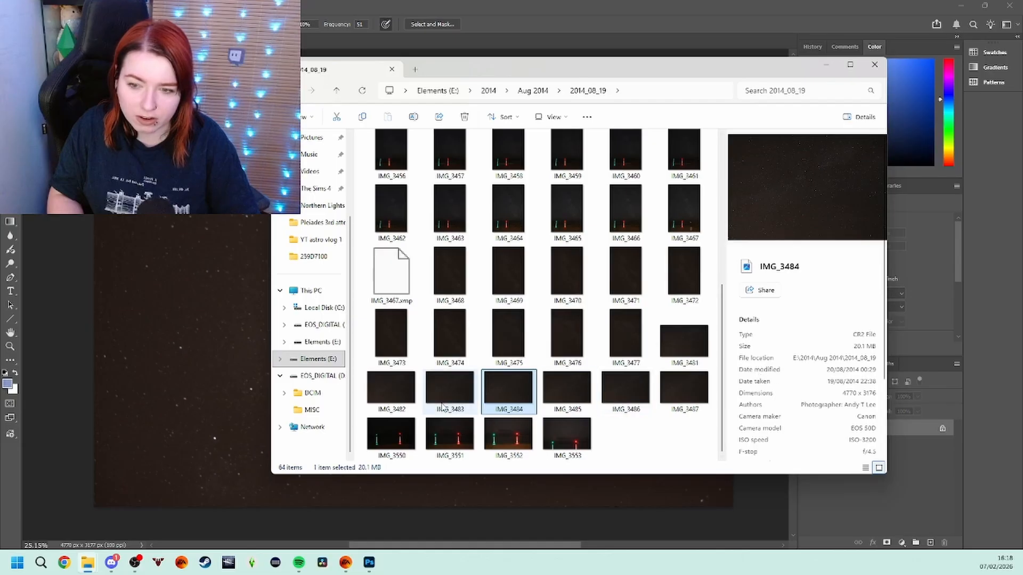
left_click(449, 388)
Recount the frames IMG_3439 to IMG_3448 and read the exposure details of IMG_3448.
scroll(453, 384, "up", 5)
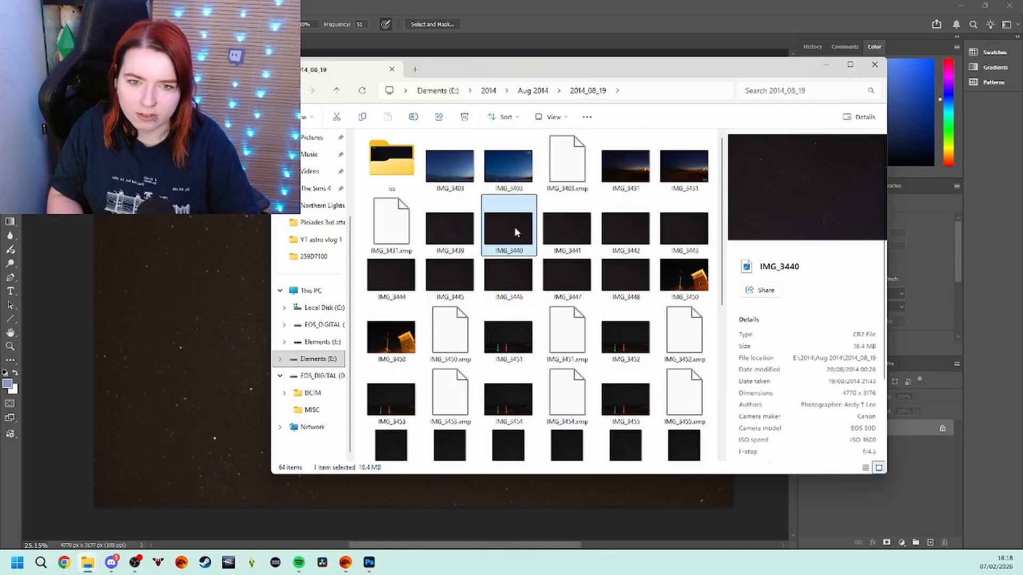
left_click(443, 226)
left_click(634, 283, "shift")
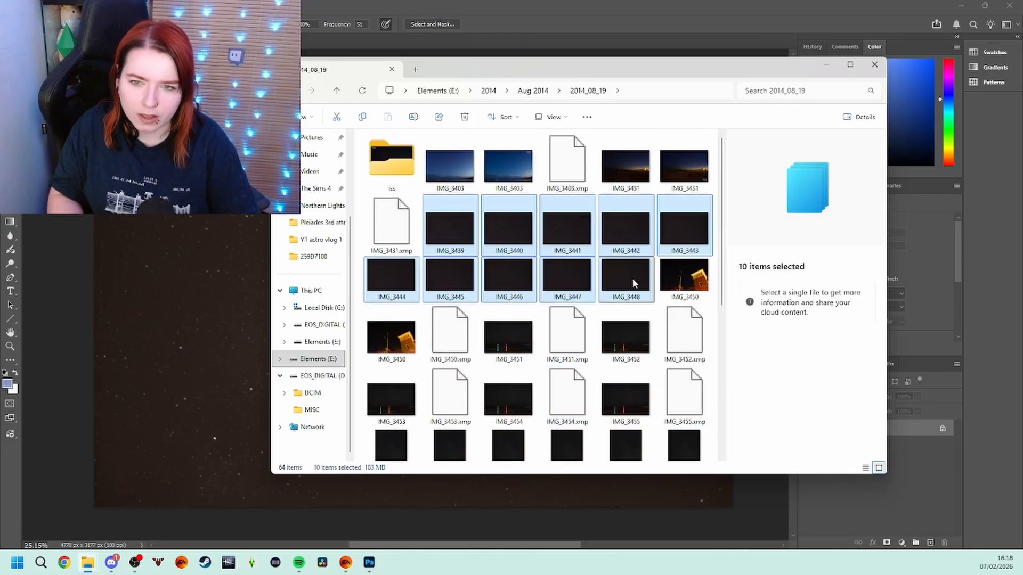
left_click(626, 289)
scroll(819, 394, "down", 2)
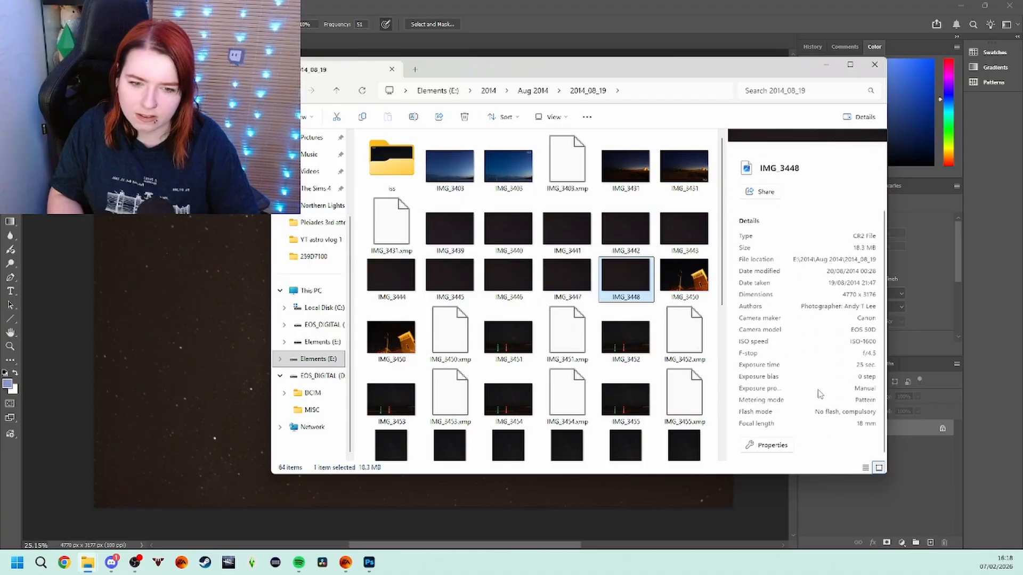
scroll(858, 367, "up", 2)
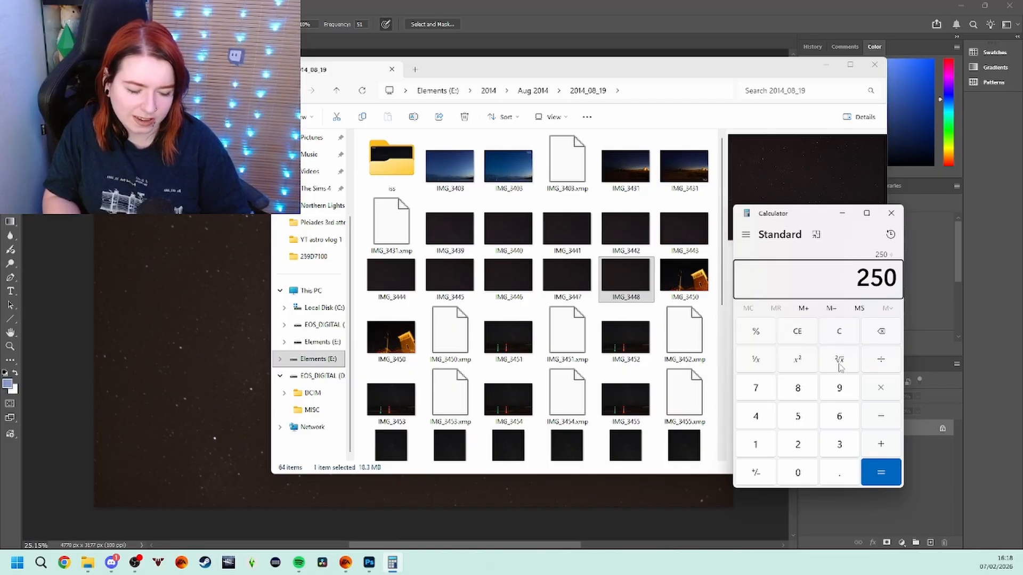
Divide 250 by 60 in Calculator to get the total exposure in minutes, close it and return to Photoshop.
type("60")
key("Return")
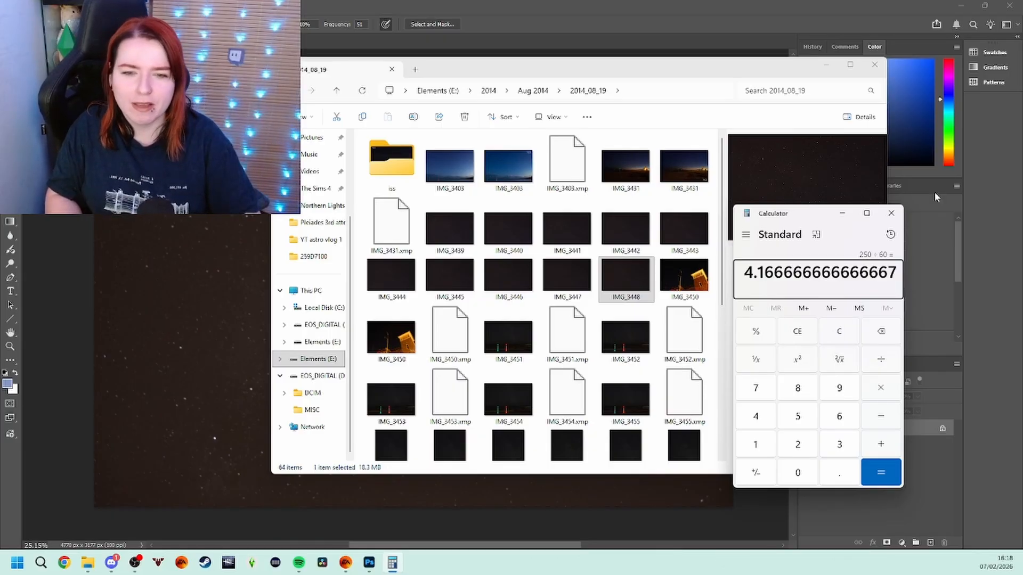
left_click(891, 214)
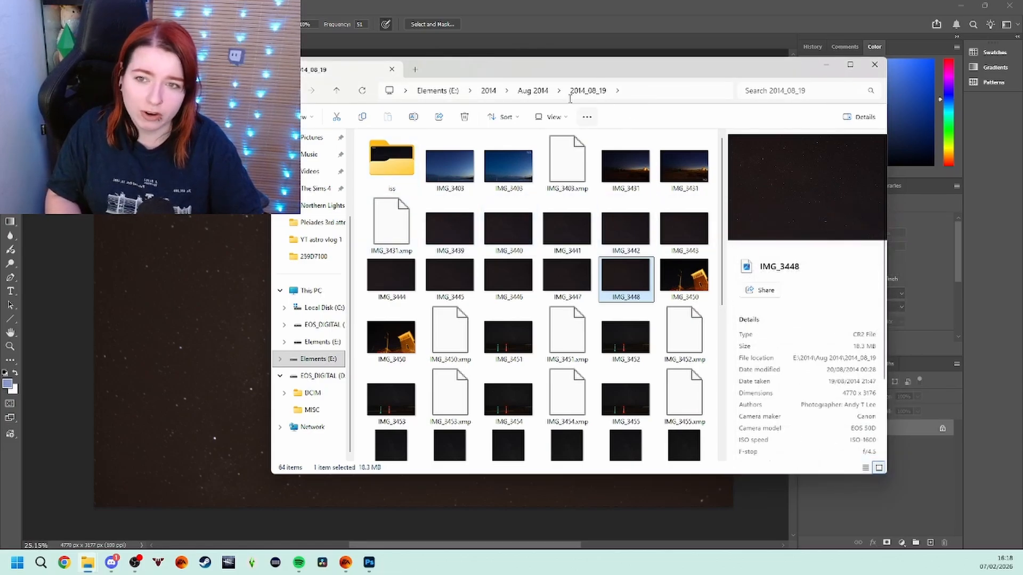
left_click(558, 6)
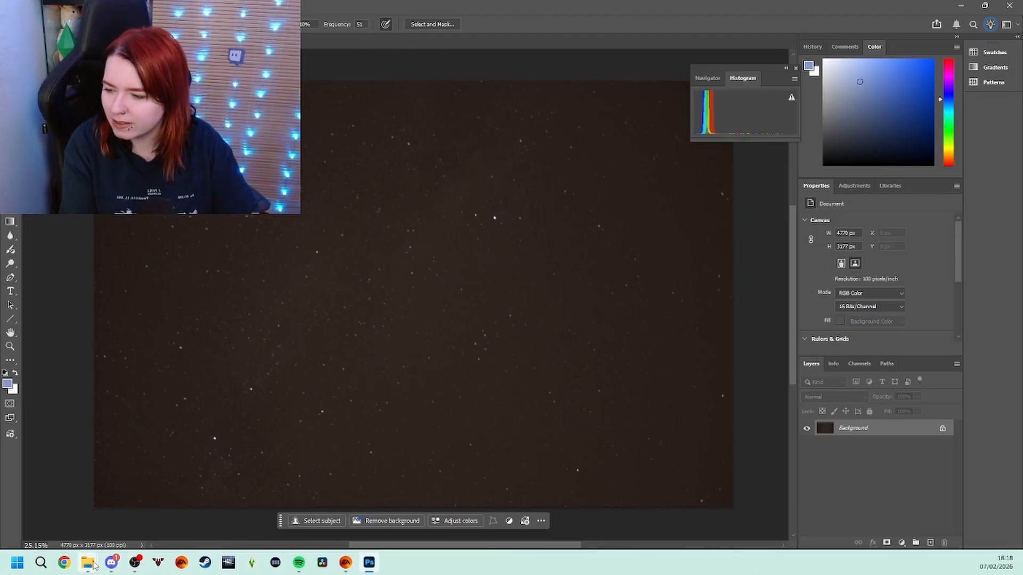
Compare the stacked Autosave file's folder with IMG_3446 and IMG_3485 in the 2014_08_19 folder to identify the source frames.
mouse_move(93, 563)
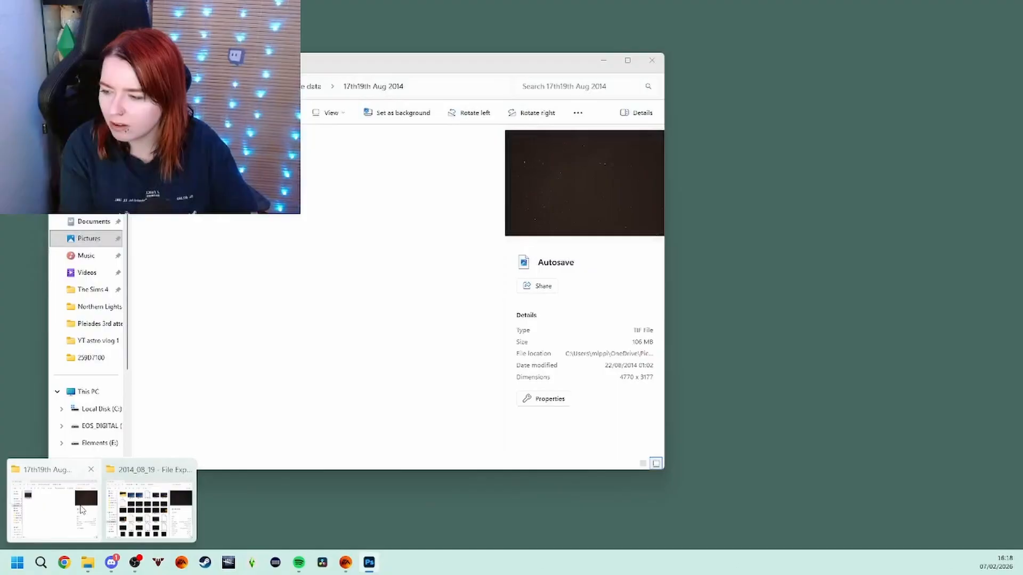
left_click(53, 500)
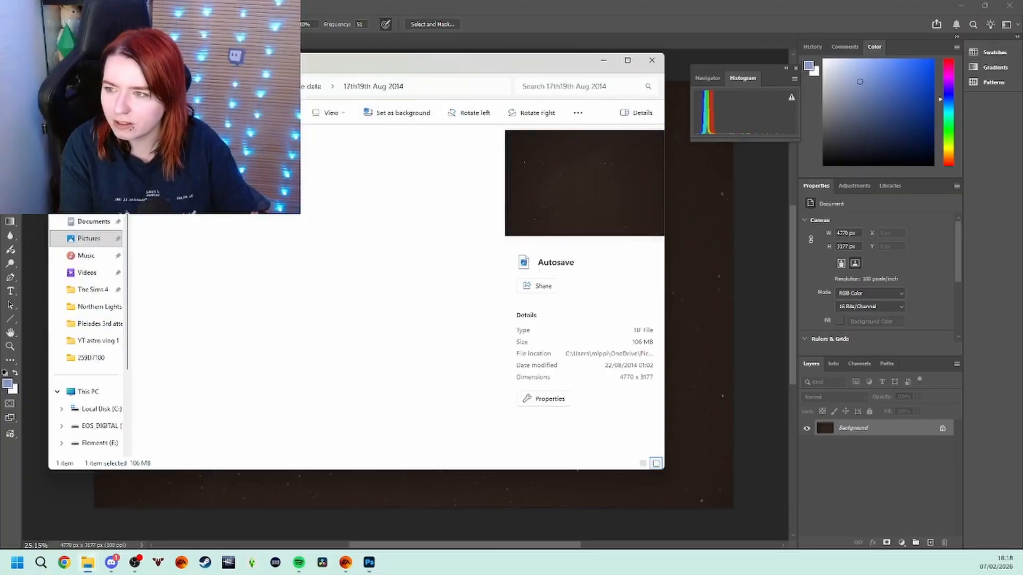
mouse_move(91, 565)
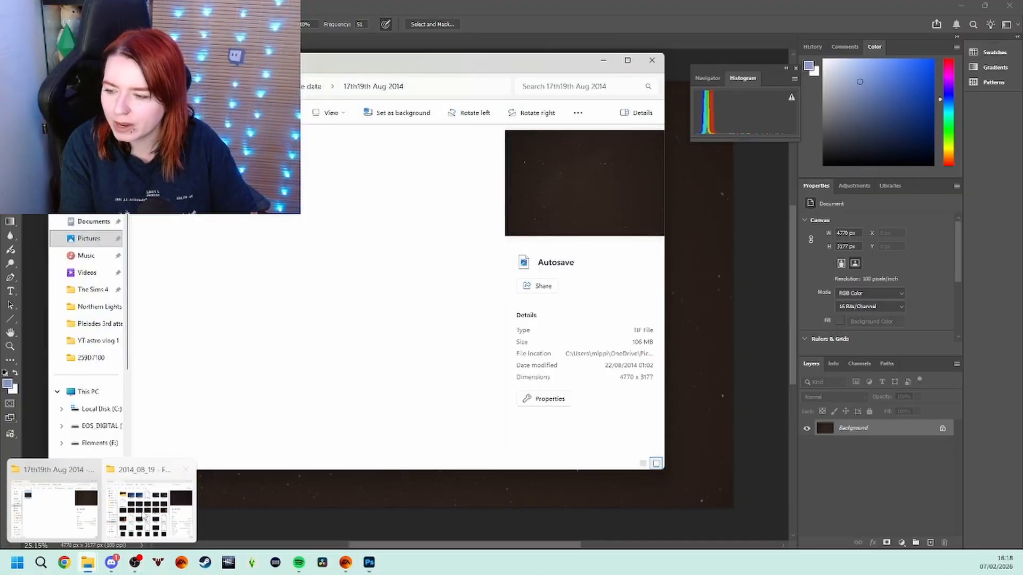
left_click(160, 511)
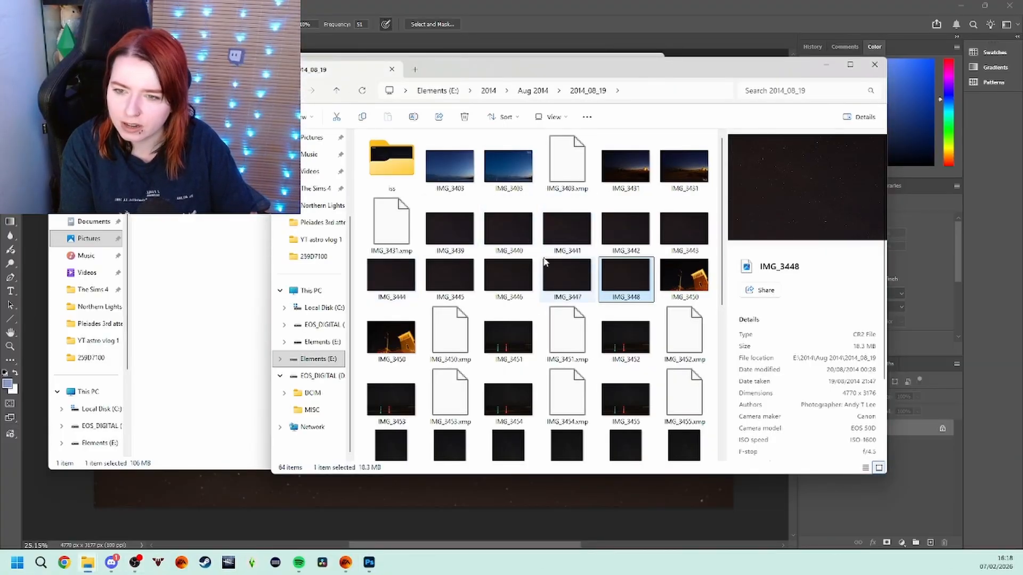
left_click(509, 277)
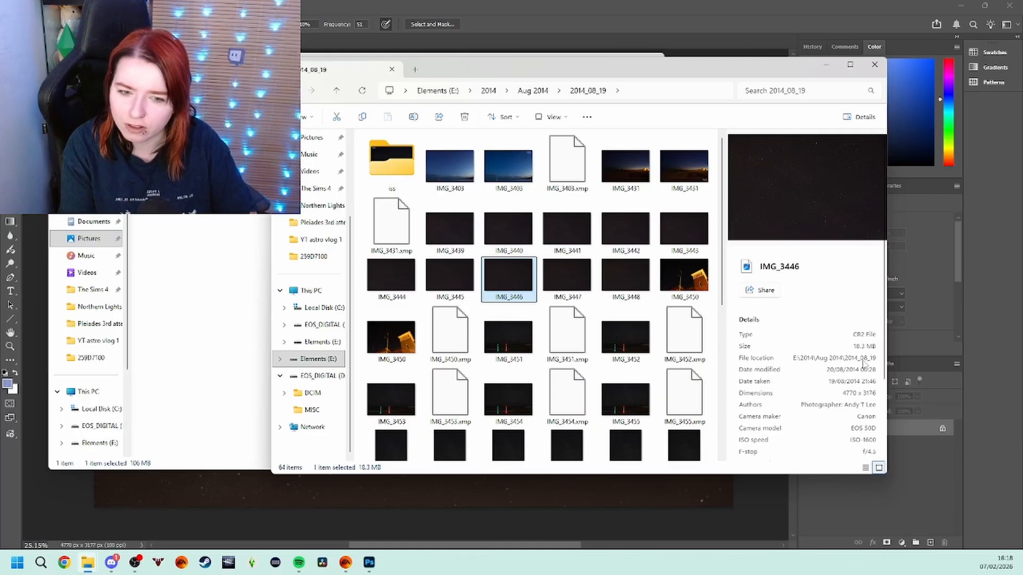
scroll(567, 255, "down", 6)
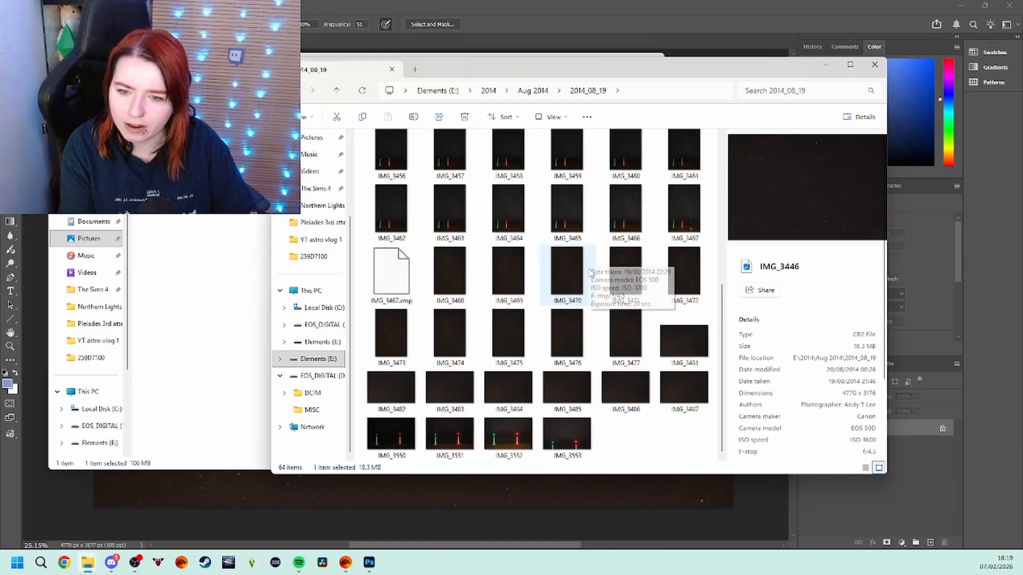
left_click(567, 383)
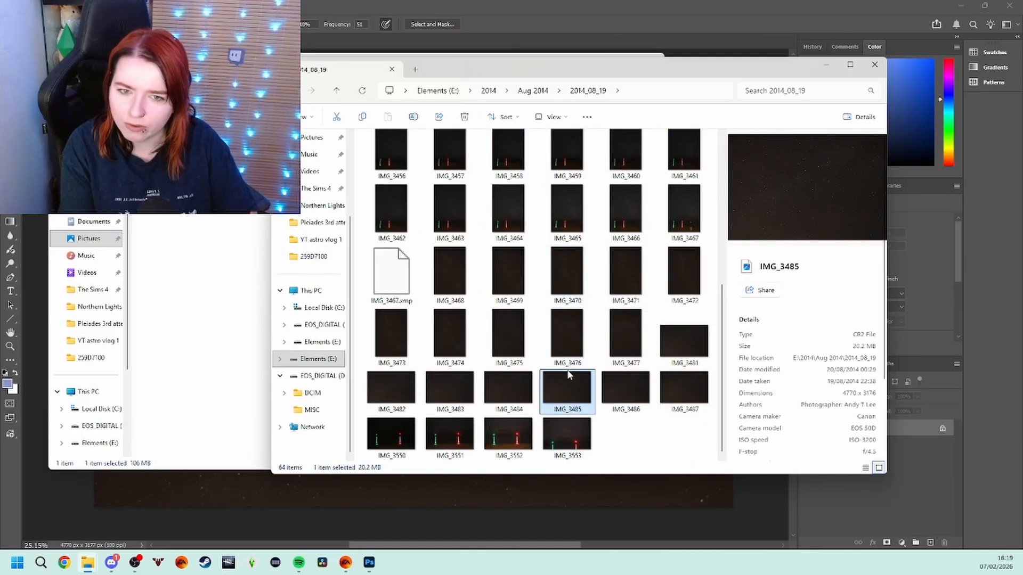
scroll(568, 375, "up", 6)
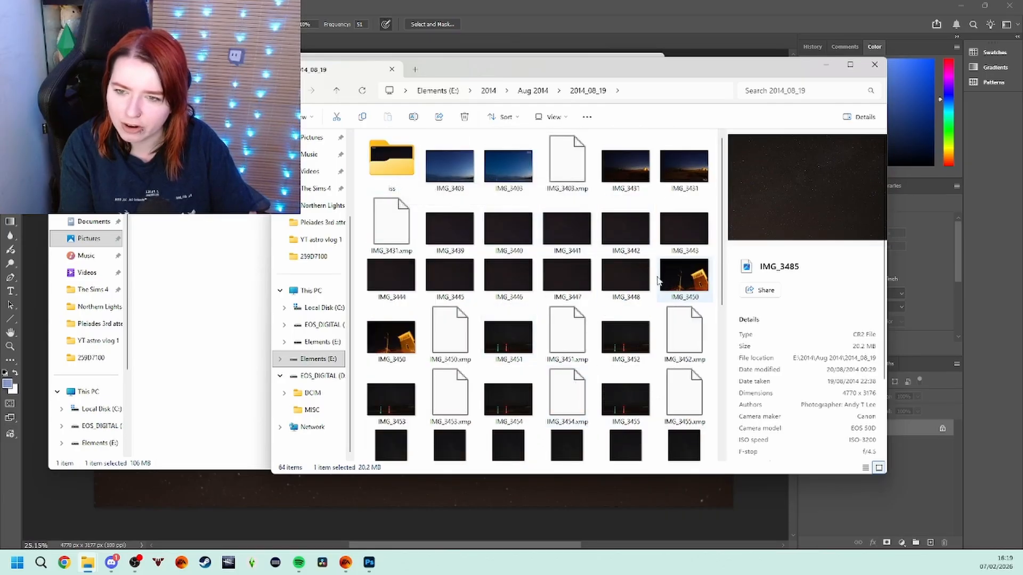
scroll(620, 285, "down", 6)
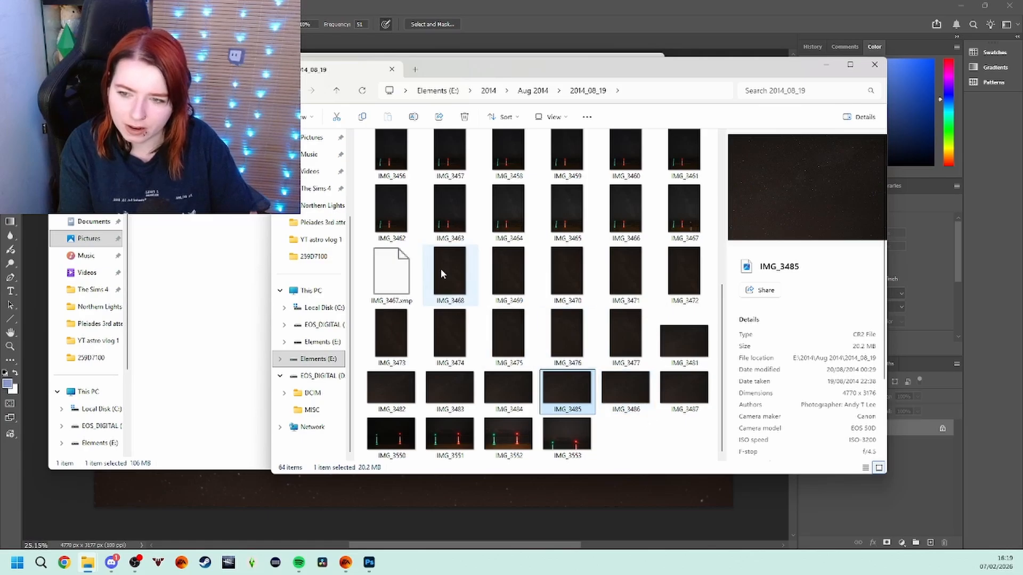
Go to the 2014_08_17 folder and view the Autosave copy JPG in Photos.
key("alt+Left")
double_click(425, 244)
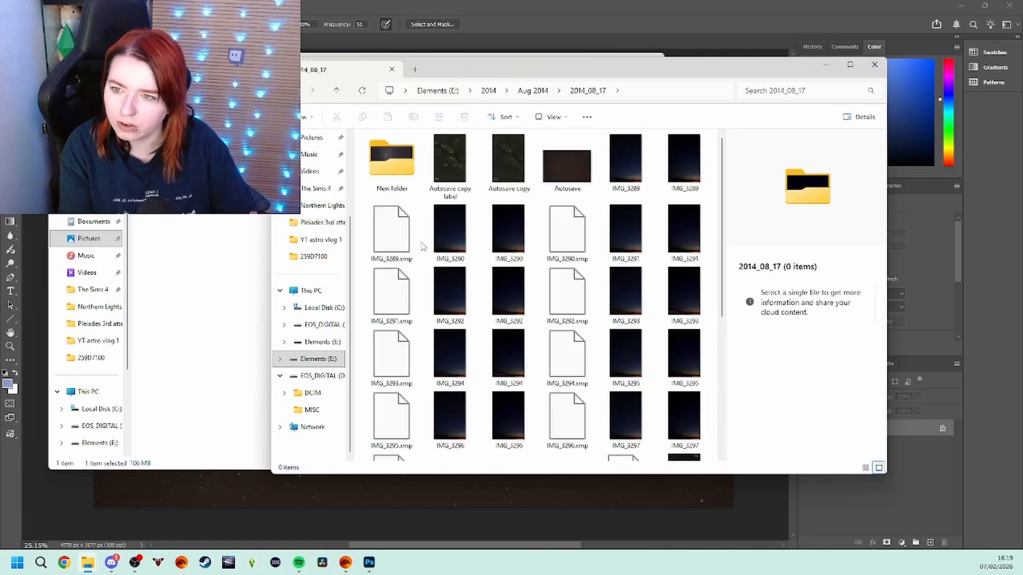
left_click(492, 166)
double_click(493, 166)
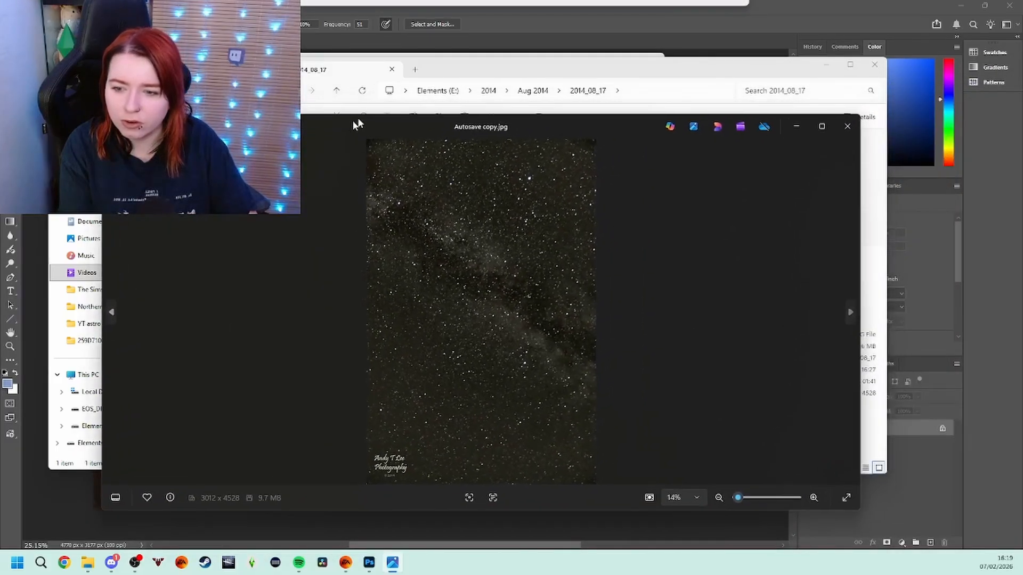
Compare the Autosave copy photo with the star image in Photoshop and close the photo viewer.
left_click_drag(353, 122, 327, 129)
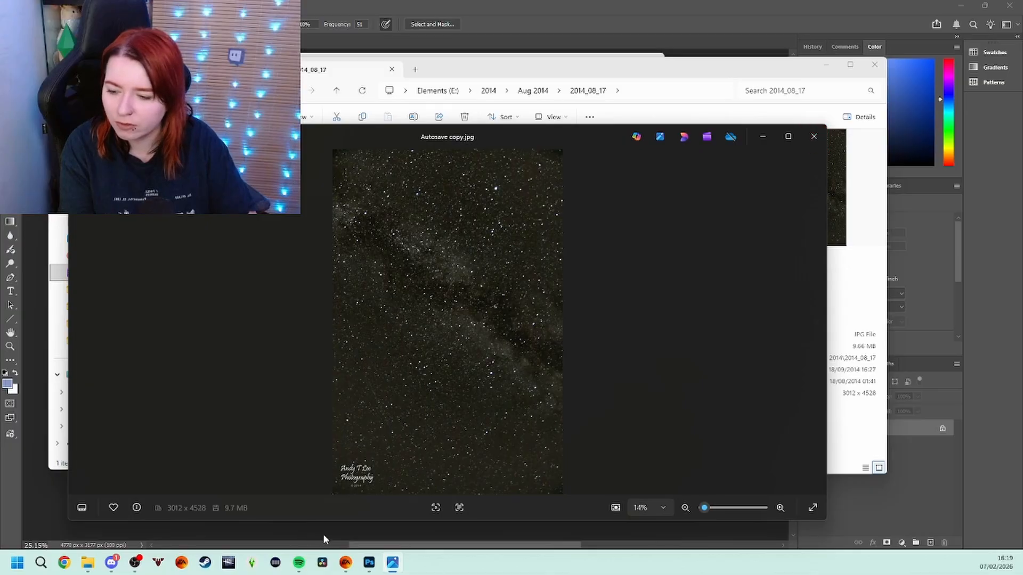
left_click(369, 562)
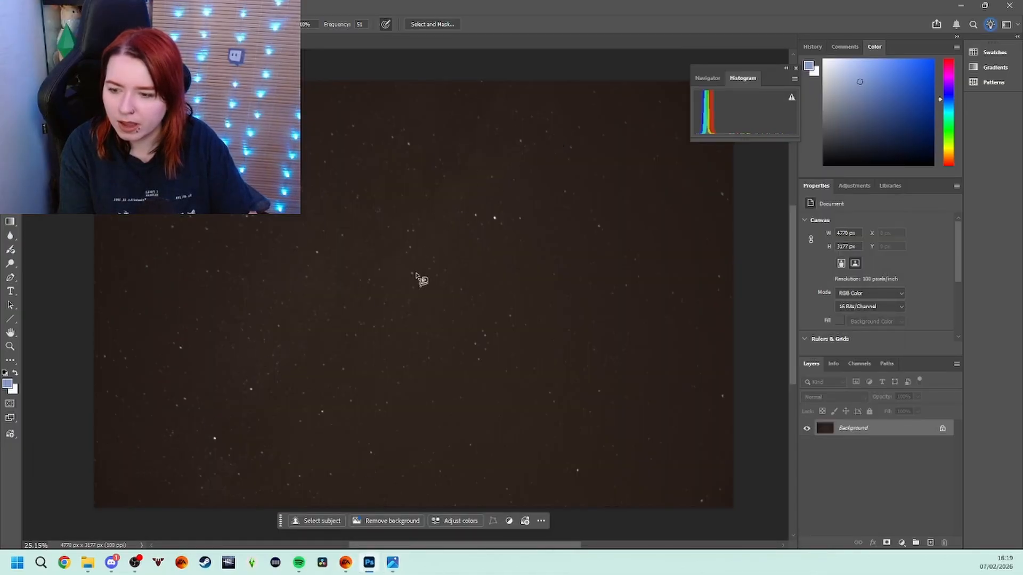
left_click(394, 563)
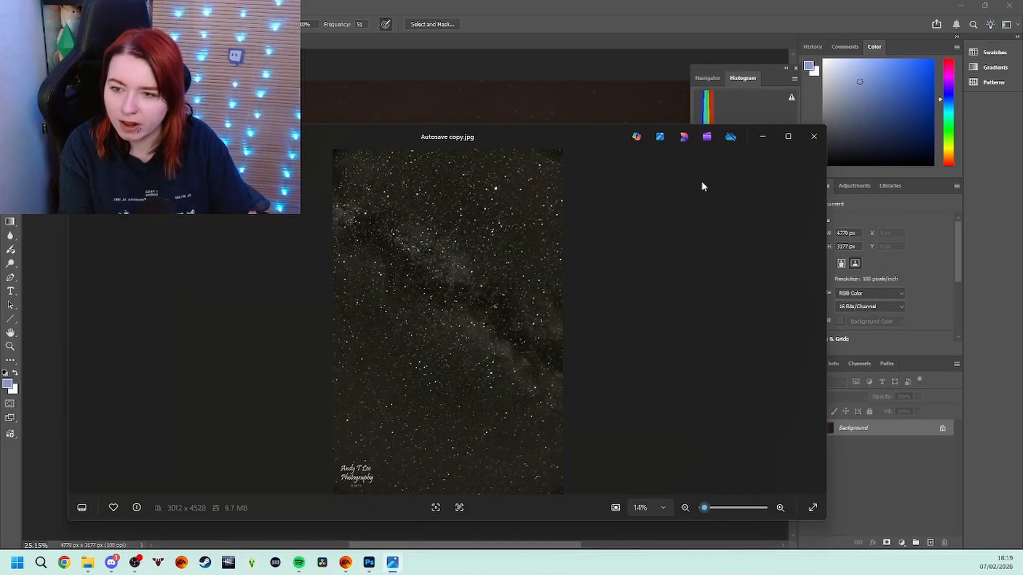
left_click(813, 136)
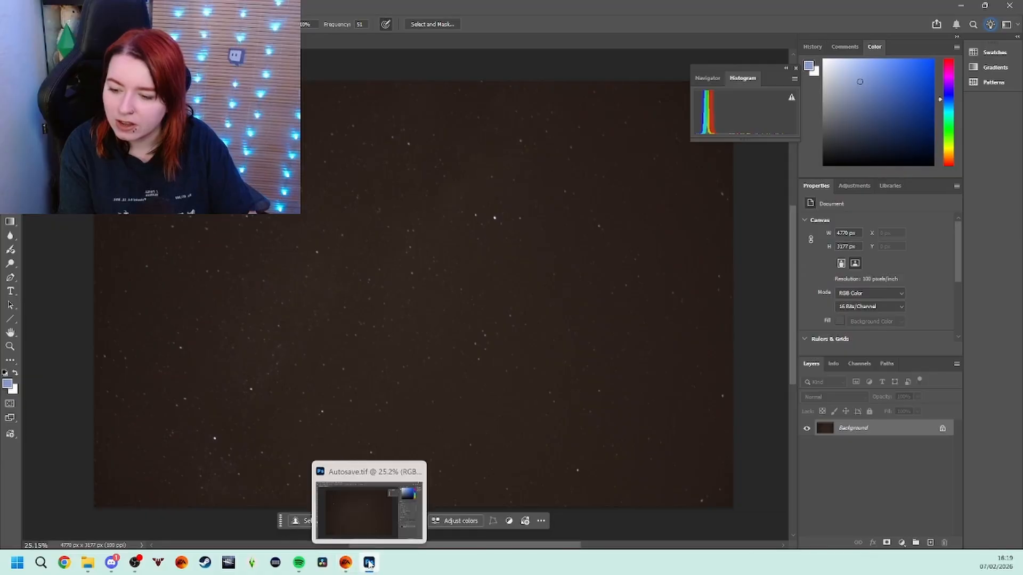
Check the 2014_08_17 folder's New folder, view Untitled_Panorama1.jpg in Photos, close both windows and return to Photoshop.
mouse_move(97, 570)
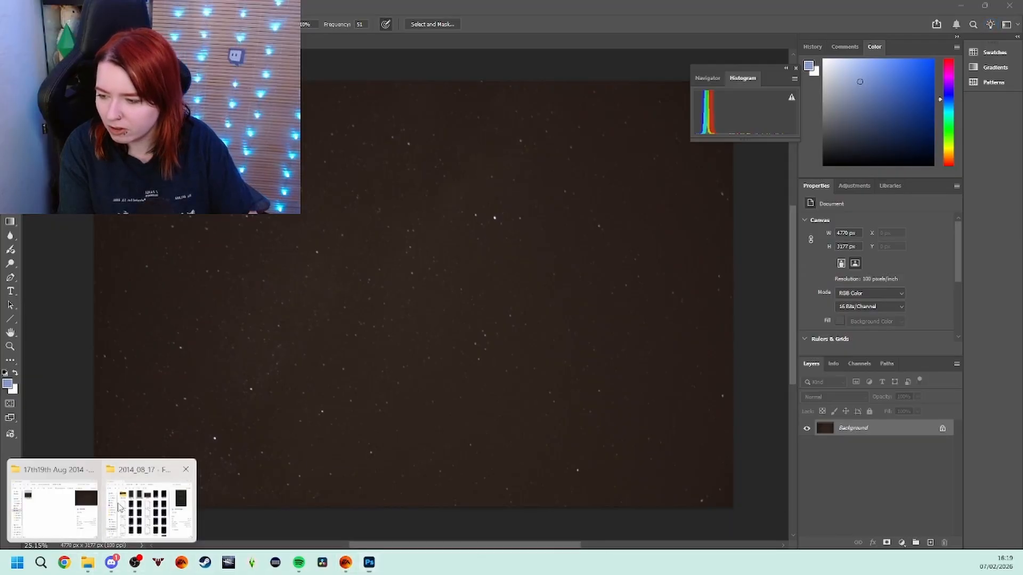
left_click(149, 503)
left_click(452, 155)
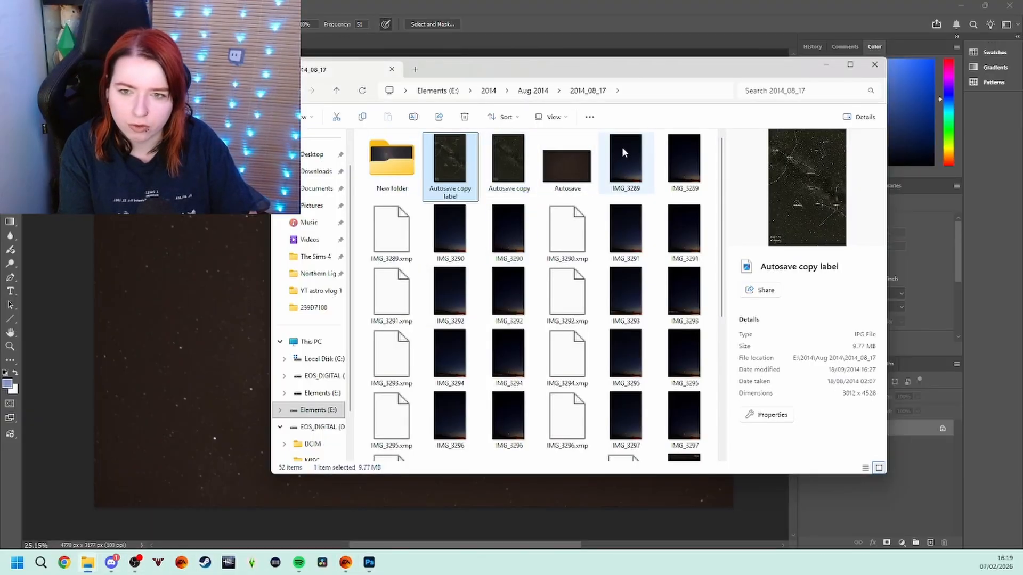
left_click(576, 170)
double_click(389, 163)
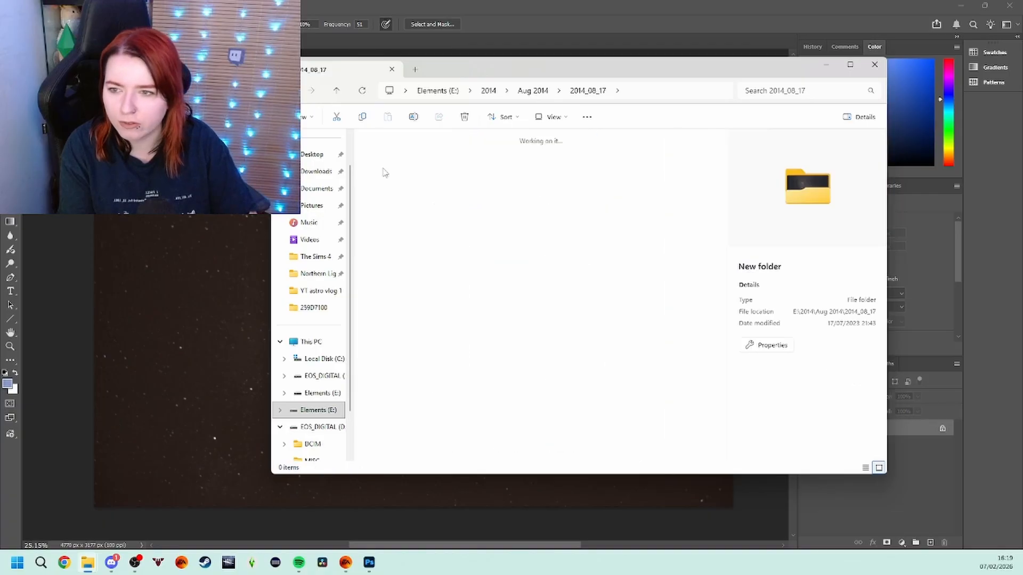
left_click(388, 295)
double_click(398, 297)
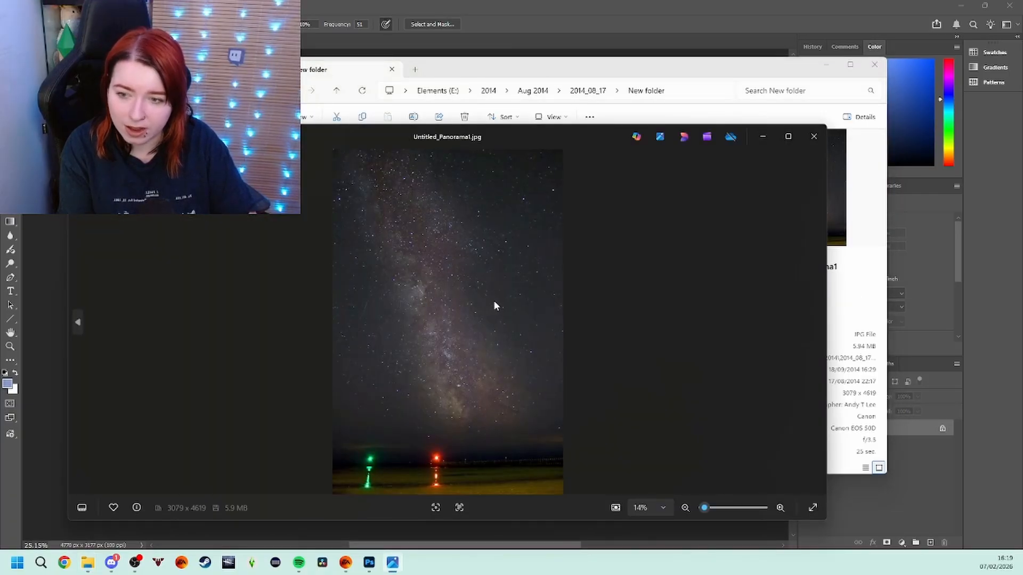
left_click(821, 141)
left_click(874, 63)
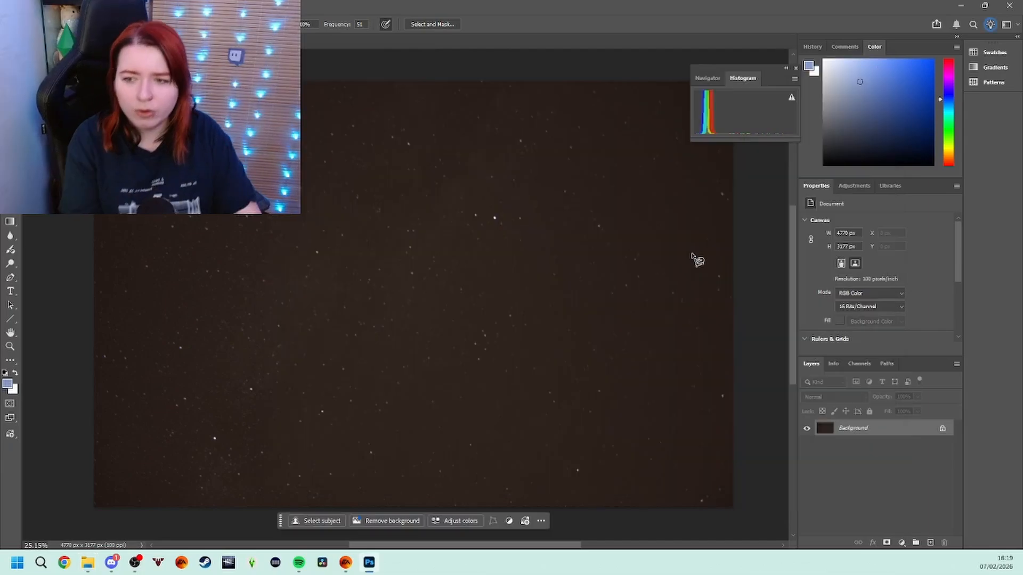
Duplicate the Background layer, keeping the default name for the copy.
right_click(854, 433)
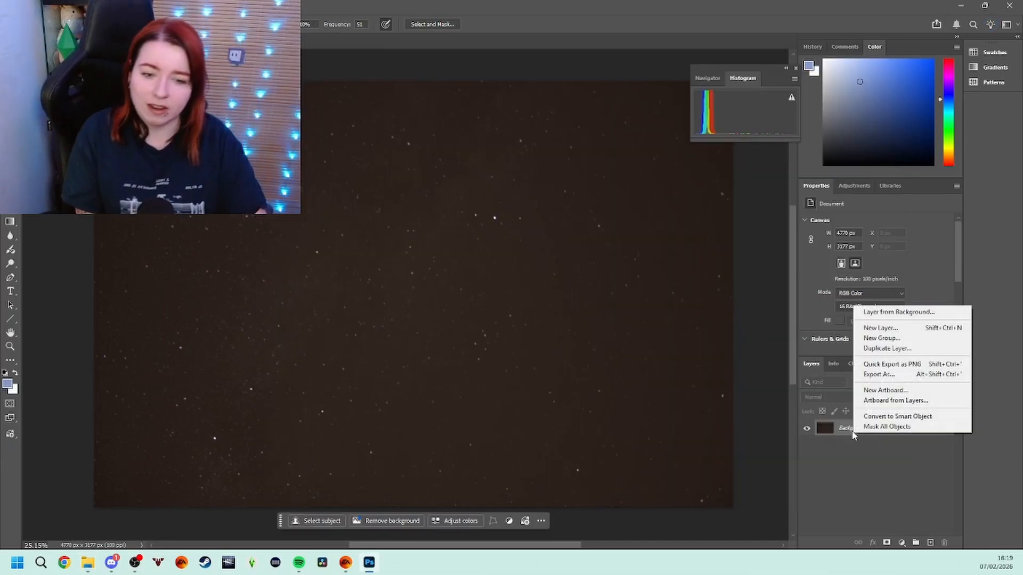
left_click(886, 348)
key("Return")
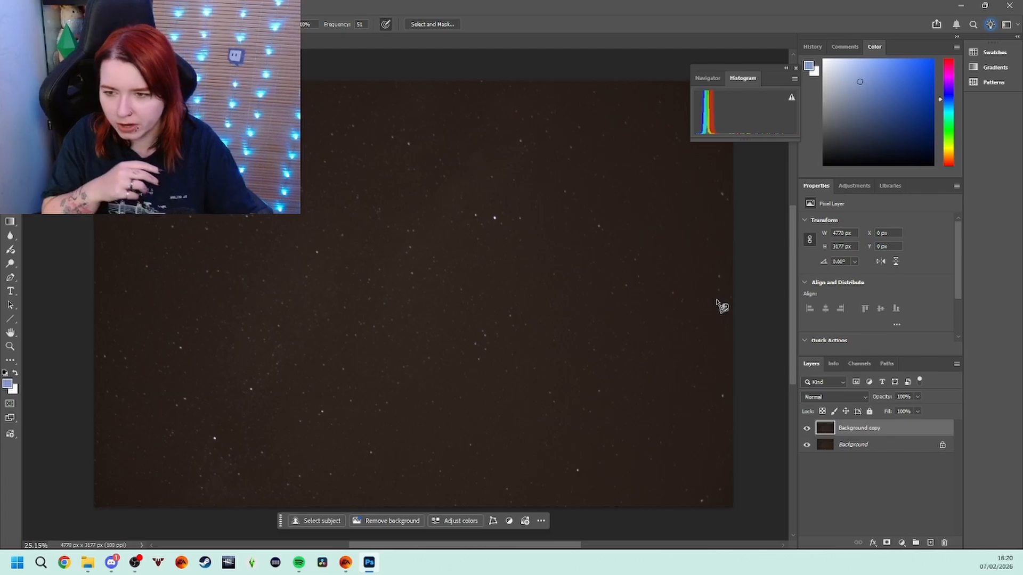
Stretch the Background copy layer with a Levels adjustment, using input black 8, midtone 0.8 and white 125.
key("i")
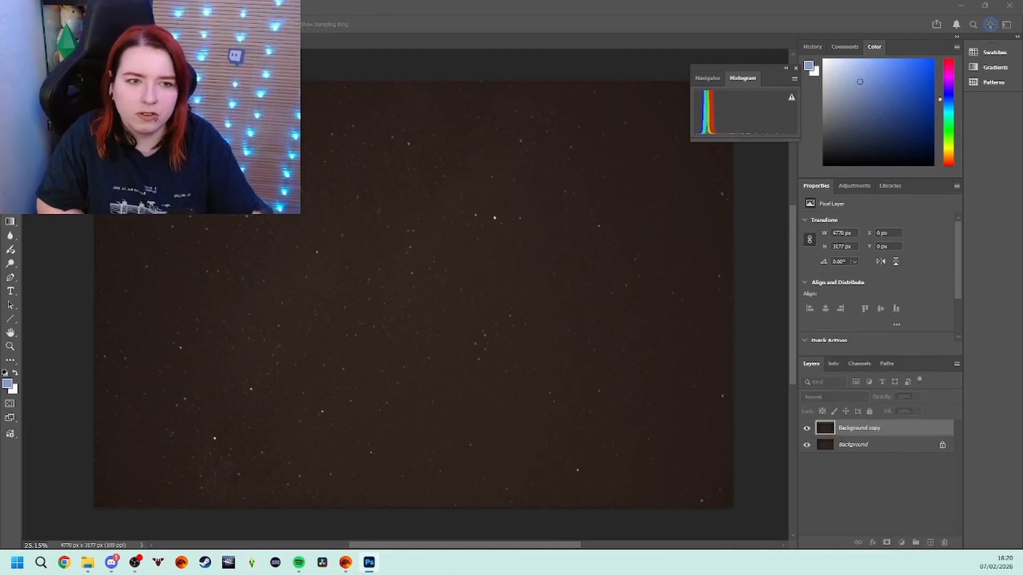
left_click_drag(1022, 123, 786, 178)
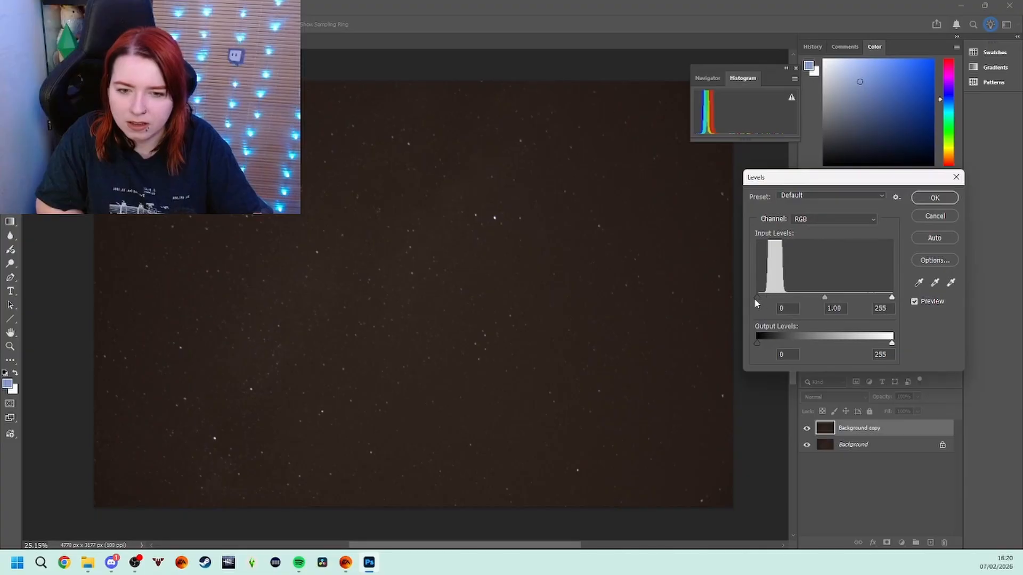
left_click_drag(757, 297, 761, 296)
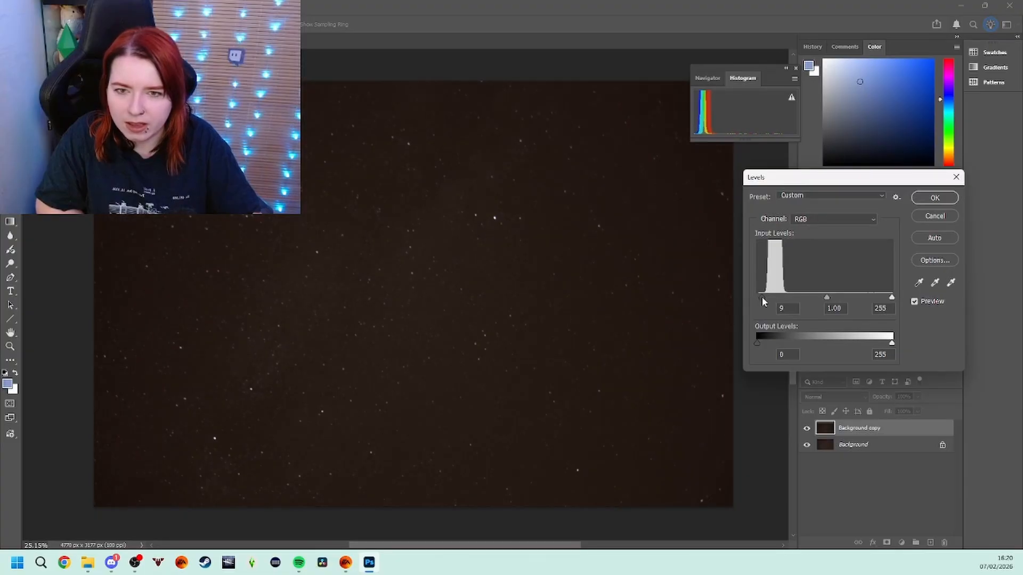
left_click_drag(891, 297, 760, 296)
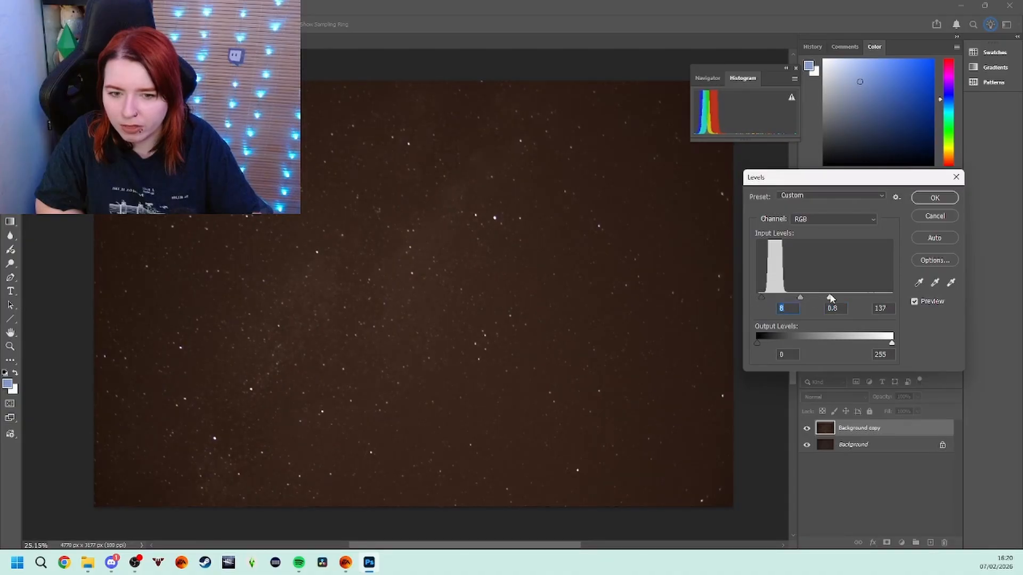
left_click_drag(829, 297, 824, 300)
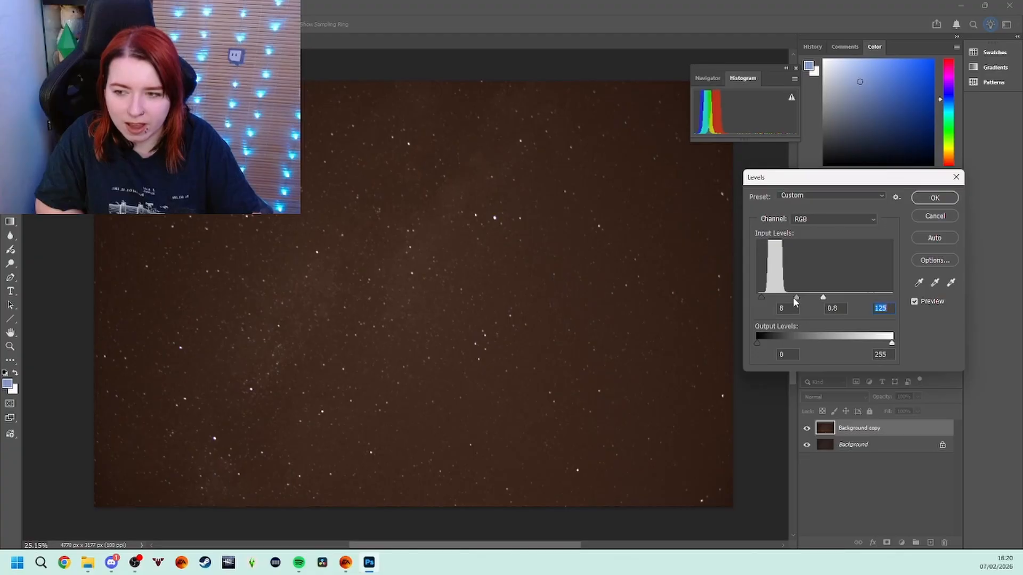
left_click(941, 197)
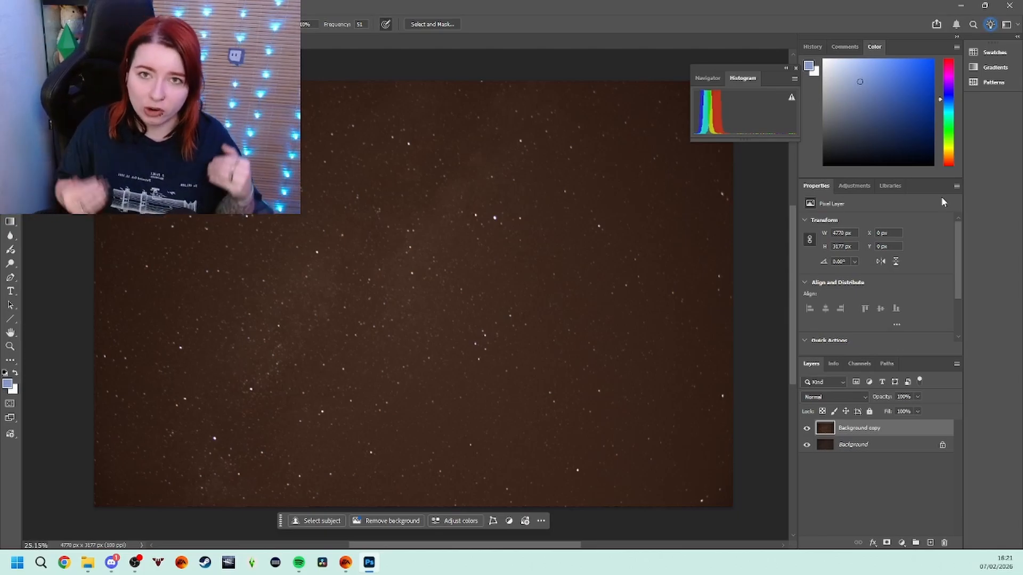
Apply a second Levels stretch to the Background copy layer with midtone 0.93 and input white 198.
key("ctrl+l")
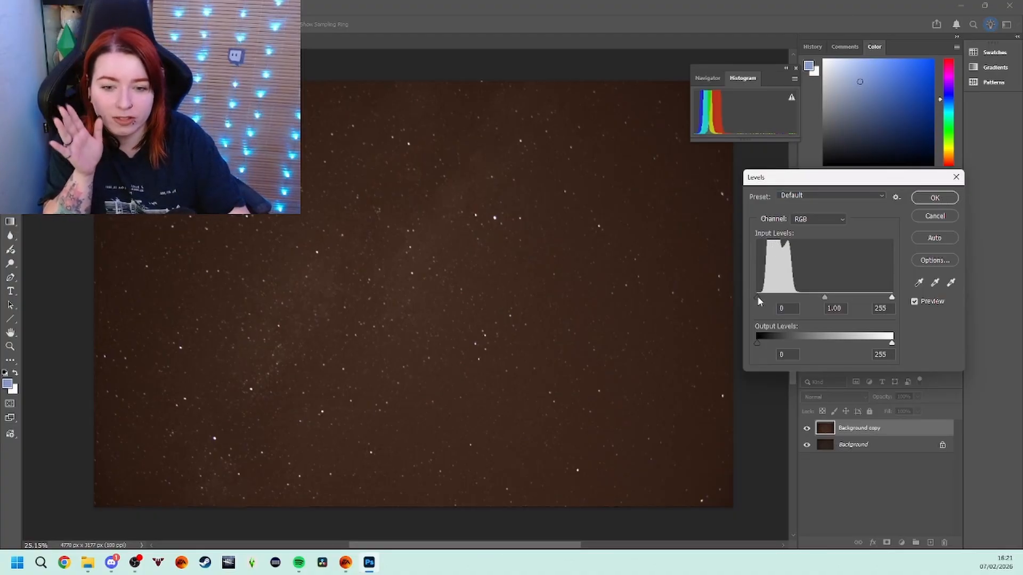
left_click_drag(892, 298, 813, 302)
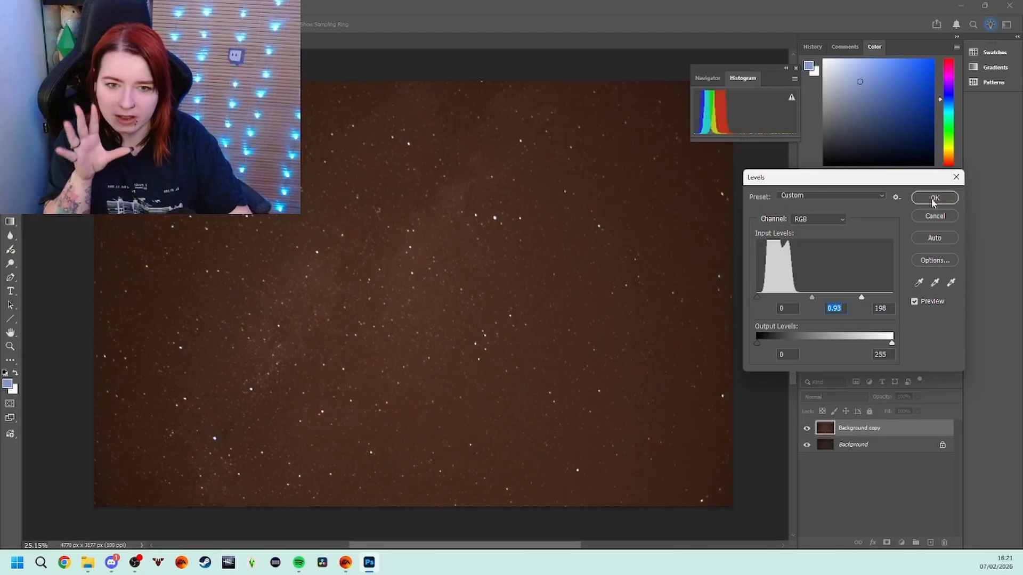
left_click(933, 199)
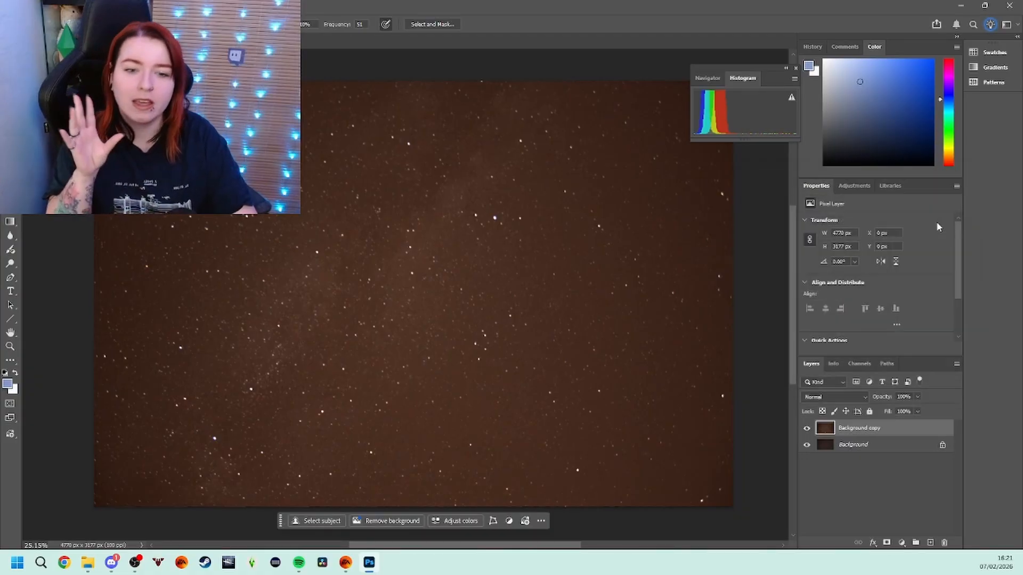
Stamp all visible layers into a new layer above Background copy.
right_click(849, 427)
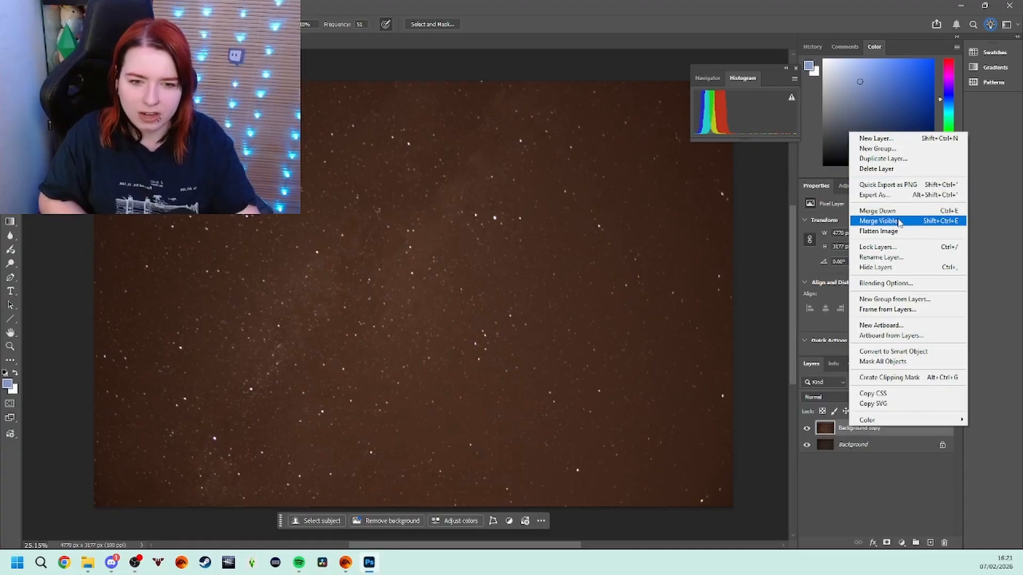
left_click(771, 323)
key("ctrl+shift+alt+e")
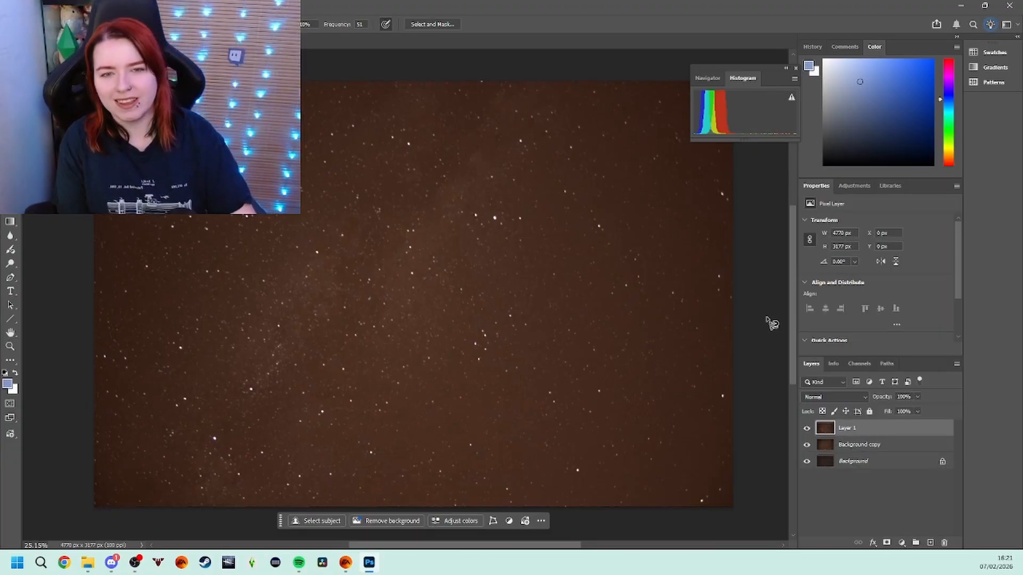
Reduce the red cast on Layer 1 with Levels by setting the Red channel's input black to 15.
key("ctrl+l")
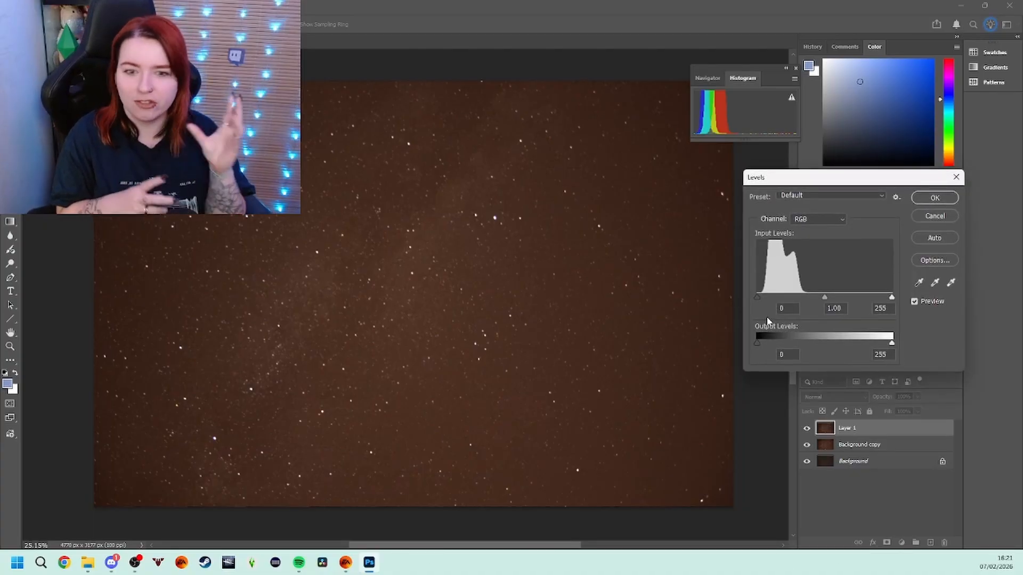
left_click(814, 220)
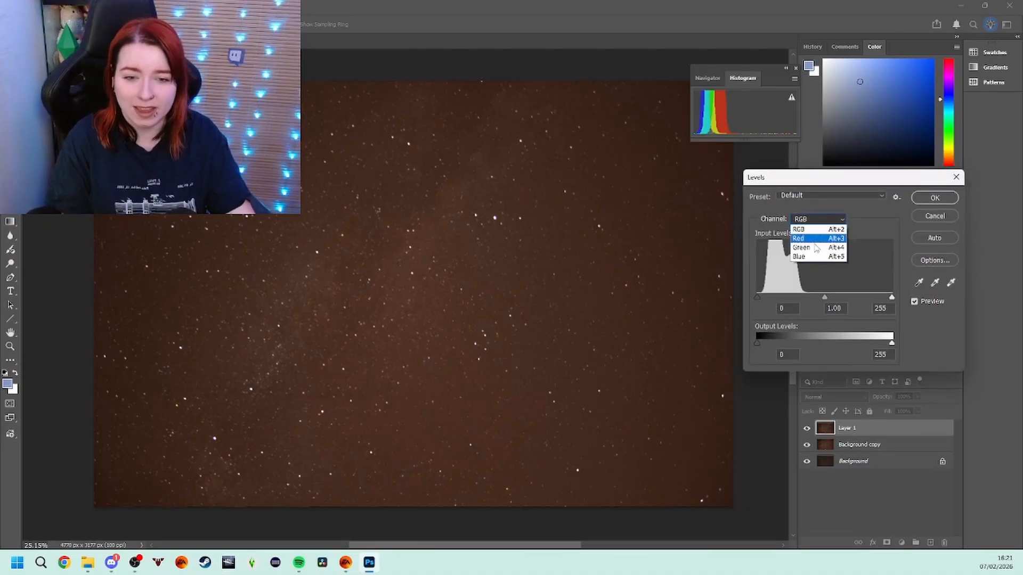
left_click(804, 230)
left_click_drag(891, 298, 912, 299)
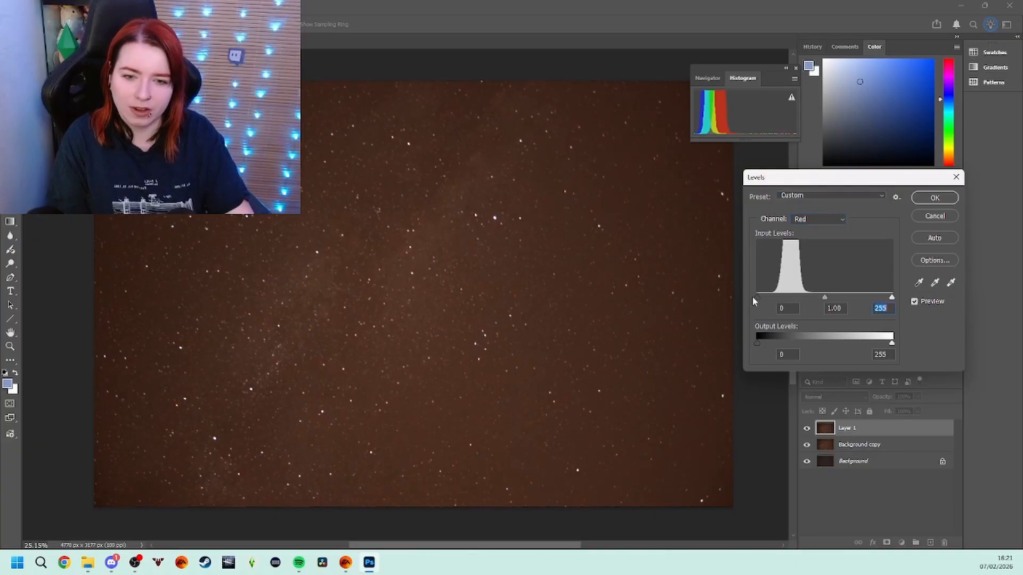
left_click_drag(759, 296, 765, 295)
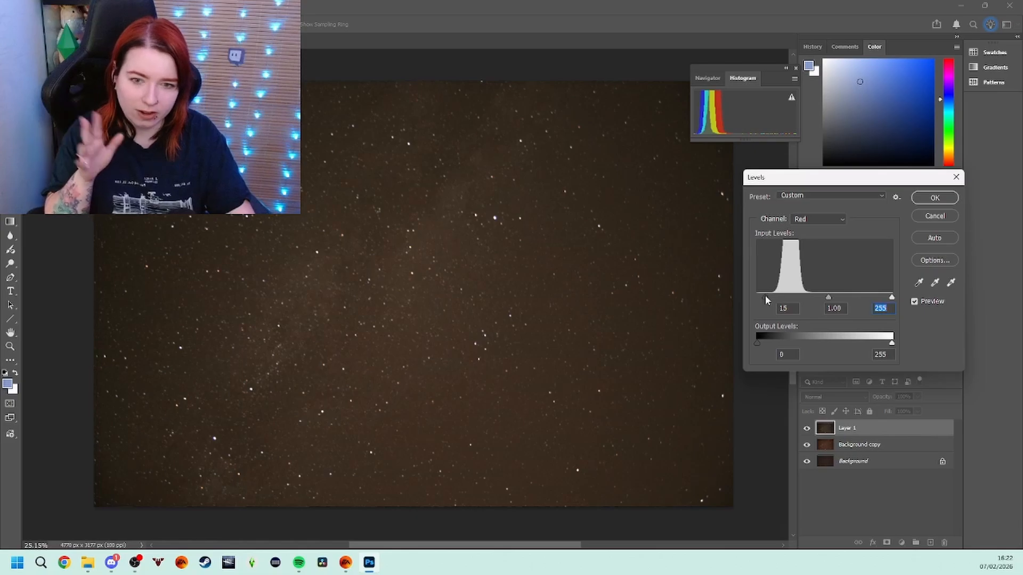
Set the Green channel's midtone to 0.97, check the Blue channel and apply the Levels adjustment to Layer 1.
left_click(809, 219)
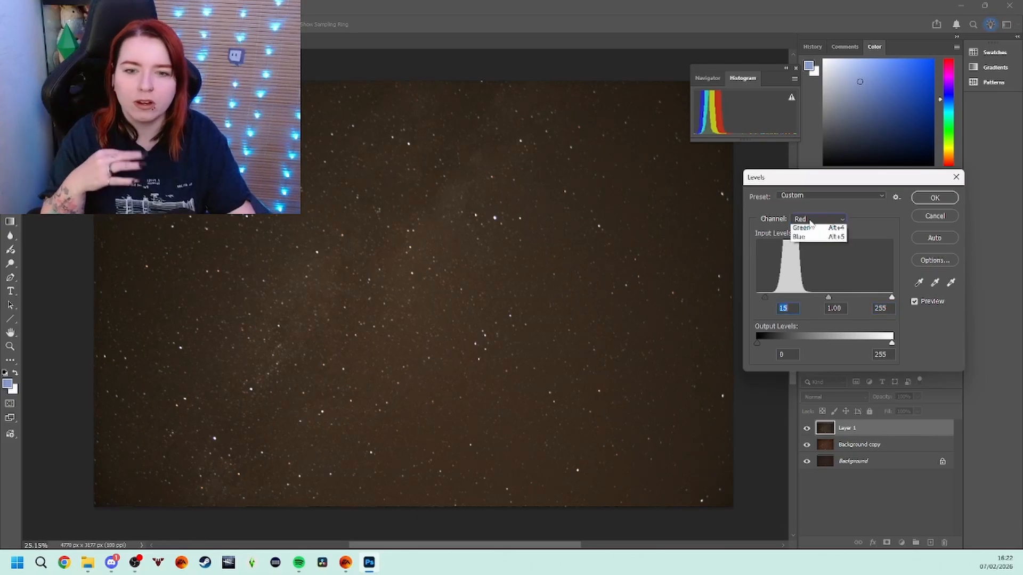
left_click(805, 229)
left_click_drag(758, 297, 752, 297)
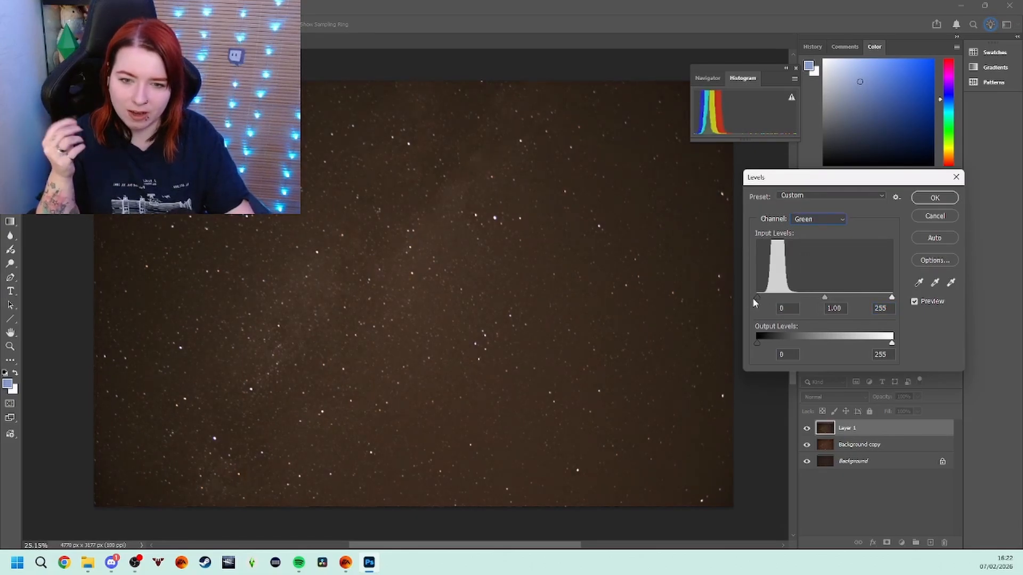
left_click(892, 298)
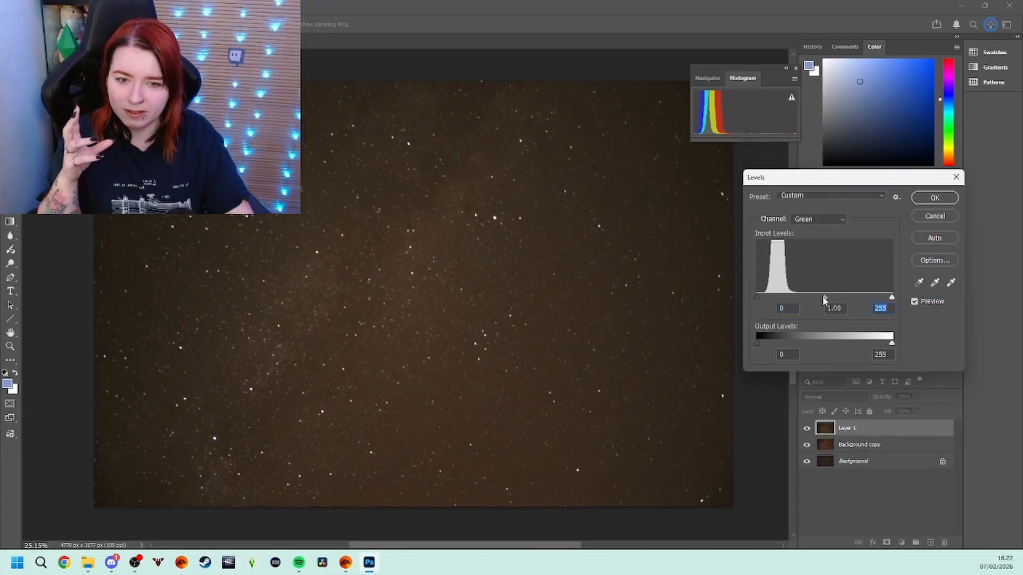
left_click_drag(825, 300, 826, 301)
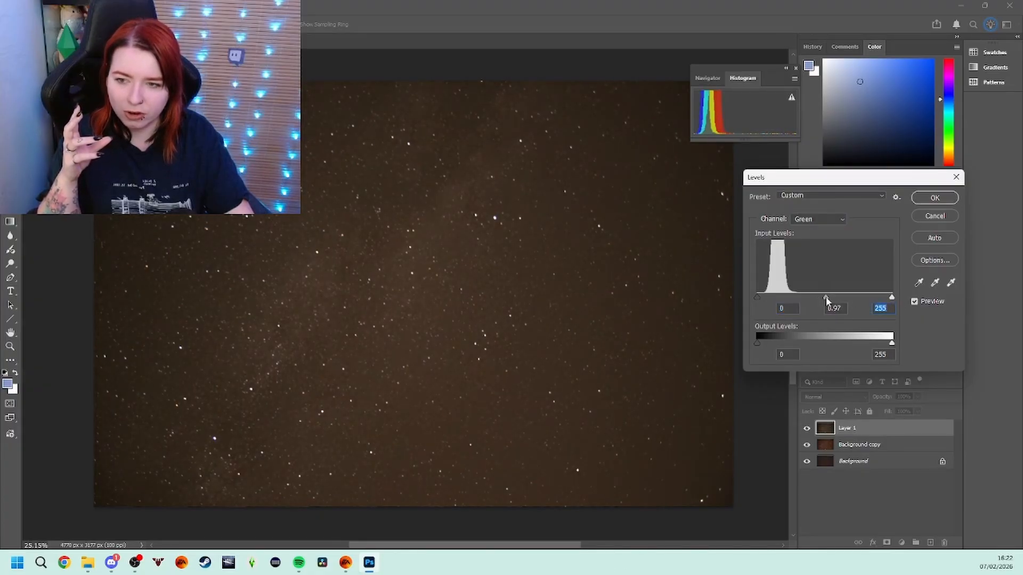
left_click(823, 218)
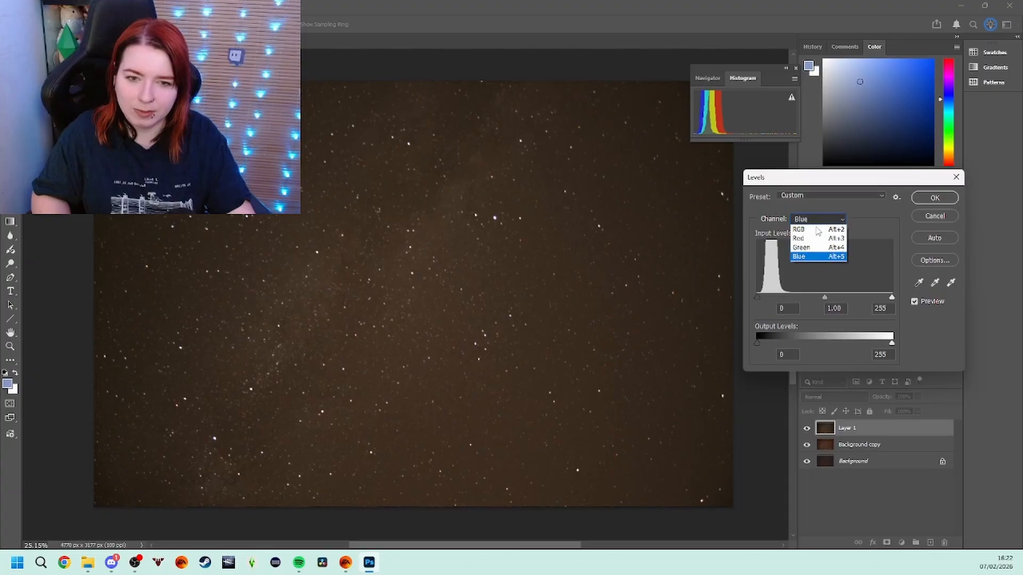
left_click(805, 257)
left_click(928, 199)
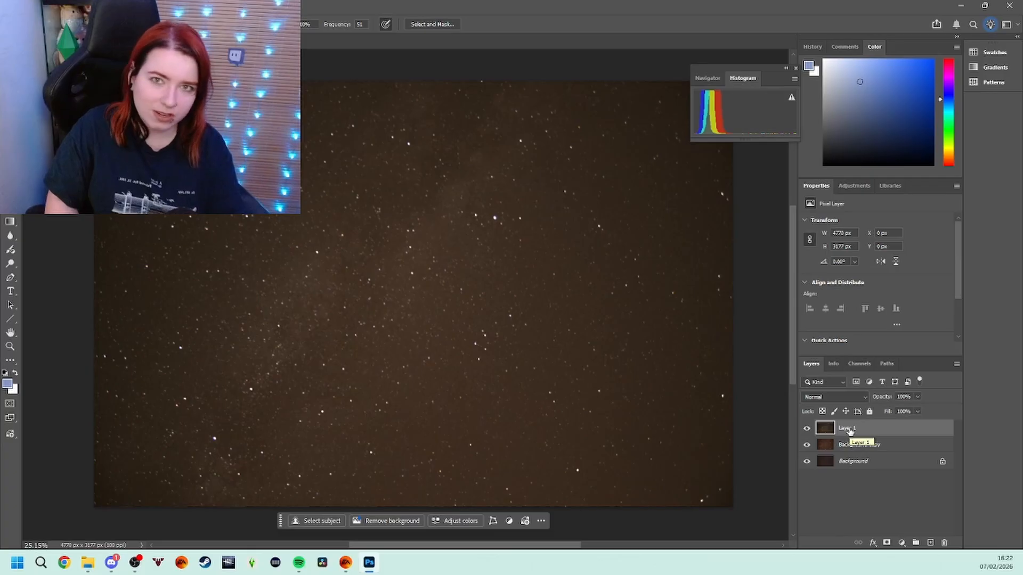
Stamp all visible layers into a new layer above Layer 1.
key("ctrl+shift+alt+e")
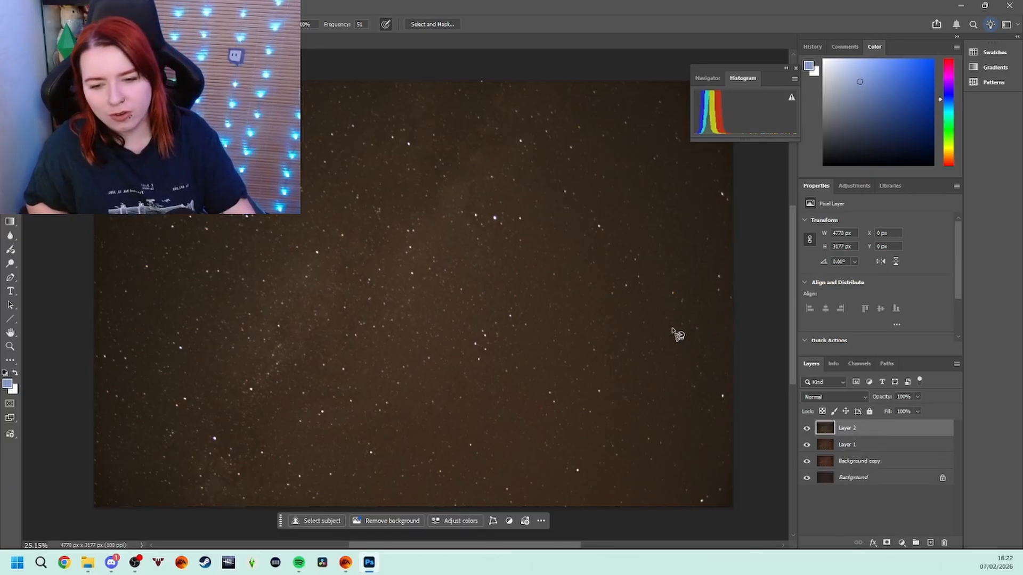
key("ctrl+l")
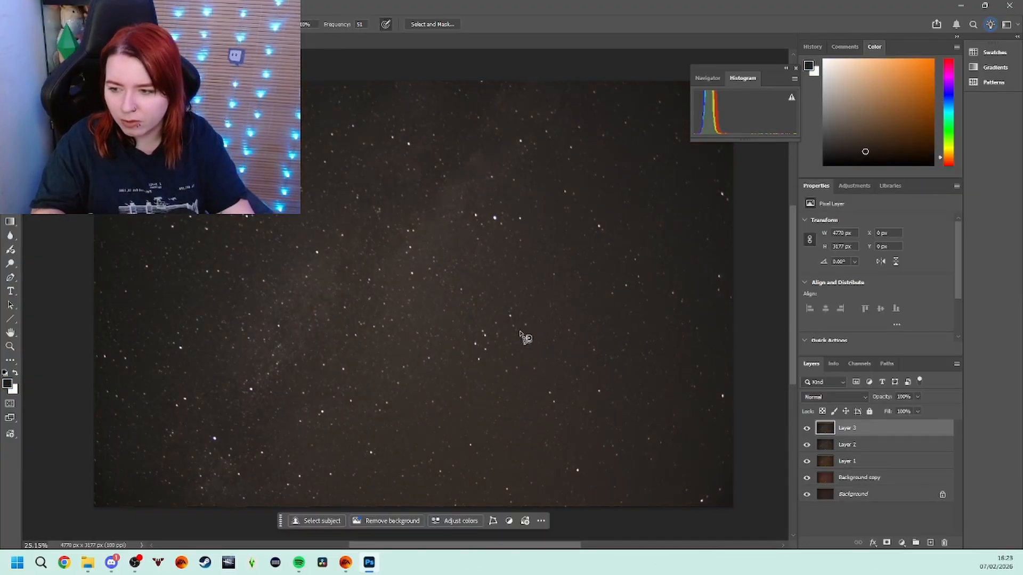
Apply a Levels stretch to Layer 3 in the RGB channel with input black 3, midtone 0.89 and white 190.
key("ctrl+alt+l")
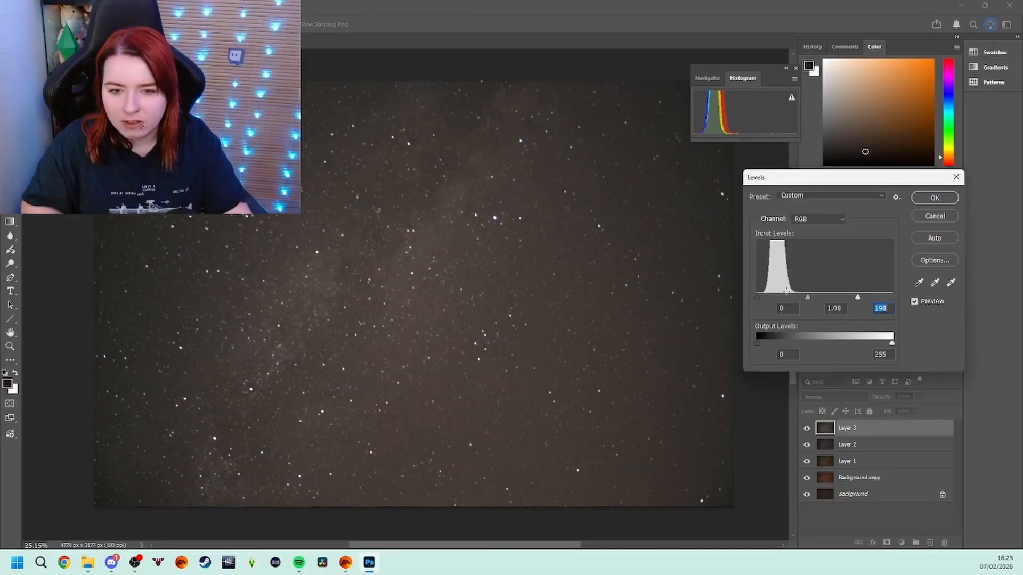
left_click_drag(757, 300, 756, 302)
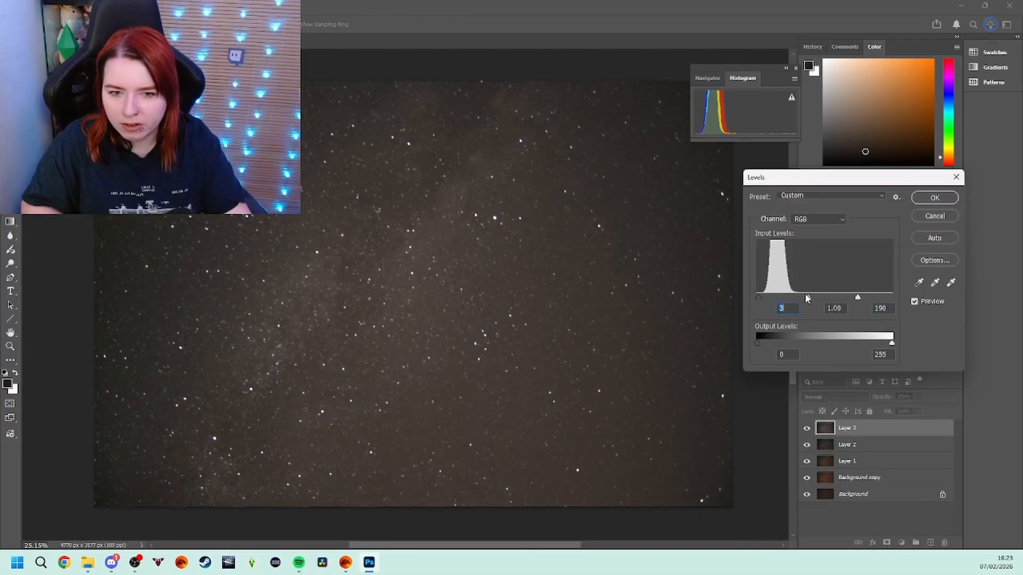
left_click_drag(809, 298, 813, 303)
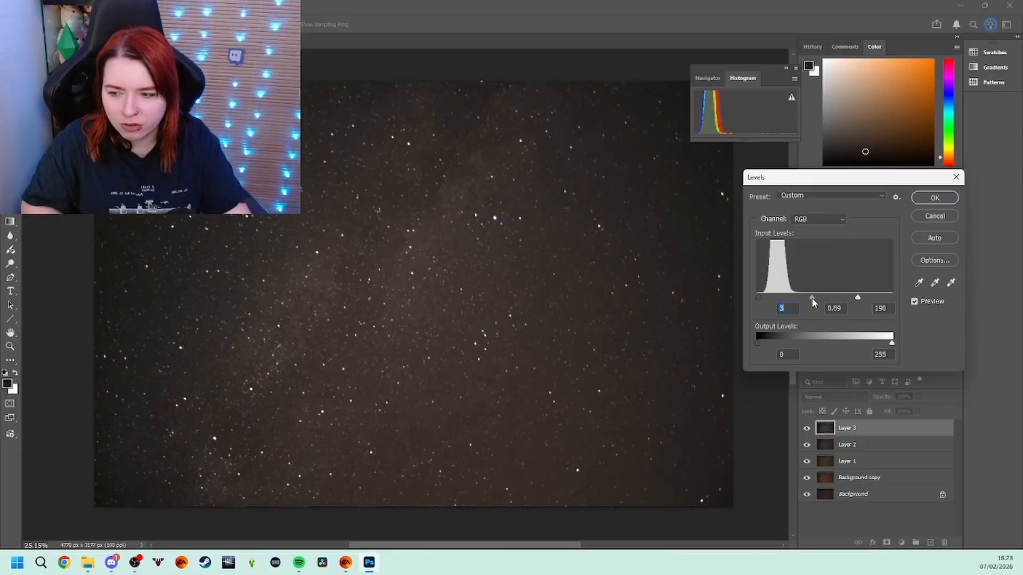
key("Tab")
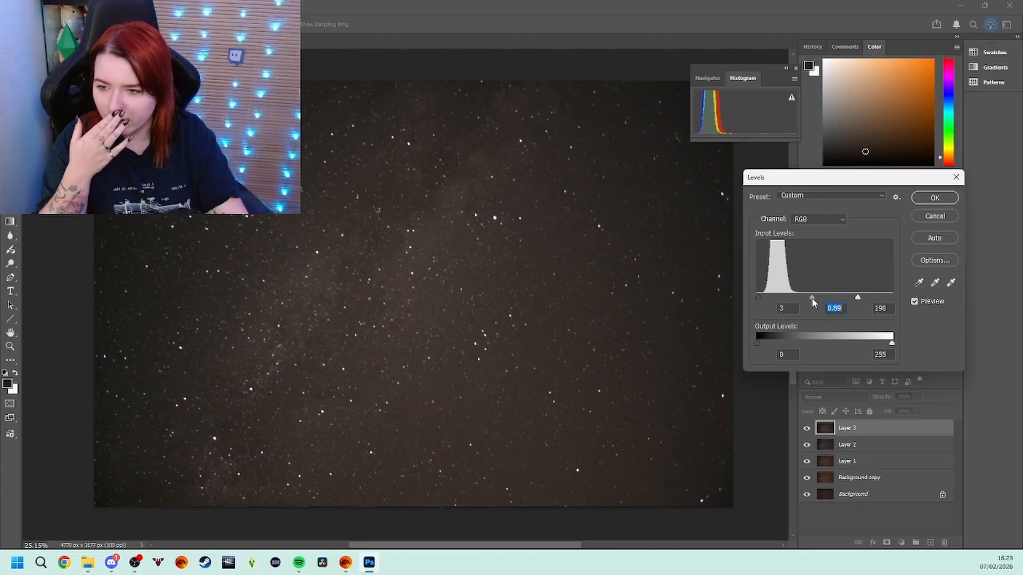
key("Return")
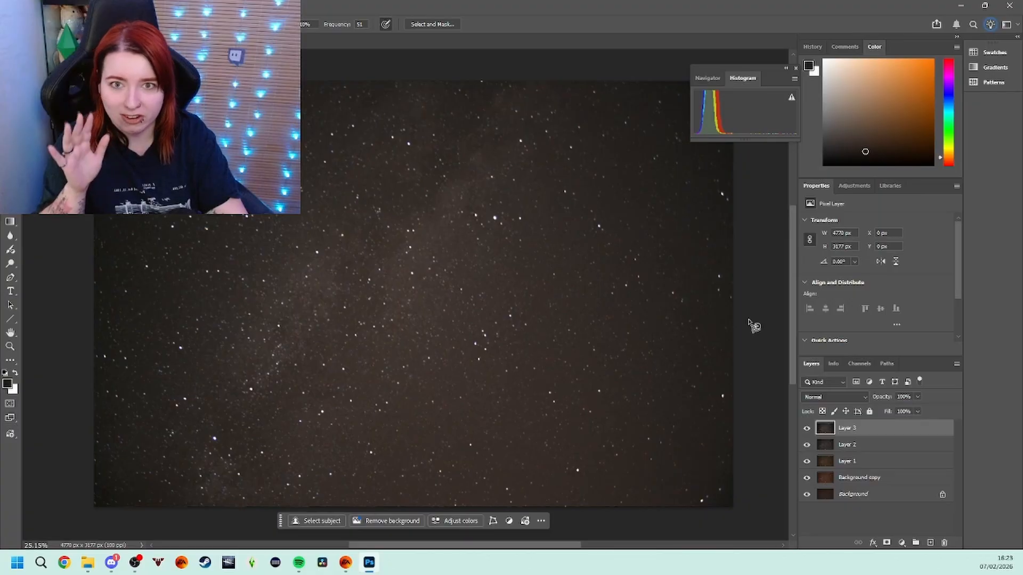
Stamp all visible layers into a new layer and correct its vignetting with the Camera Raw Filter's Optics Vignette at +44, comparing before and after.
key("ctrl+alt+shift+e")
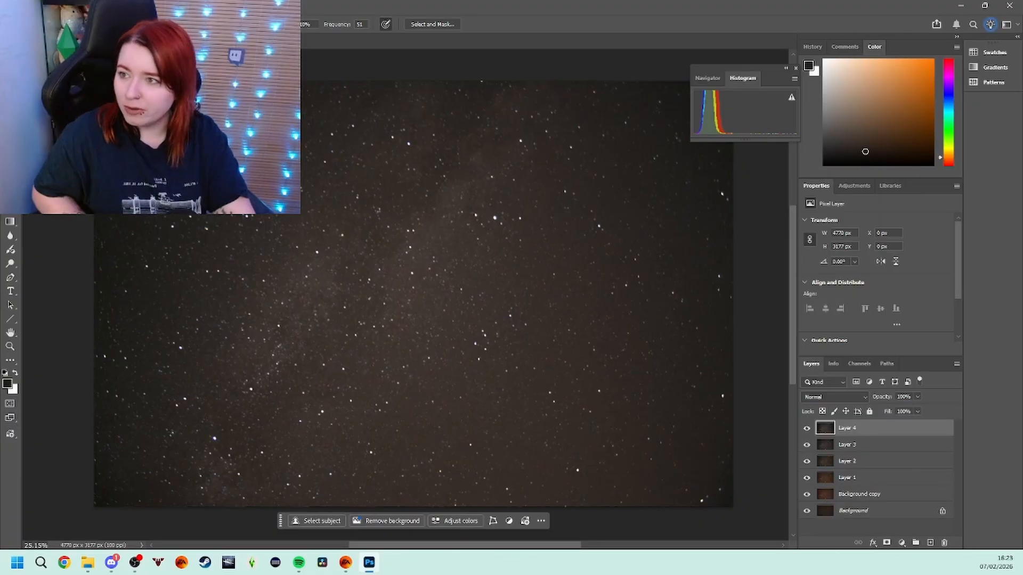
left_click(145, 6)
left_click(176, 101)
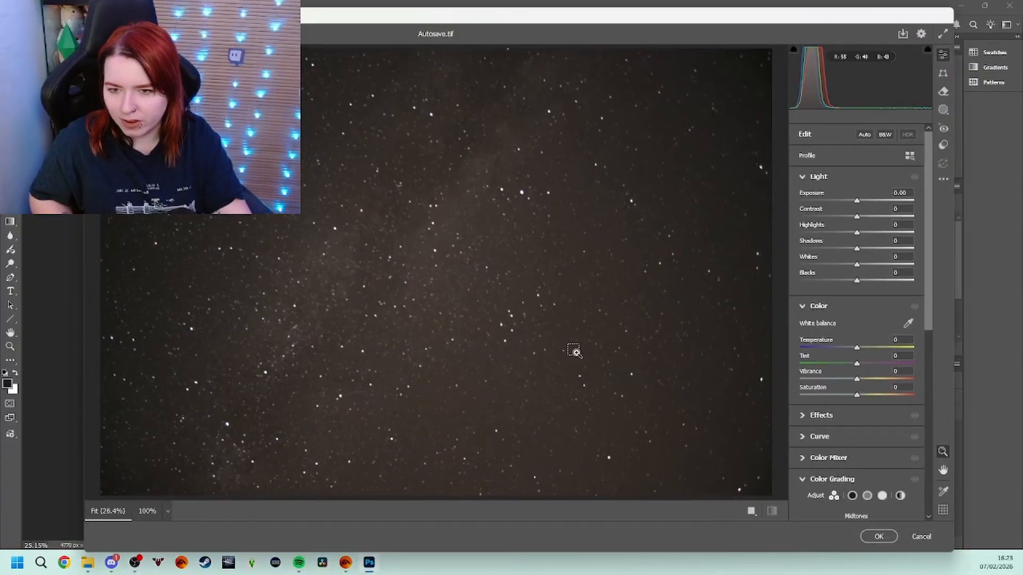
scroll(576, 352, "down", 2)
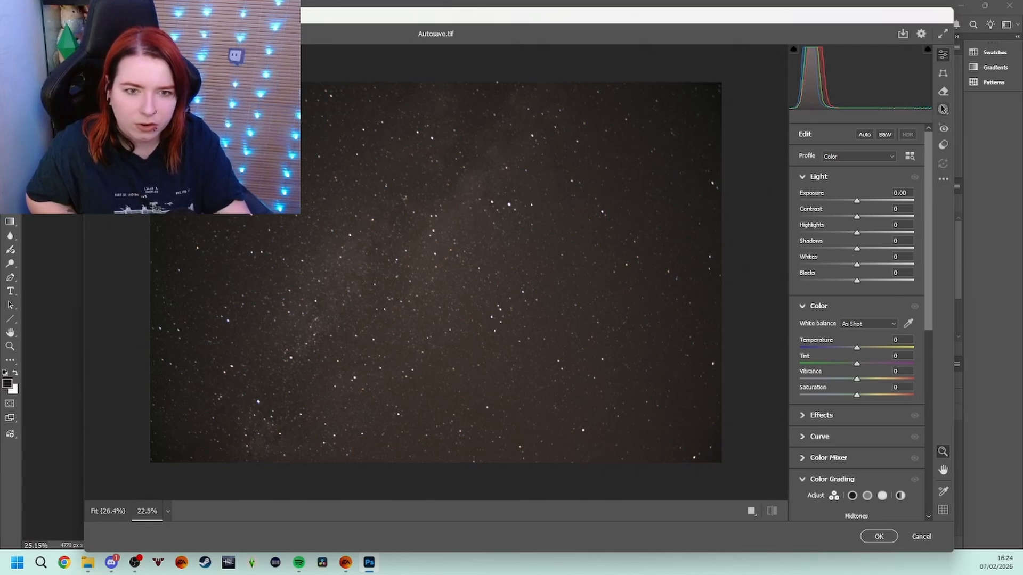
scroll(858, 442, "down", 10)
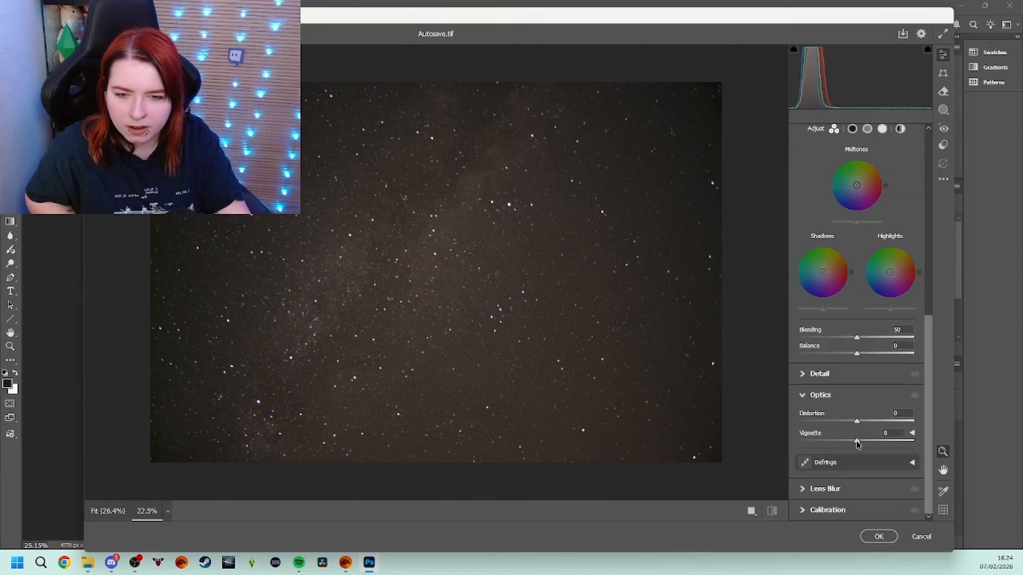
left_click_drag(856, 444, 882, 443)
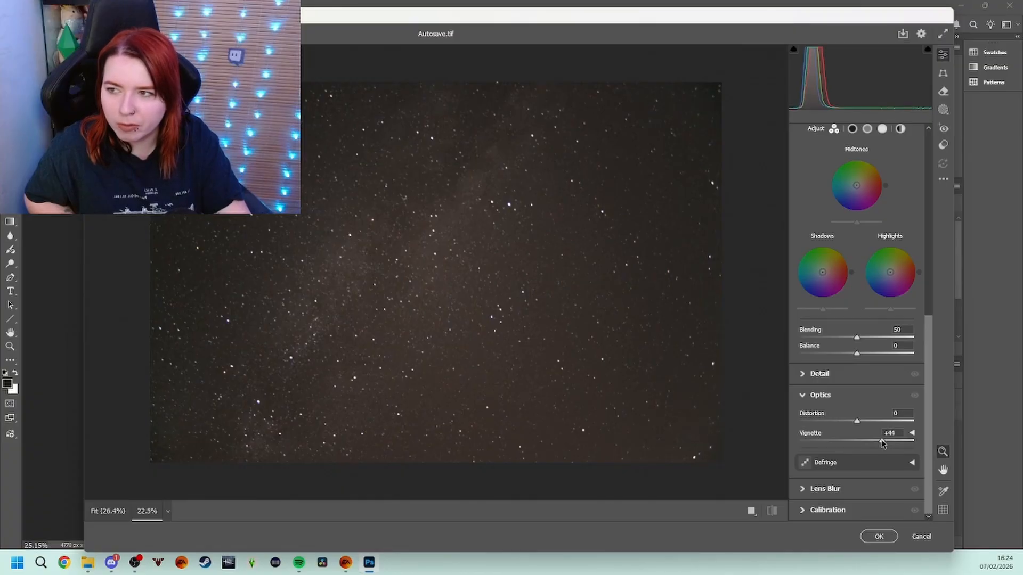
left_click(878, 537)
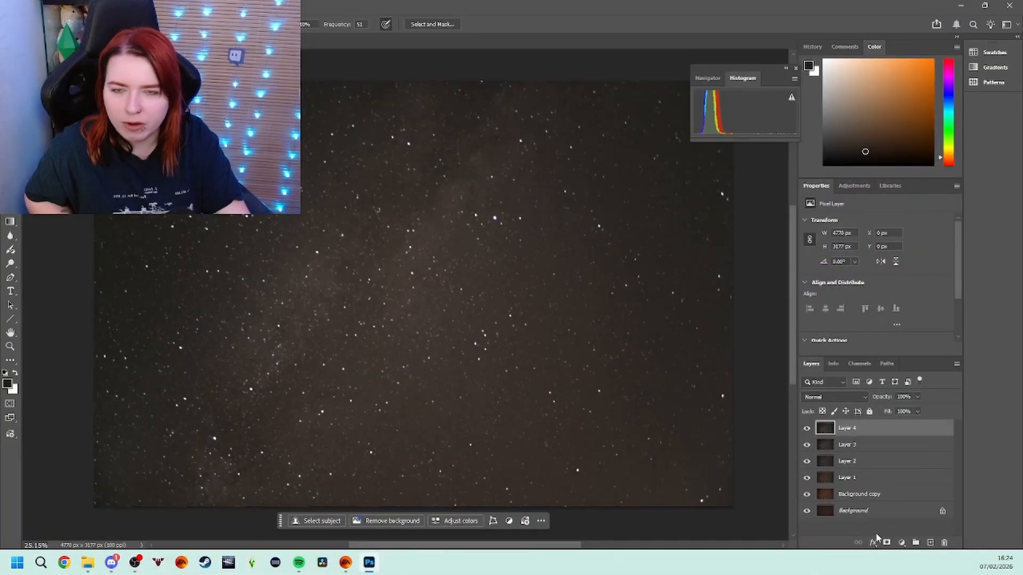
left_click(806, 429)
left_click(807, 430)
left_click(806, 430)
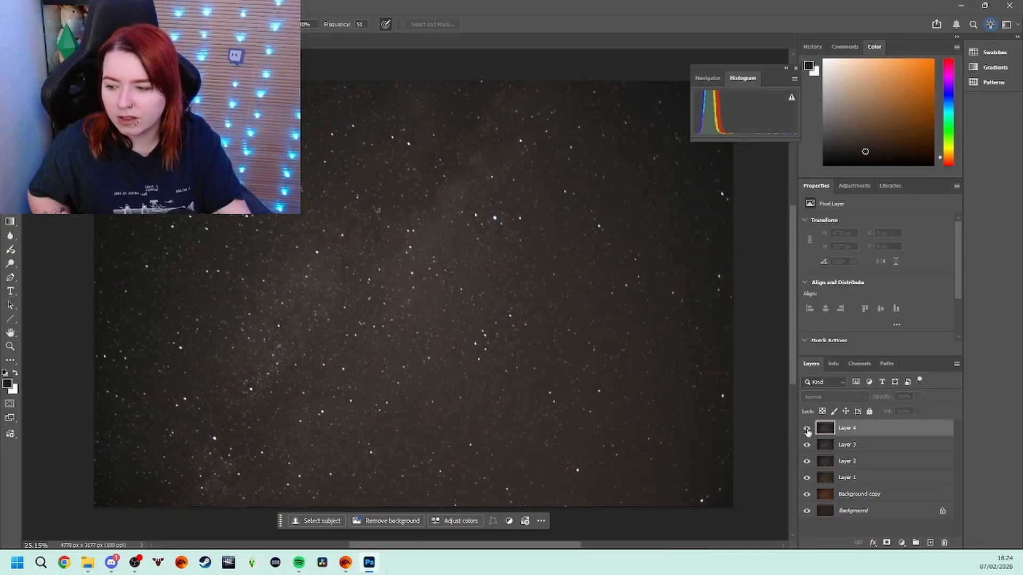
left_click(807, 430)
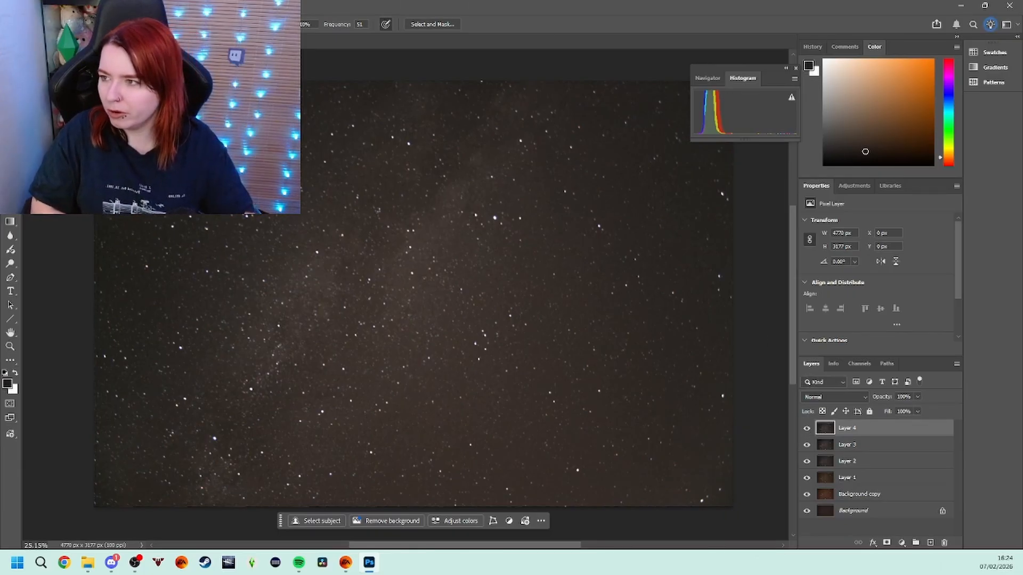
Crop the dark edges off all four sides of the image, leaving it about 4690 x 3081 px.
key("c")
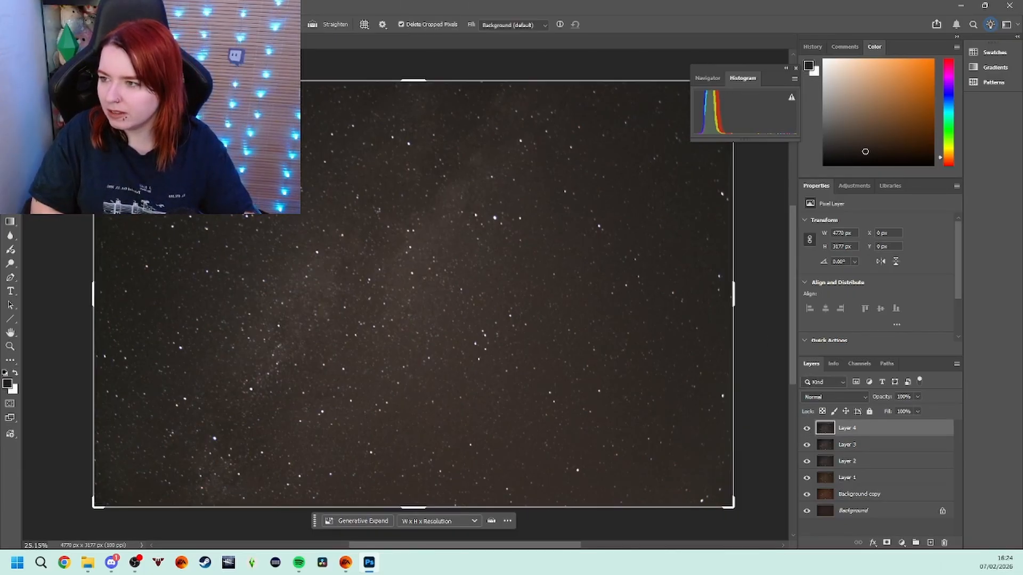
left_click_drag(95, 293, 95, 297)
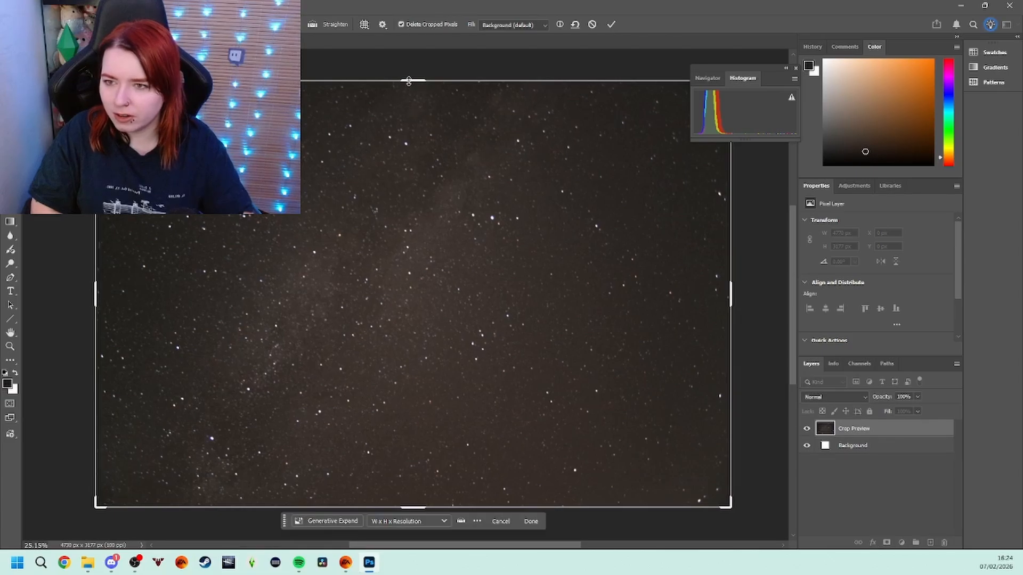
left_click_drag(409, 80, 408, 84)
left_click_drag(730, 294, 728, 294)
left_click_drag(413, 505, 421, 505)
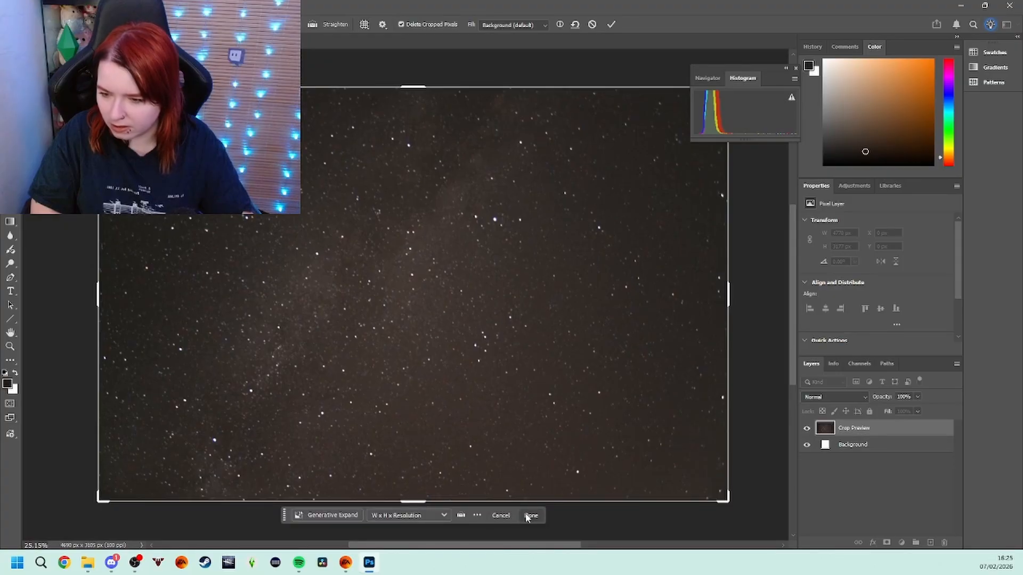
key("Return")
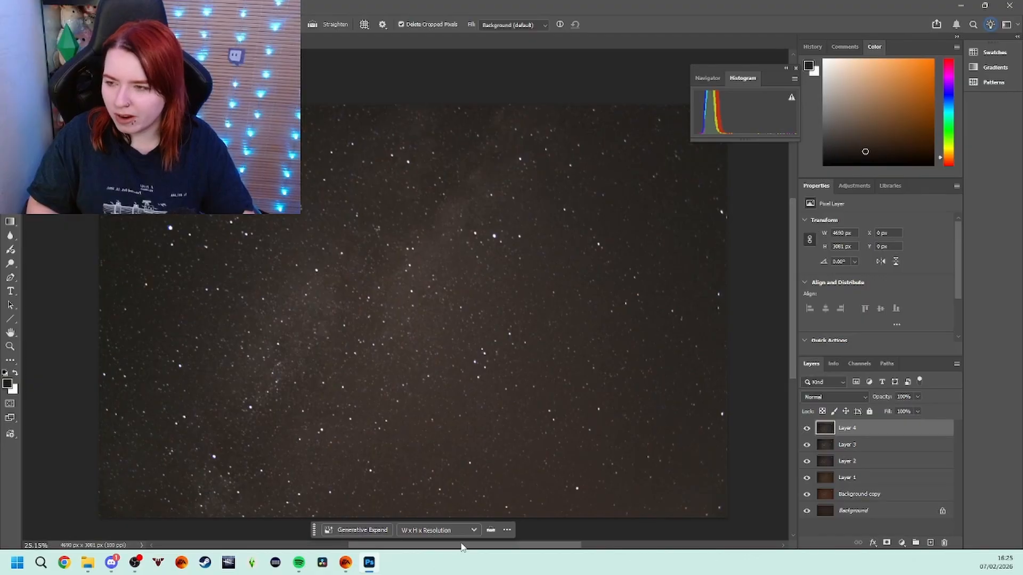
mouse_move(462, 545)
left_mouse_down()
mouse_move(481, 544)
mouse_move(454, 538)
left_mouse_up()
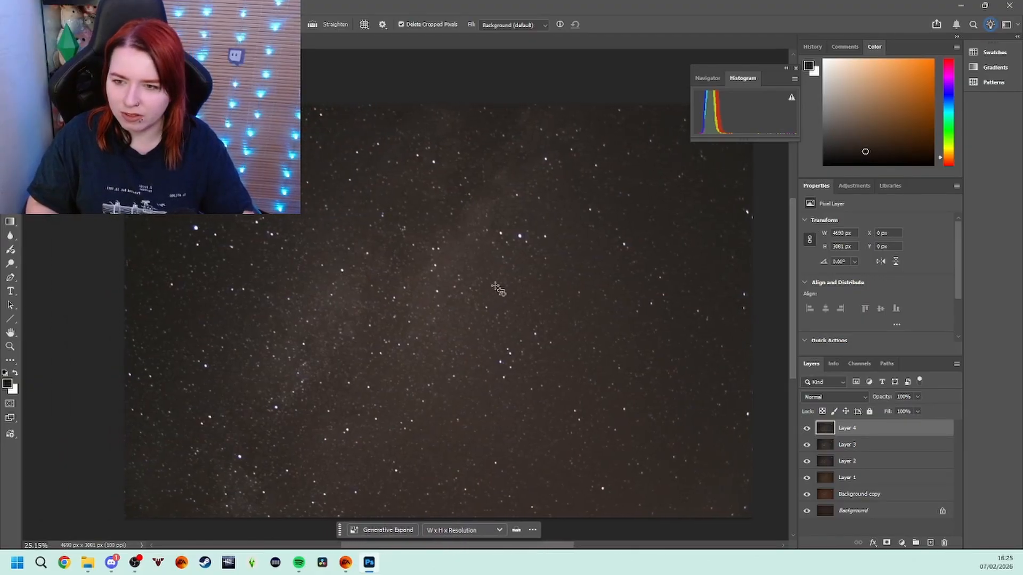
scroll(498, 289, "down", 1)
scroll(509, 335, "down", 1)
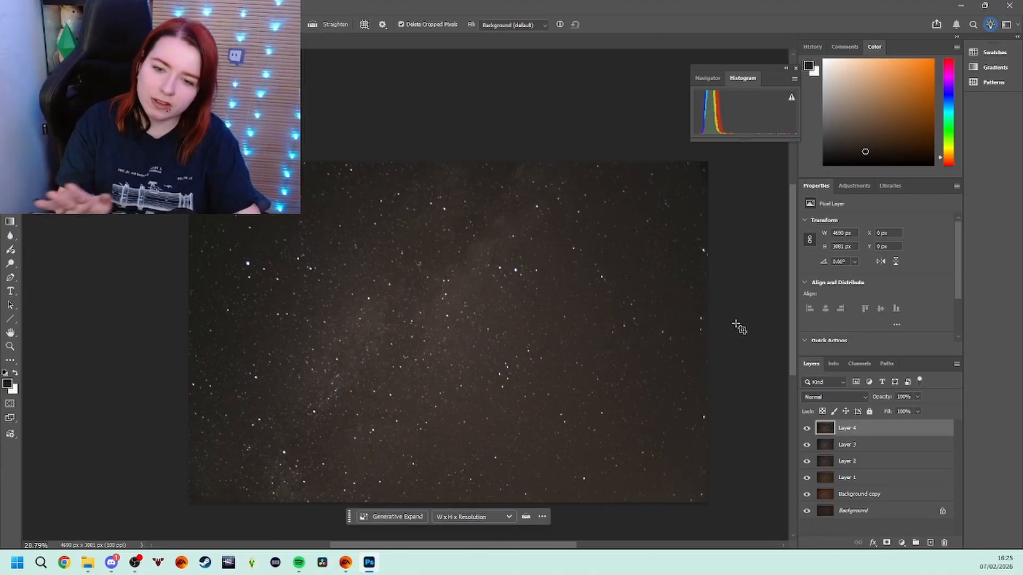
Compare the image with and without Layer 4 and duplicate Layer 4.
left_click(807, 428)
left_click(807, 428)
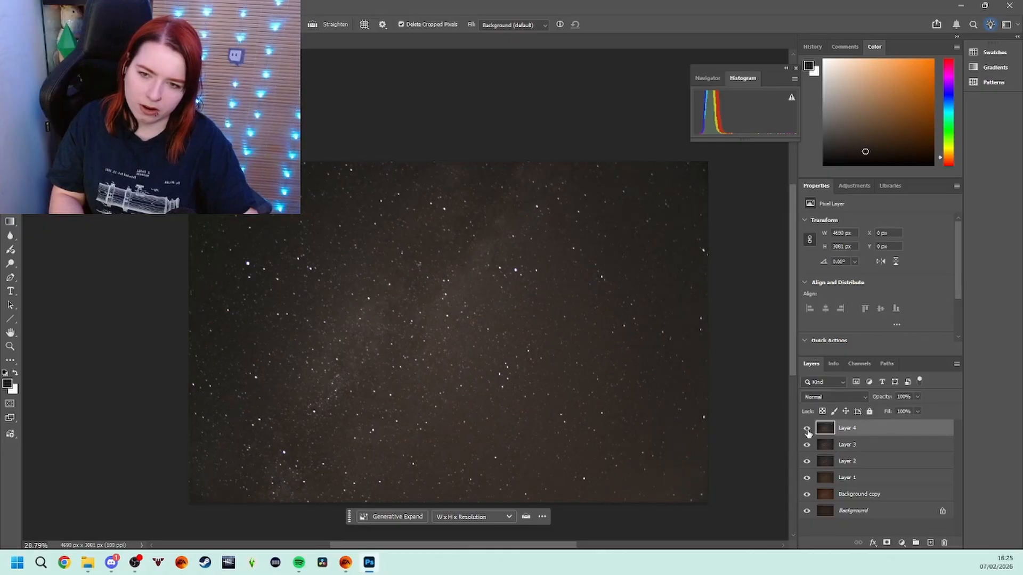
double_click(845, 428)
key("ctrl+j")
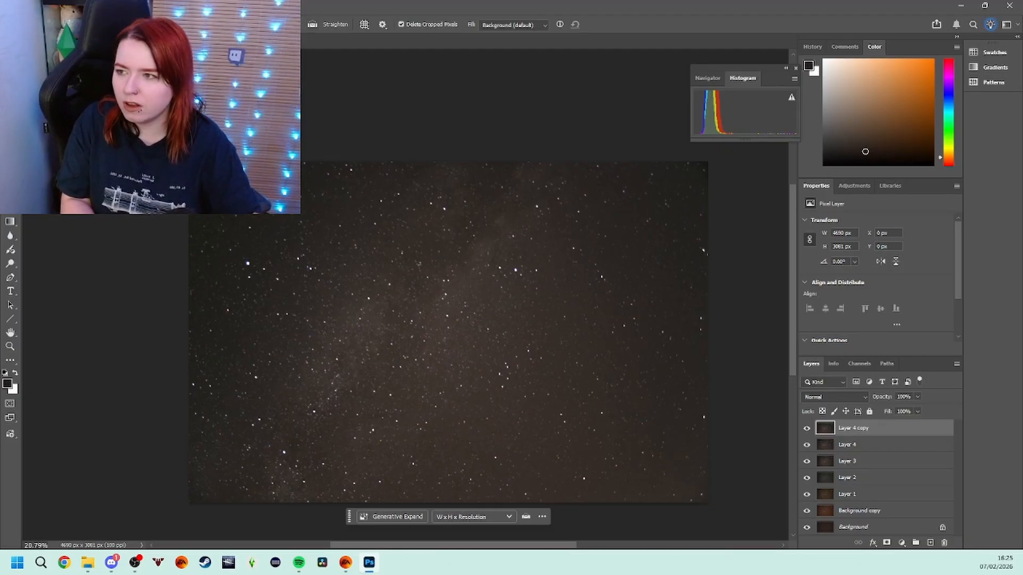
key("v")
key("i")
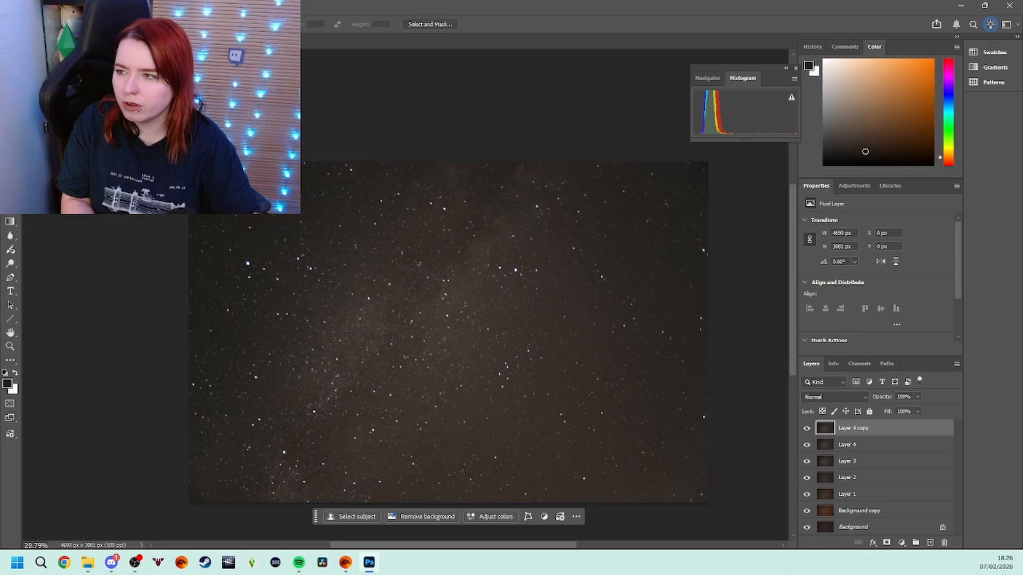
key("ctrl+m")
left_click_drag(504, 93, 841, 58)
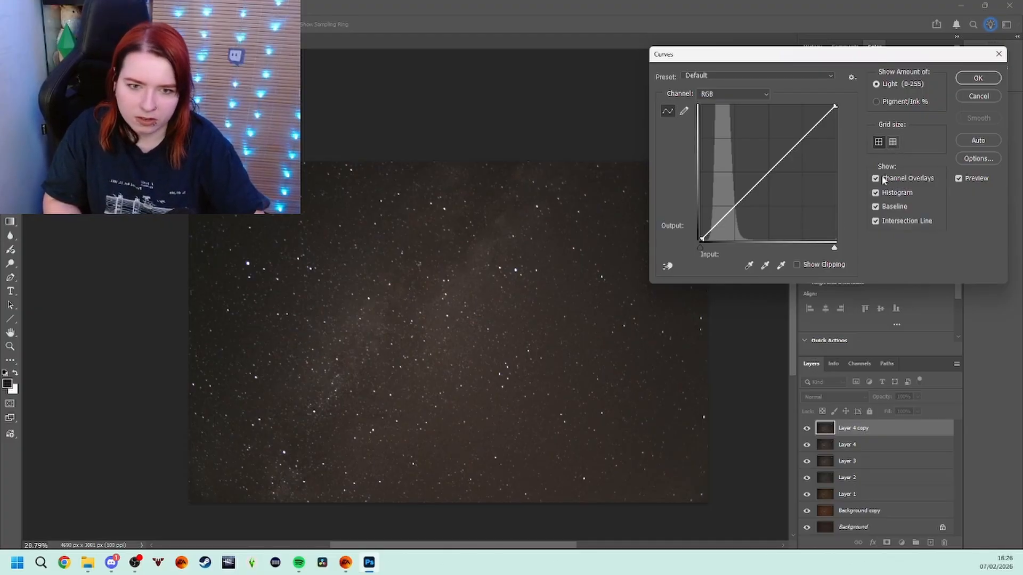
left_click(669, 268)
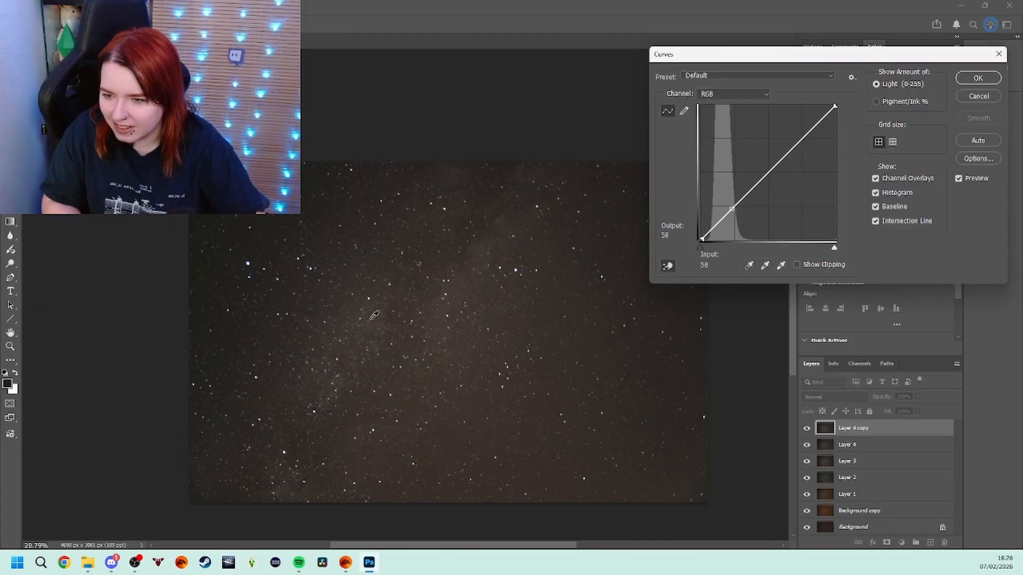
left_click(289, 472)
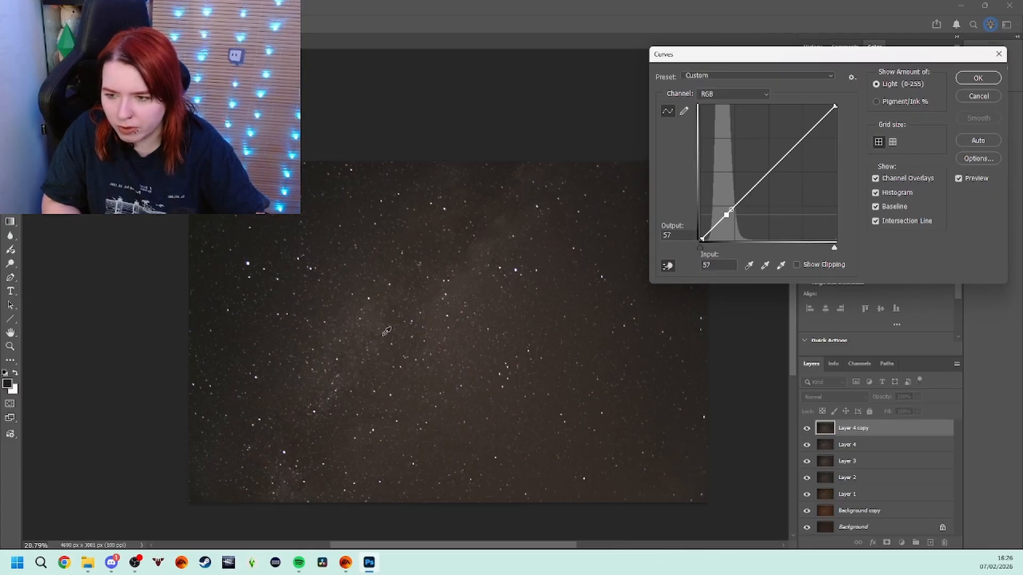
key("alt")
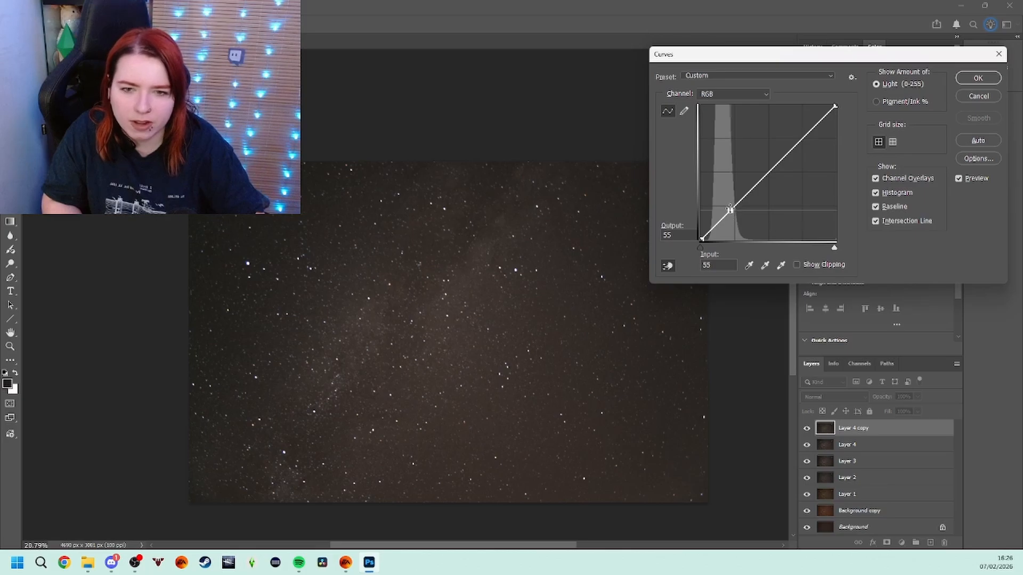
left_click_drag(731, 212, 730, 209)
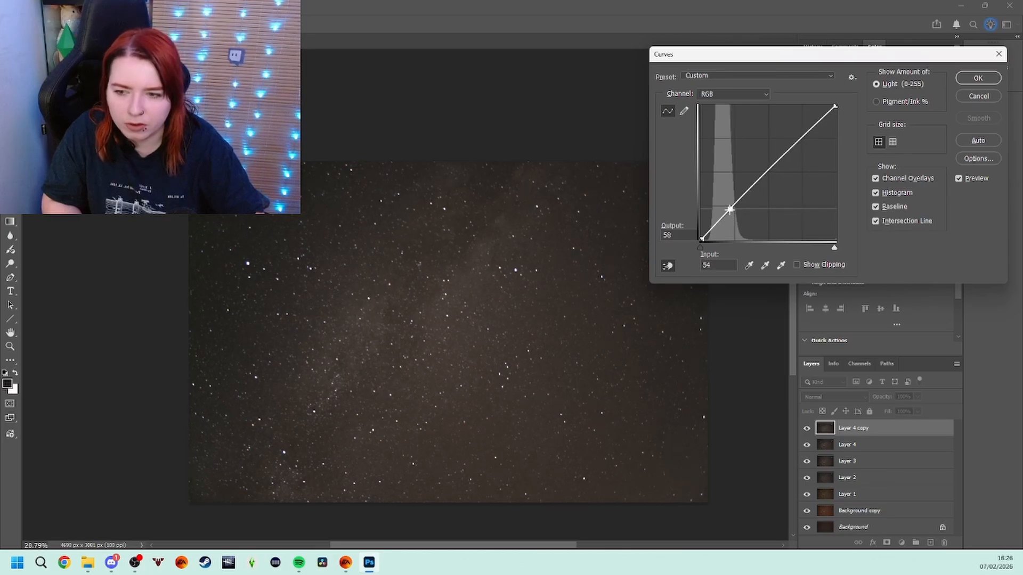
Apply an RGB Curves adjustment to Layer 4 copy, raising the midtones and placing the shadow point at input 19, output 17.
key("ctrl+m")
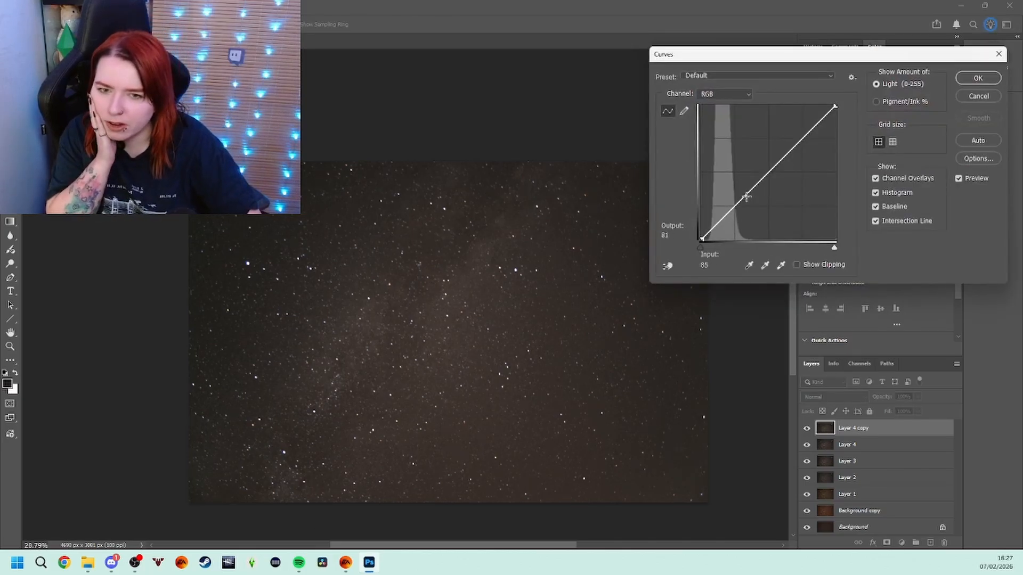
left_click_drag(746, 197, 746, 185)
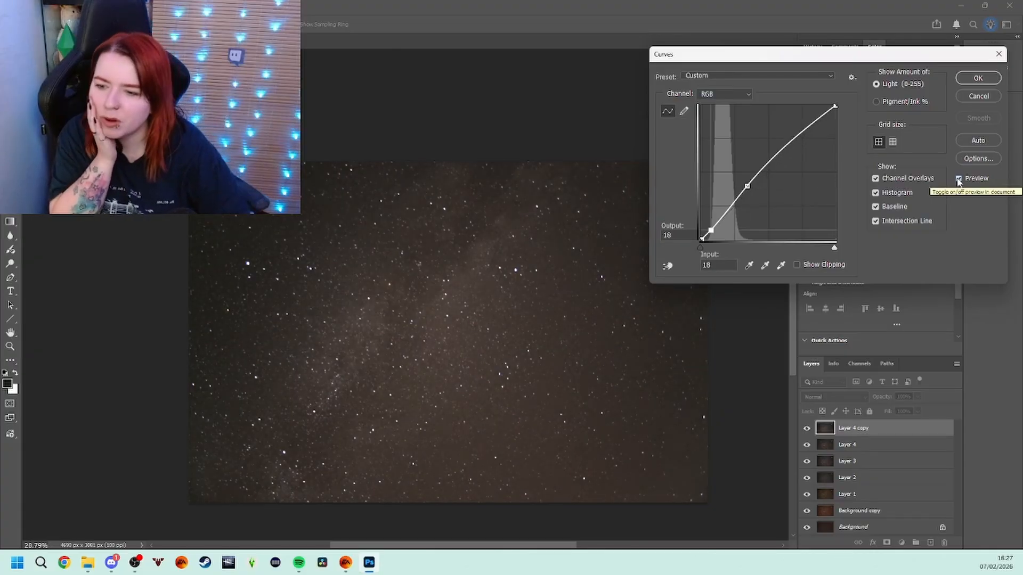
left_click(958, 180)
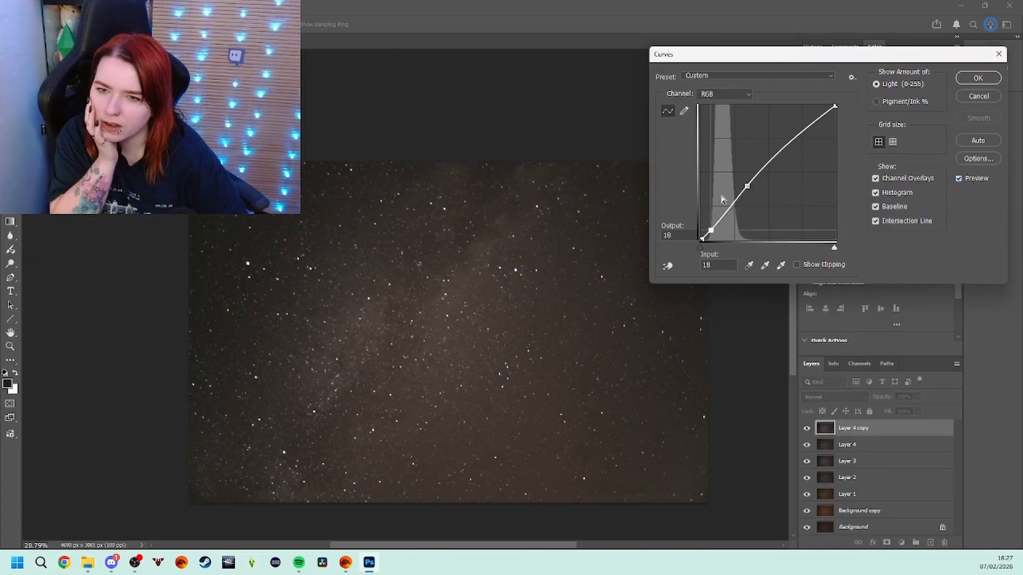
left_click(746, 185)
left_click_drag(746, 186, 746, 188)
left_click_drag(710, 230, 712, 232)
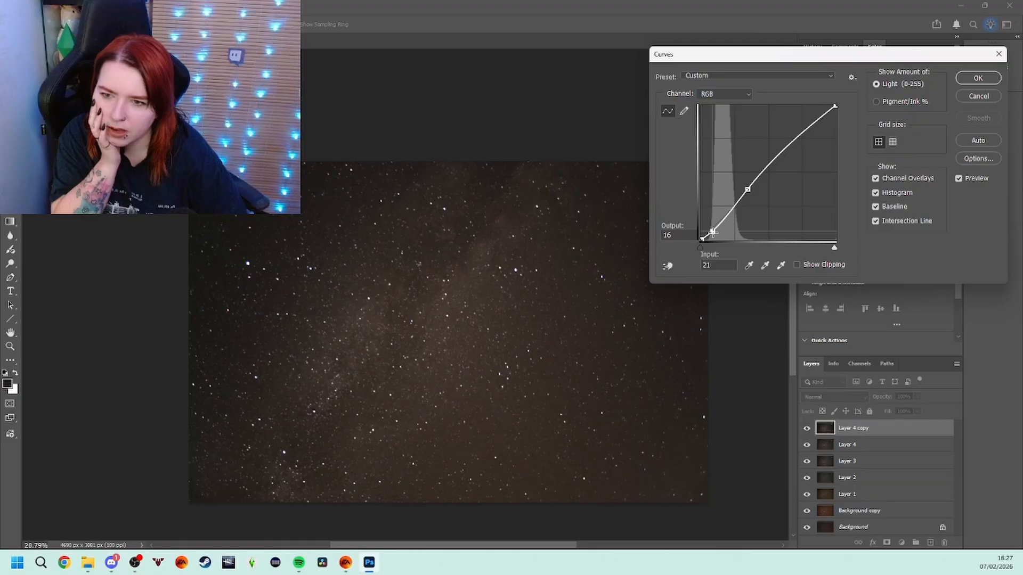
left_click_drag(712, 232, 710, 230)
left_click(958, 178)
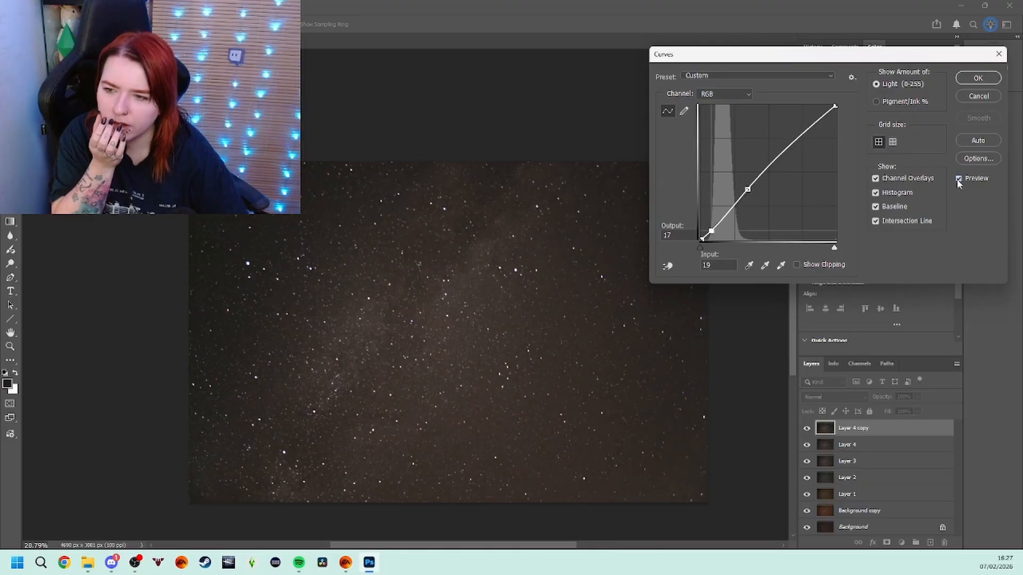
key("Return")
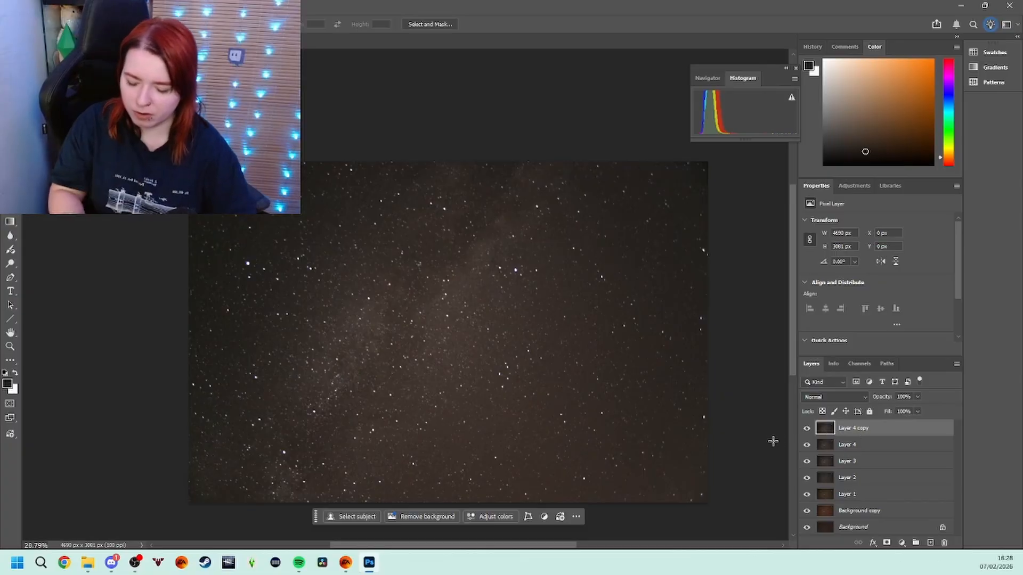
Stamp all visible layers into a new layer above Layer 4 copy and apply a Levels adjustment to it.
key("ctrl+shift+alt+e")
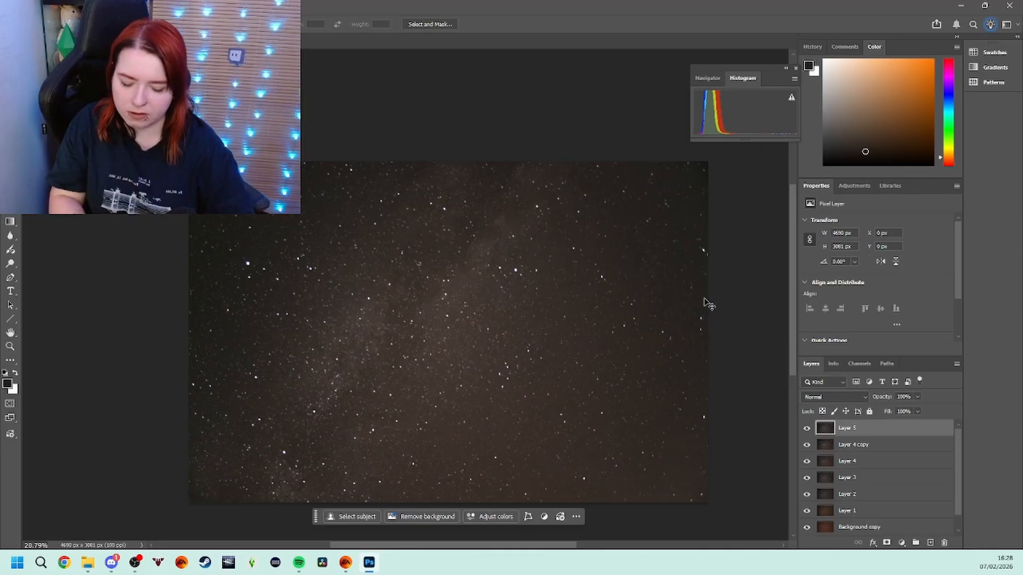
key("ctrl+l")
left_click(935, 197)
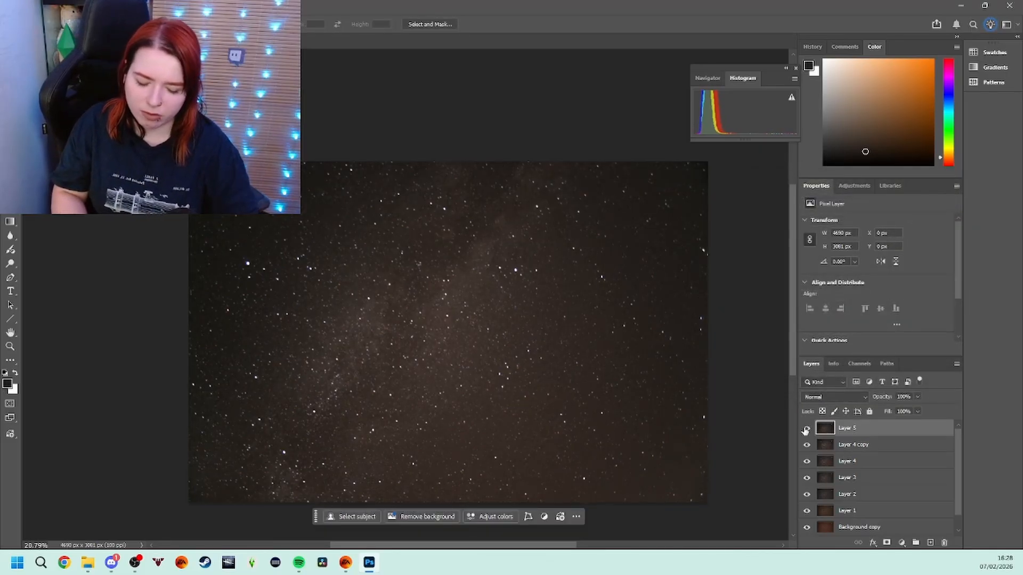
Neutralise the brown cast on Layer 5 by sampling the Levels gray point in the dark sky near the image's right edge.
key("ctrl+l")
left_click(934, 284)
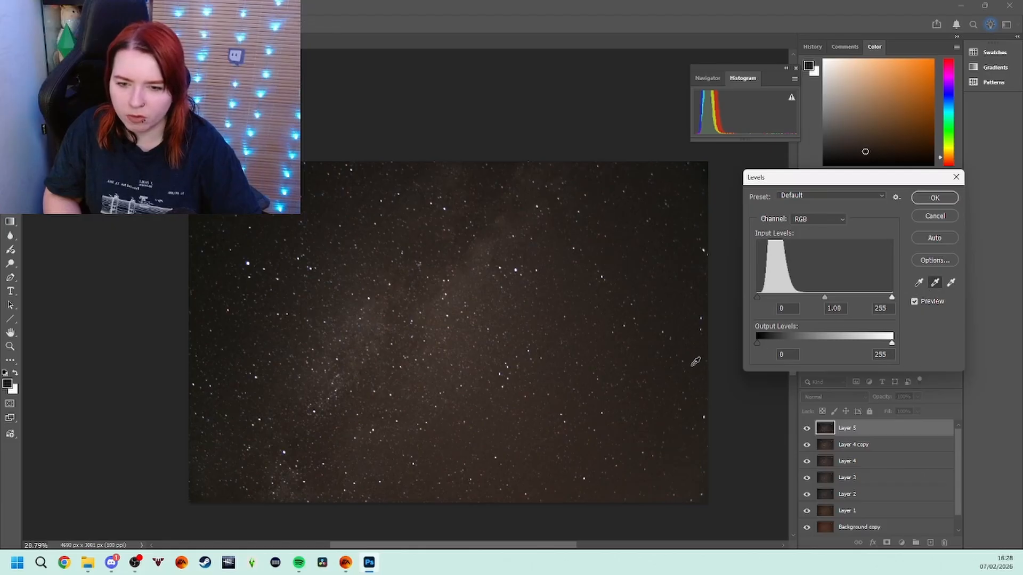
left_click(676, 332)
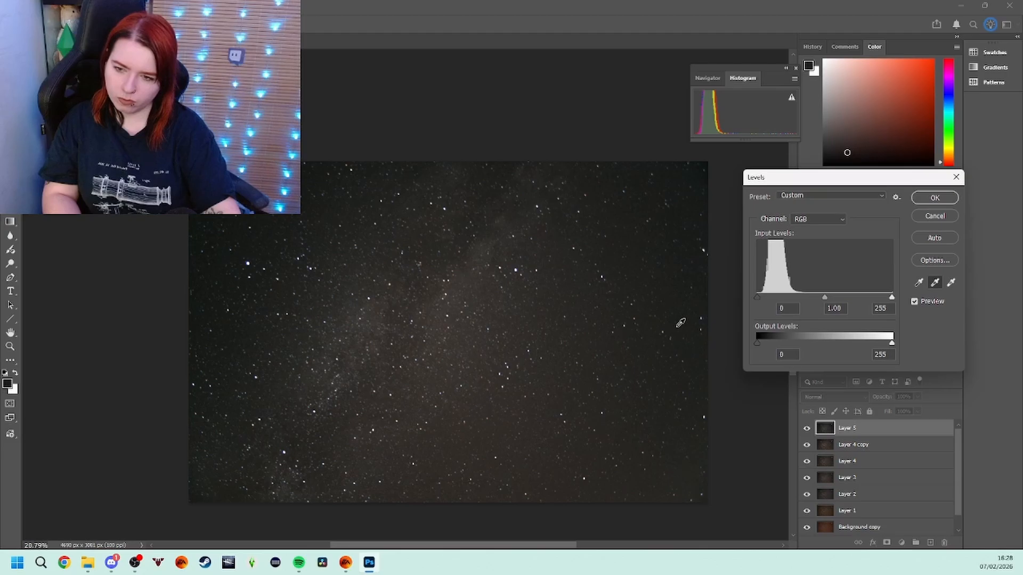
key("Escape")
key("ctrl+l")
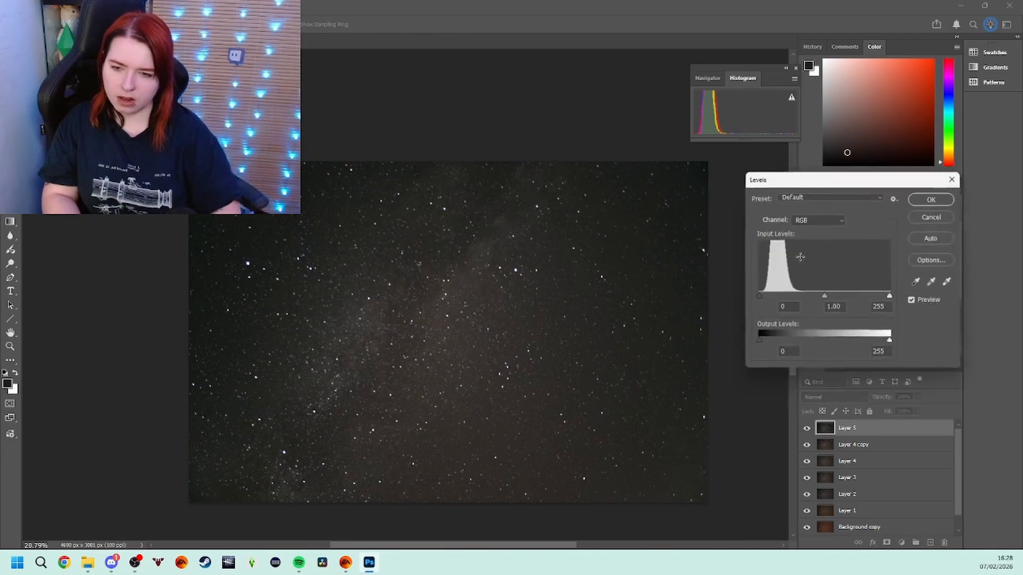
left_click(806, 219)
left_click(804, 229)
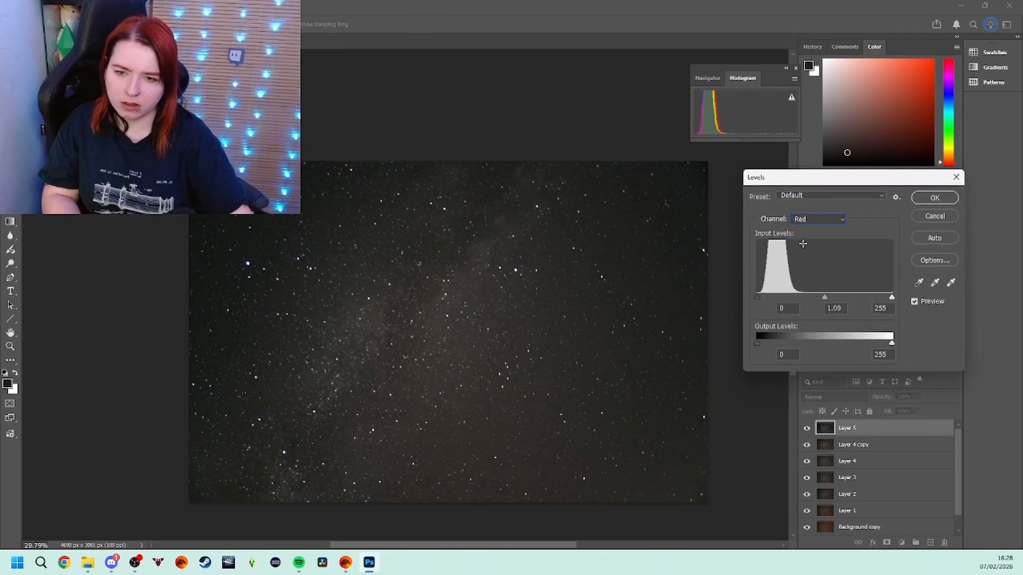
key("Escape")
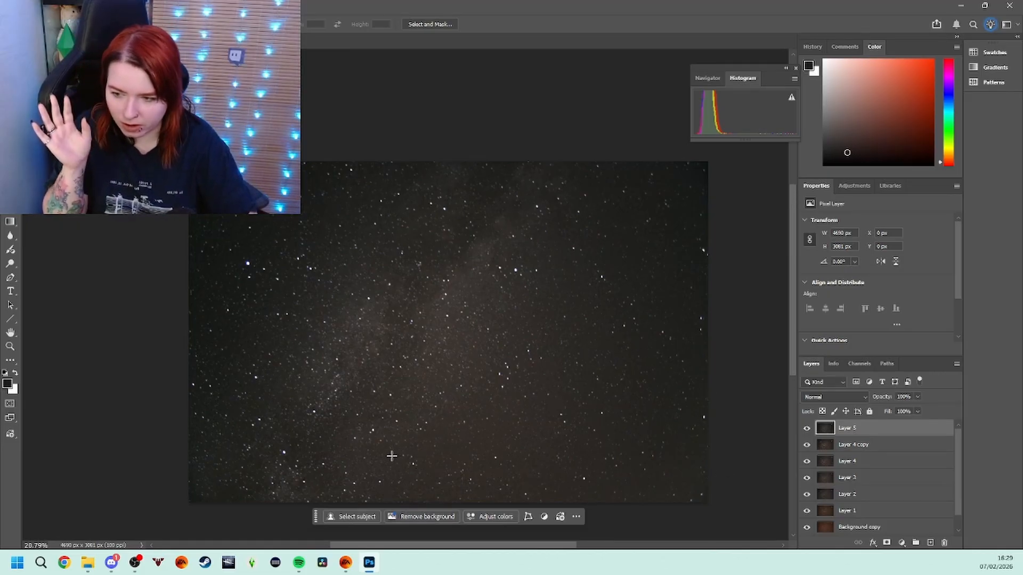
Stamp all visible layers into a new layer above Layer 5.
key("ctrl+shift+alt+e")
left_click(146, 6)
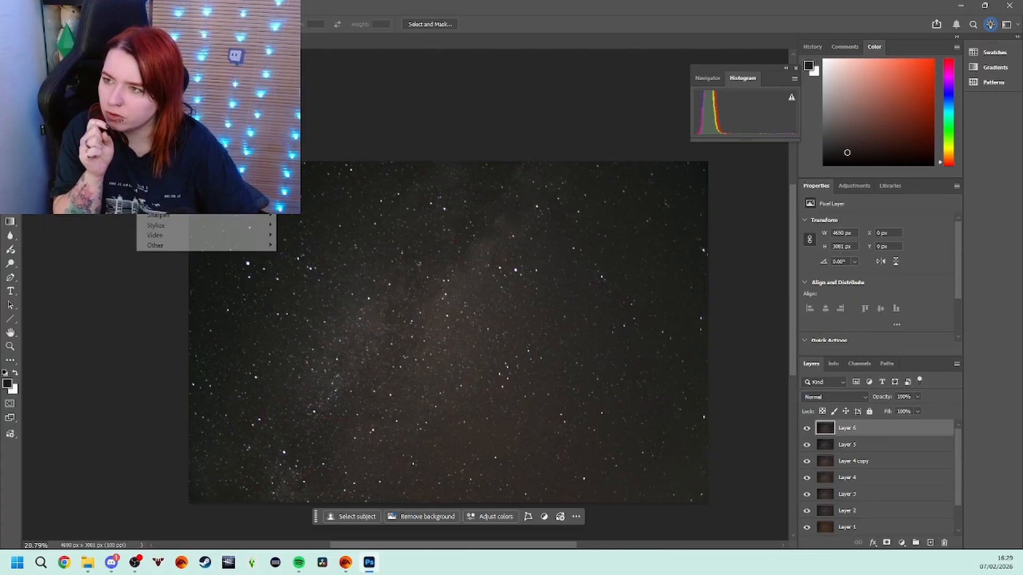
left_click(173, 107)
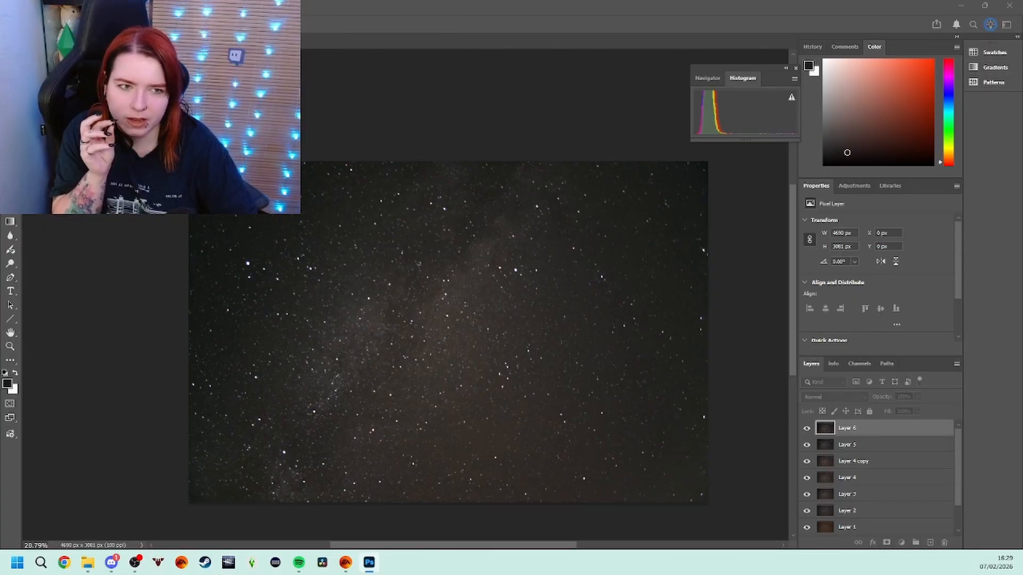
left_click_drag(746, 118, 94, 121)
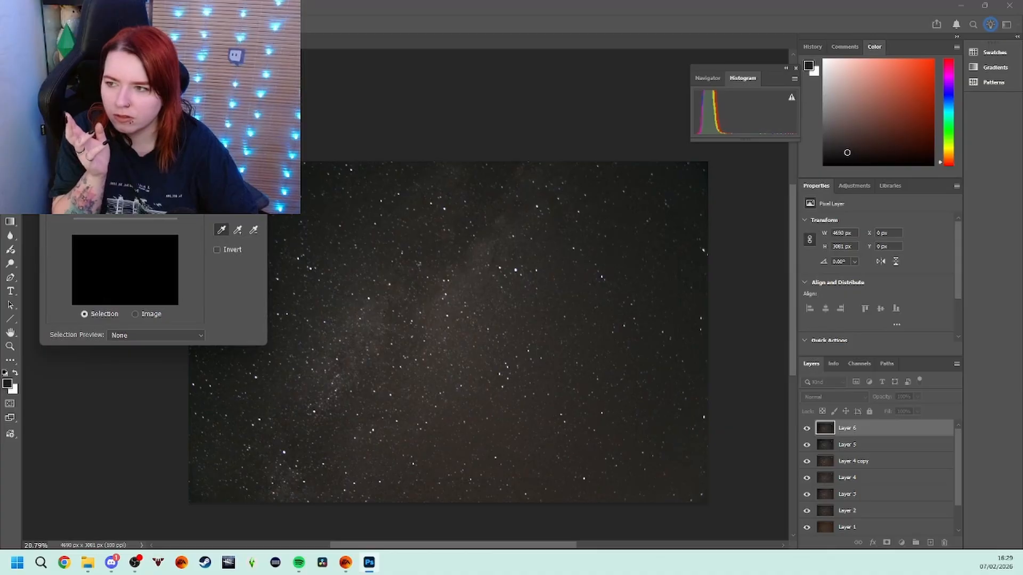
left_click(136, 142)
left_click(125, 153)
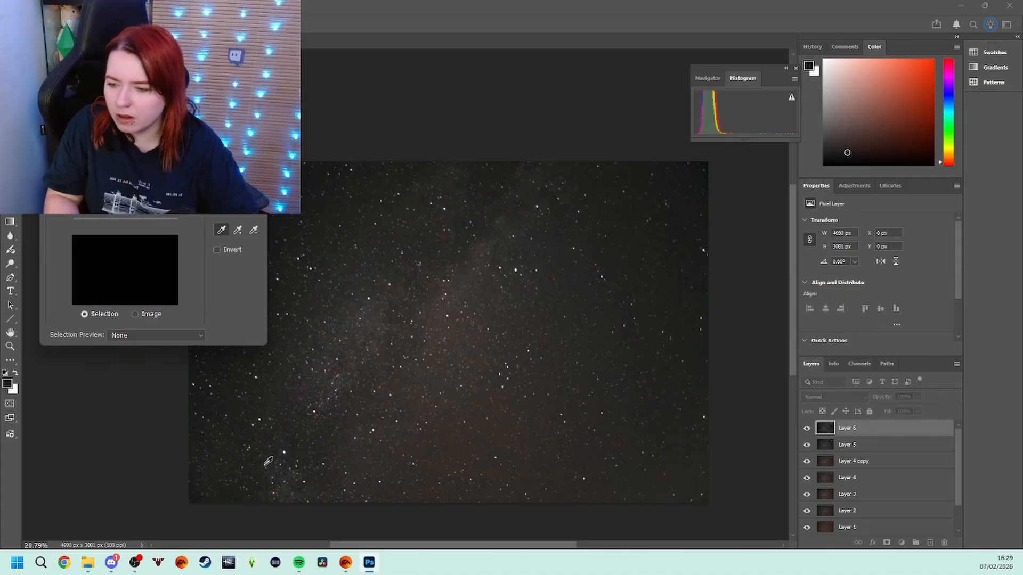
key("alt")
key("ctrl")
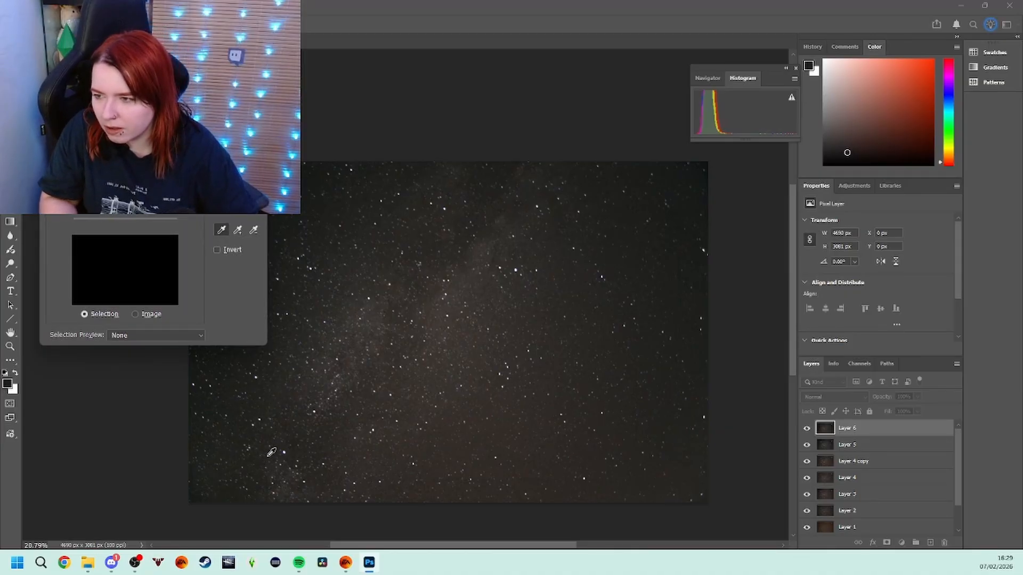
key("Escape")
Examine the Milky Way band and the surrounding sky up close and across the whole frame for uneven brightness and colour.
scroll(290, 482, "up", 6)
scroll(292, 475, "down", 9)
scroll(256, 386, "up", 3)
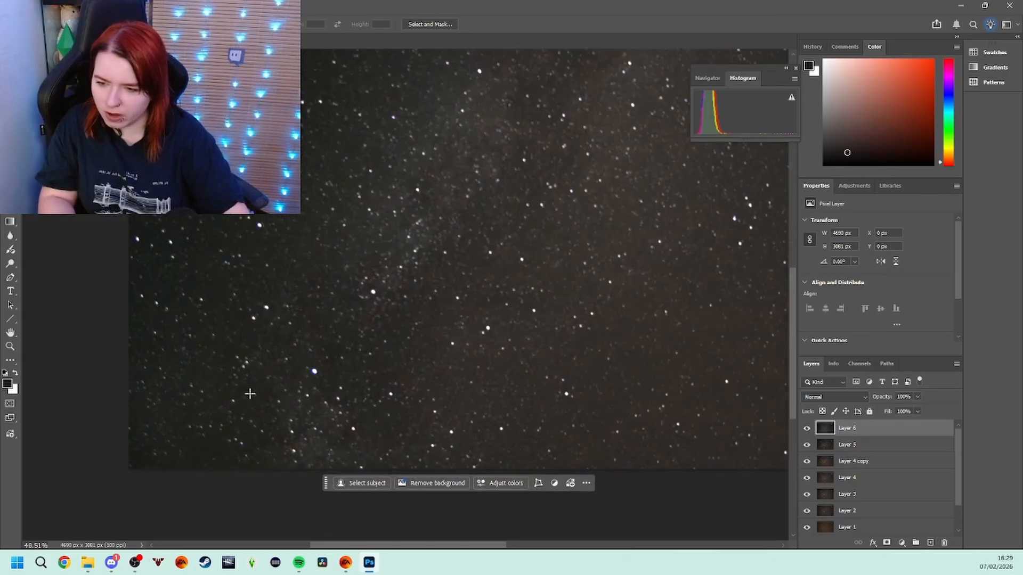
scroll(250, 393, "up", 1)
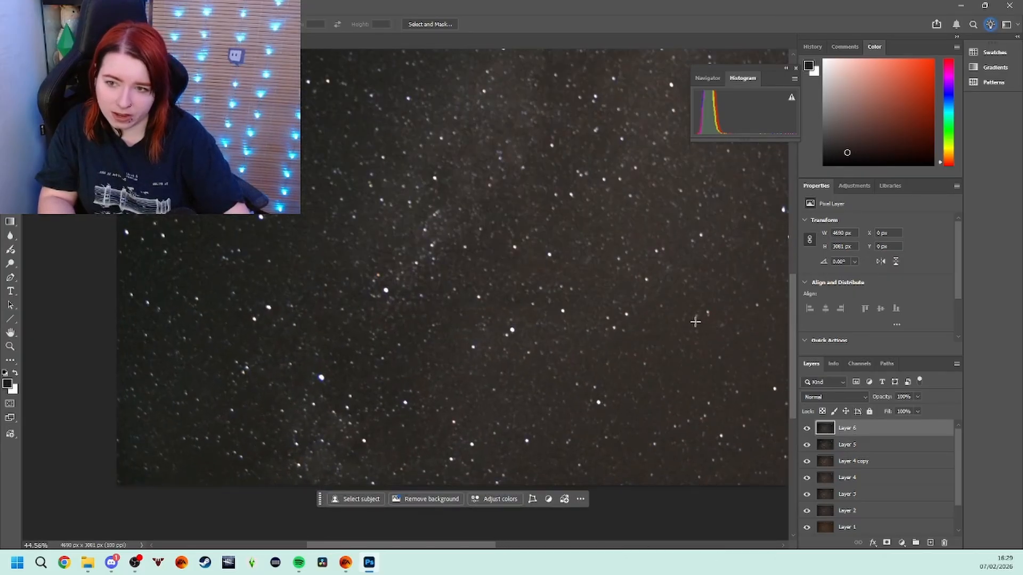
scroll(756, 321, "up", 5)
scroll(743, 324, "down", 1)
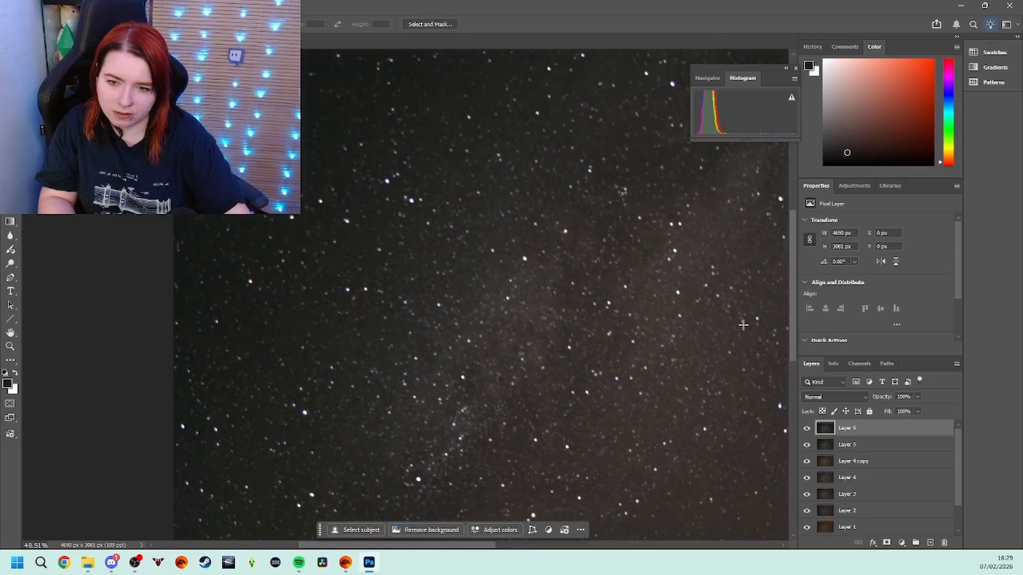
scroll(743, 325, "down", 3)
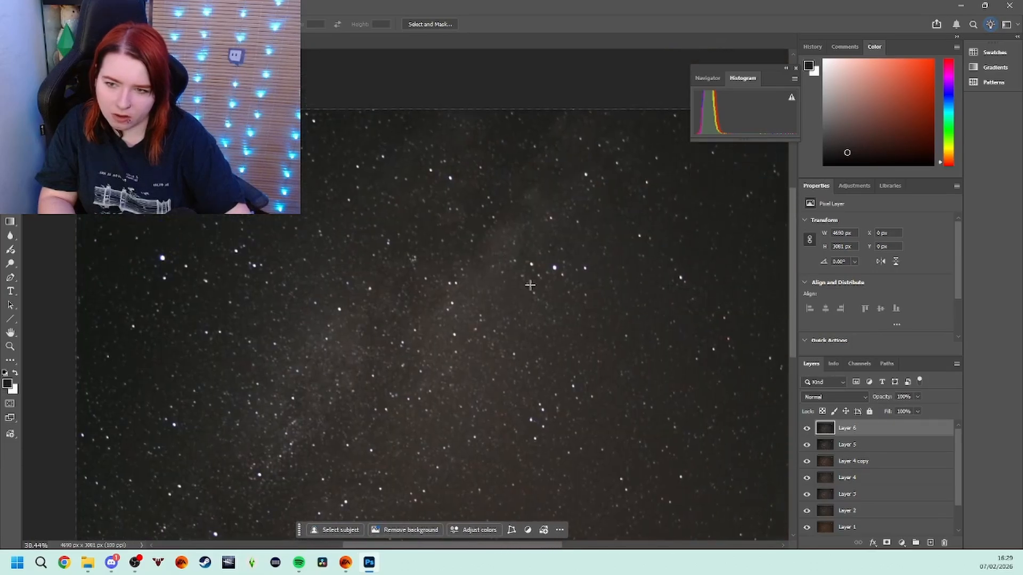
scroll(583, 274, "down", 4)
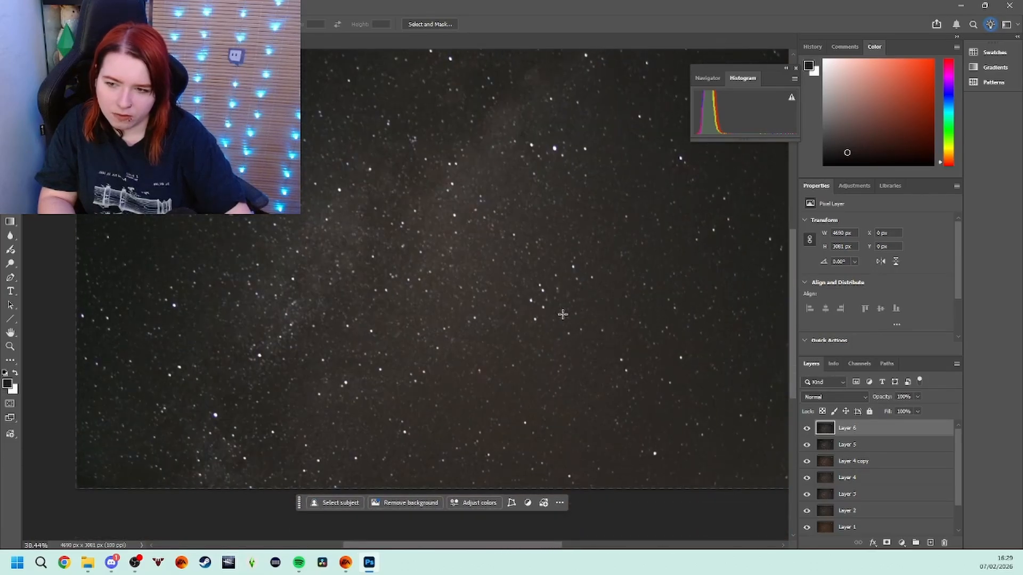
scroll(562, 315, "up", 2)
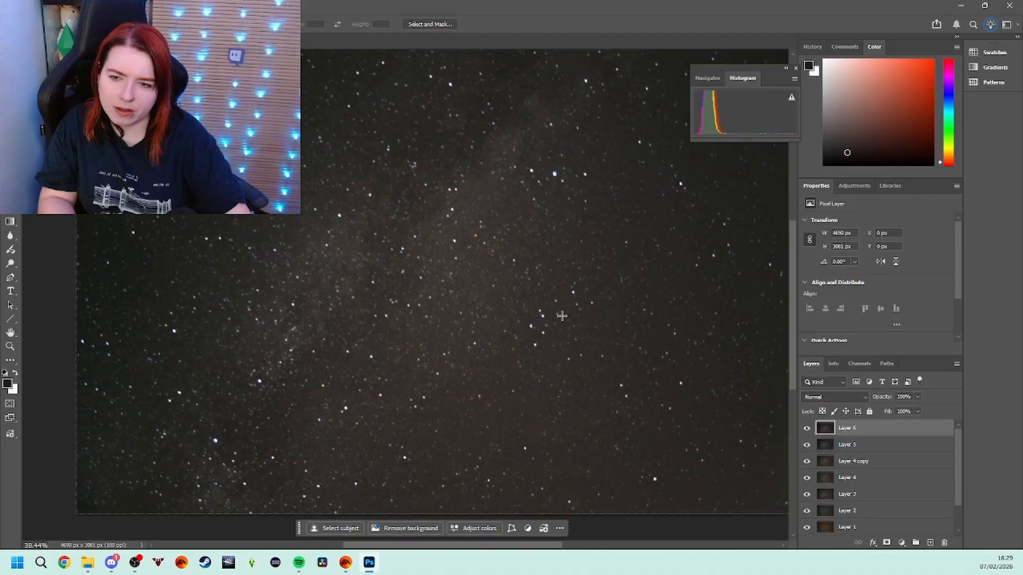
scroll(562, 316, "up", 2)
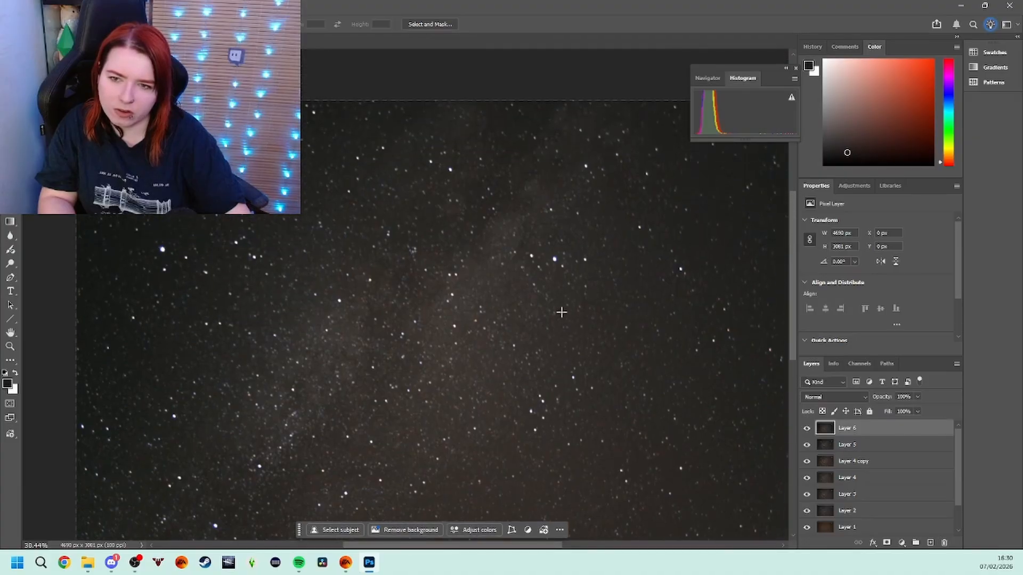
scroll(562, 313, "down", 3)
scroll(473, 276, "down", 2)
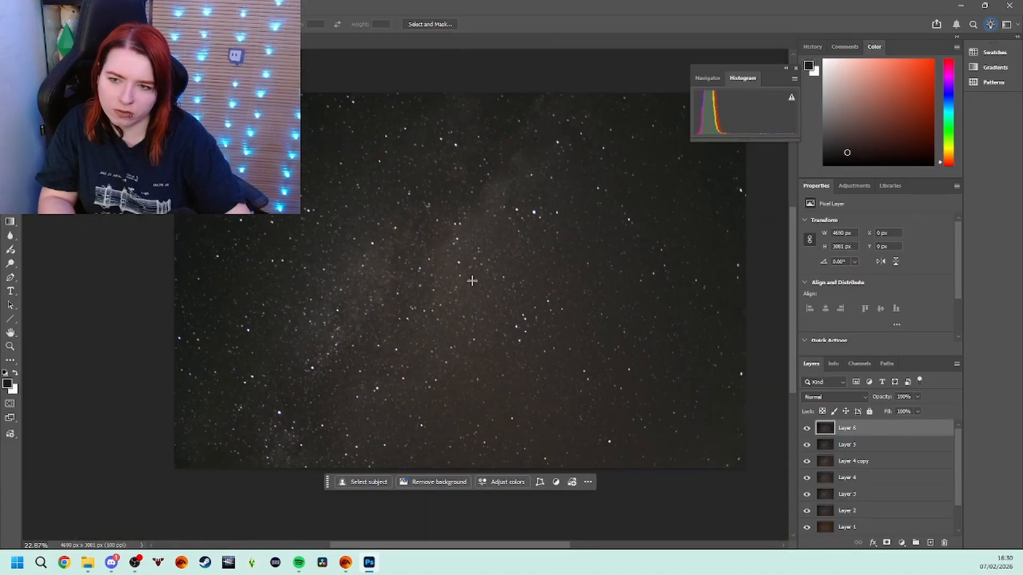
scroll(471, 277, "up", 1)
scroll(472, 359, "up", 1)
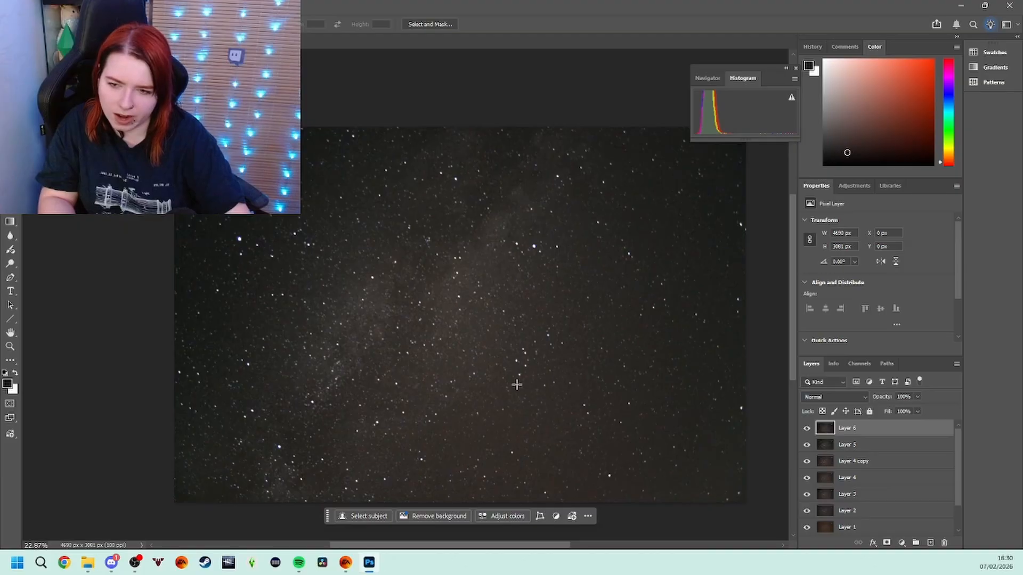
scroll(484, 374, "up", 1)
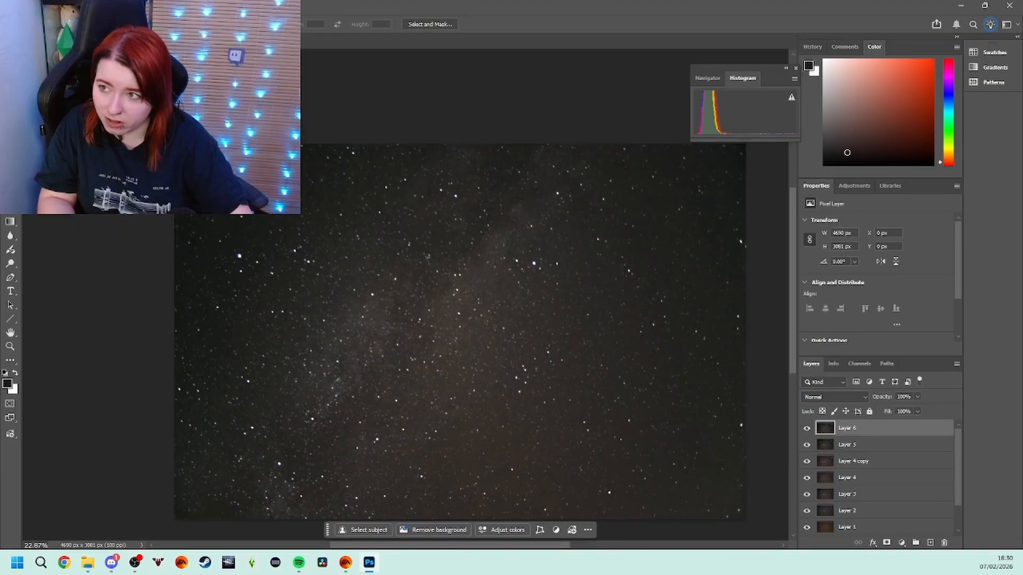
Select the Milky Way's tones on Layer 6 with Color Range, sampling its glowing dust and adjusting the fuzziness.
left_click(102, 6)
mouse_move(82, 6)
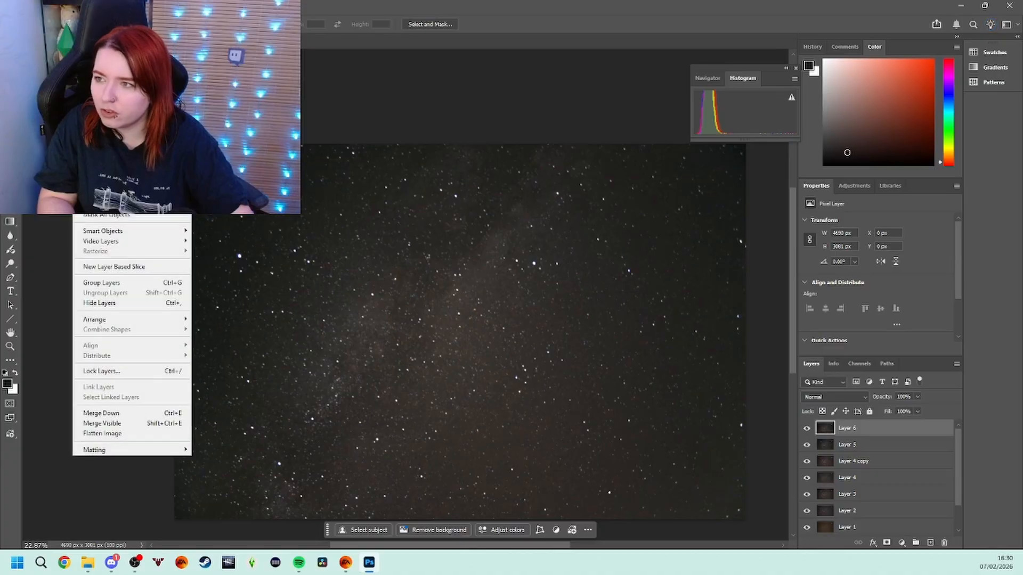
mouse_move(123, 6)
left_click(137, 110)
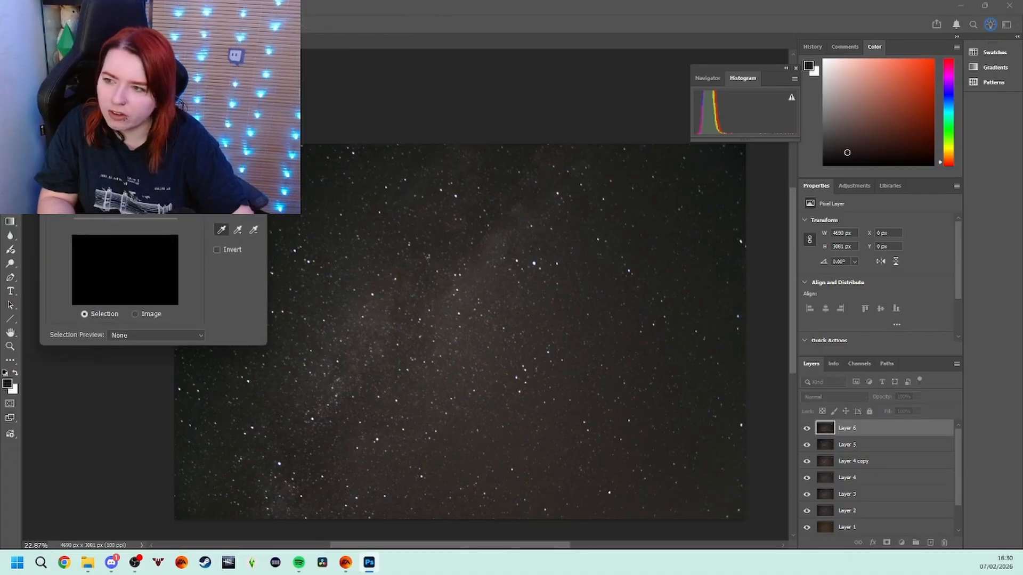
left_click(141, 133)
scroll(123, 235, "up", 3)
left_click(122, 224)
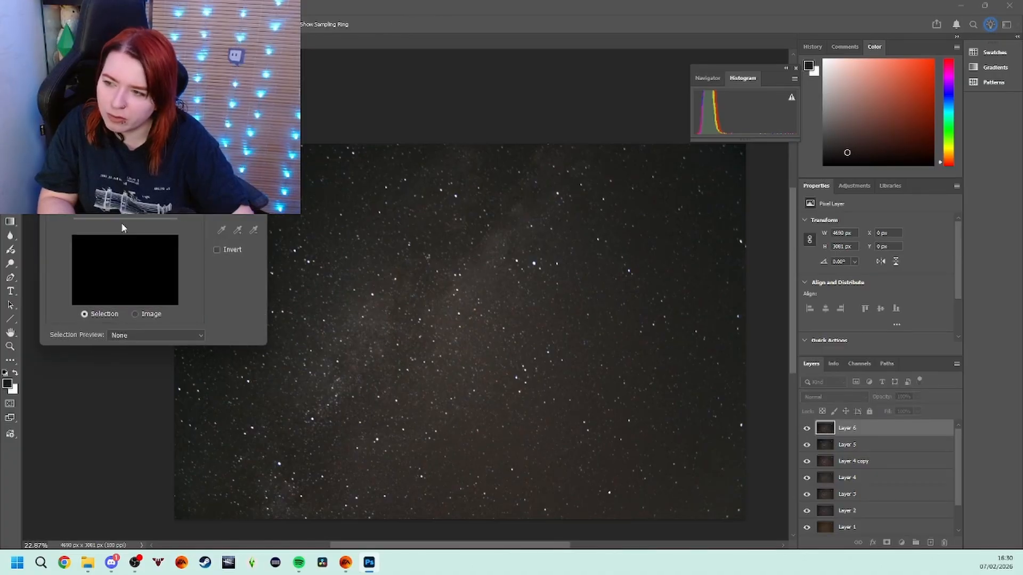
left_click(375, 319)
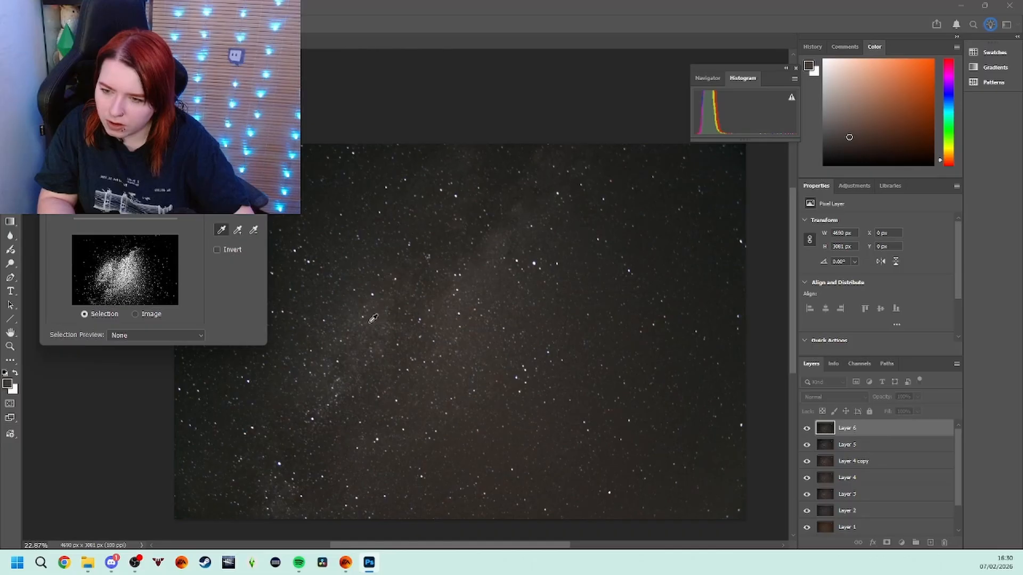
left_click(398, 359)
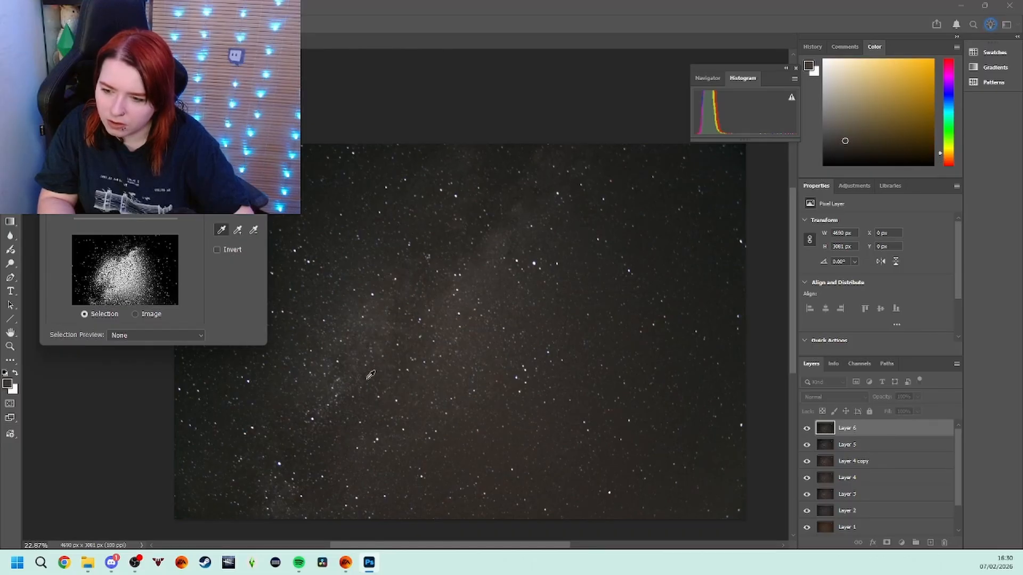
left_click(285, 497)
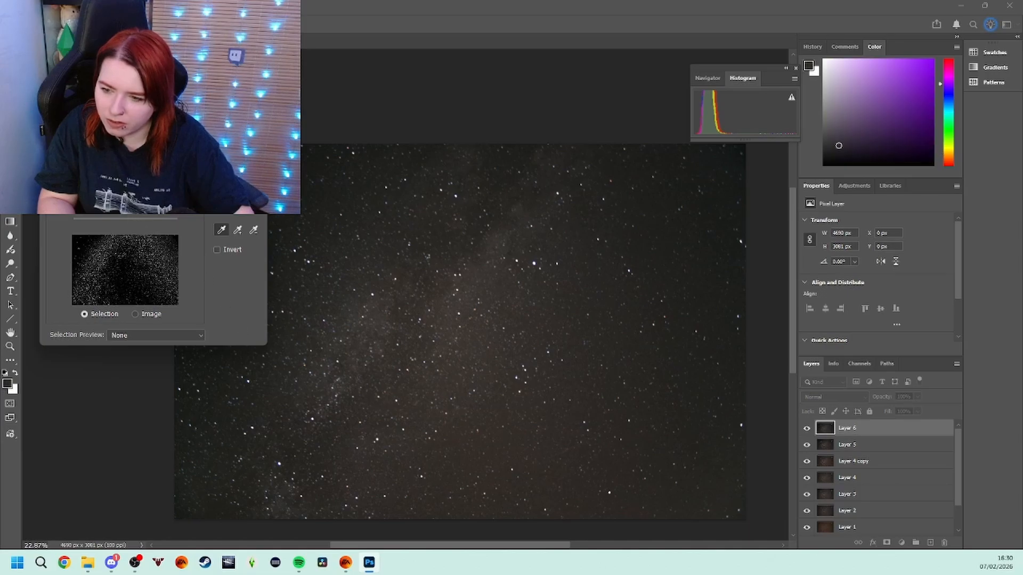
left_click(165, 239)
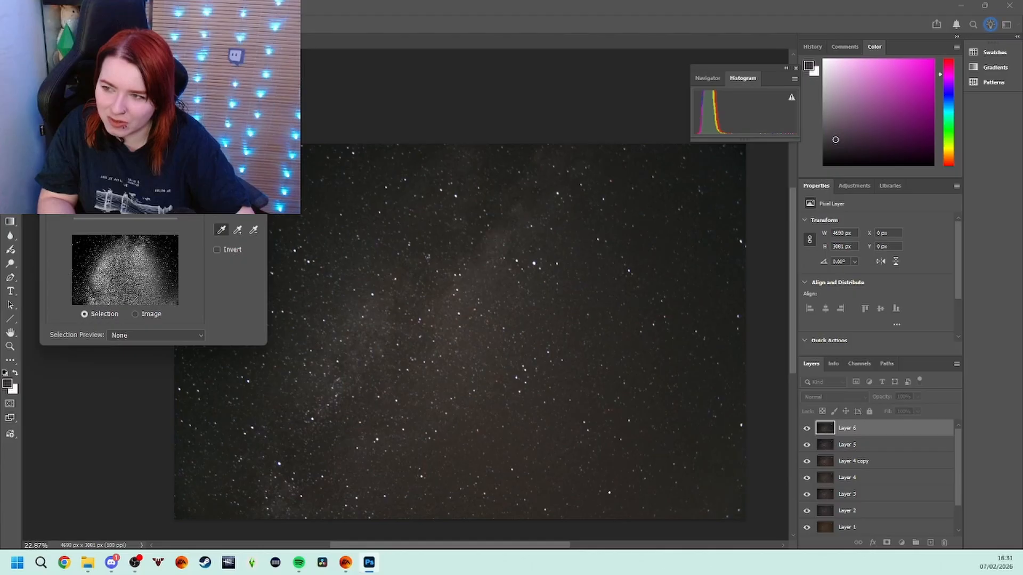
left_click_drag(102, 197, 88, 197)
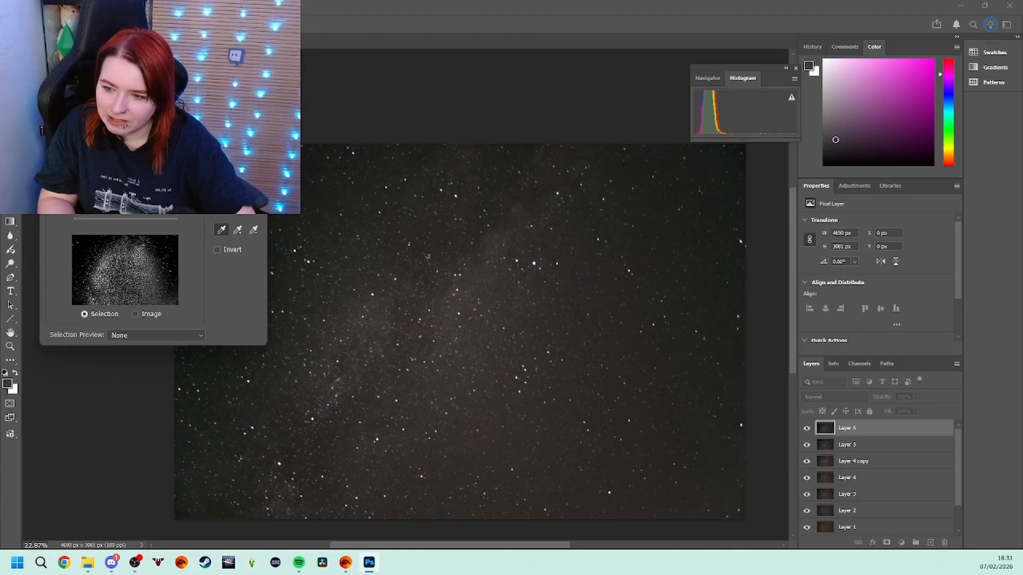
key("Return")
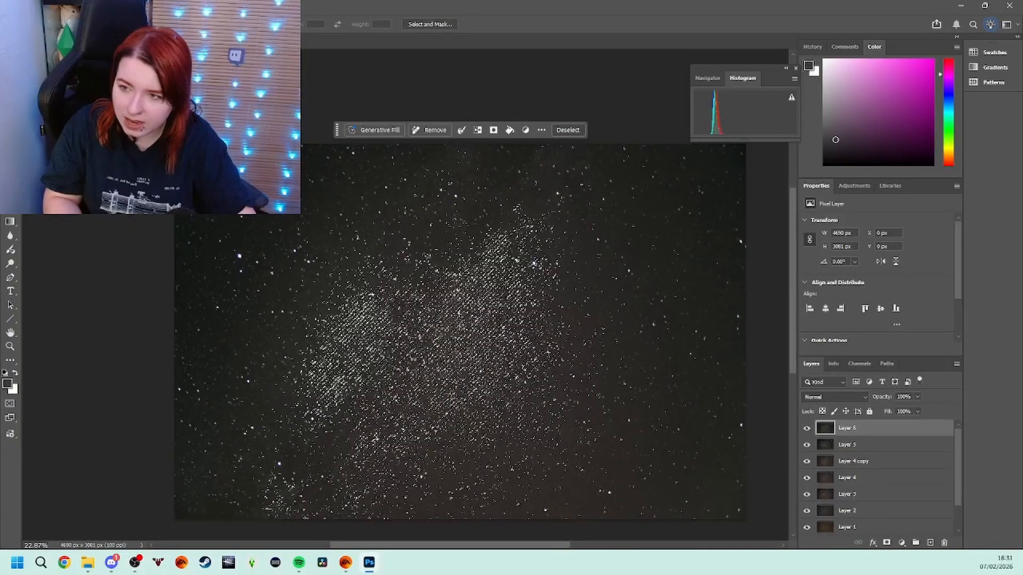
Hide the selection outline over the Milky Way while keeping the selection active.
key("ctrl+h")
left_click(82, 6)
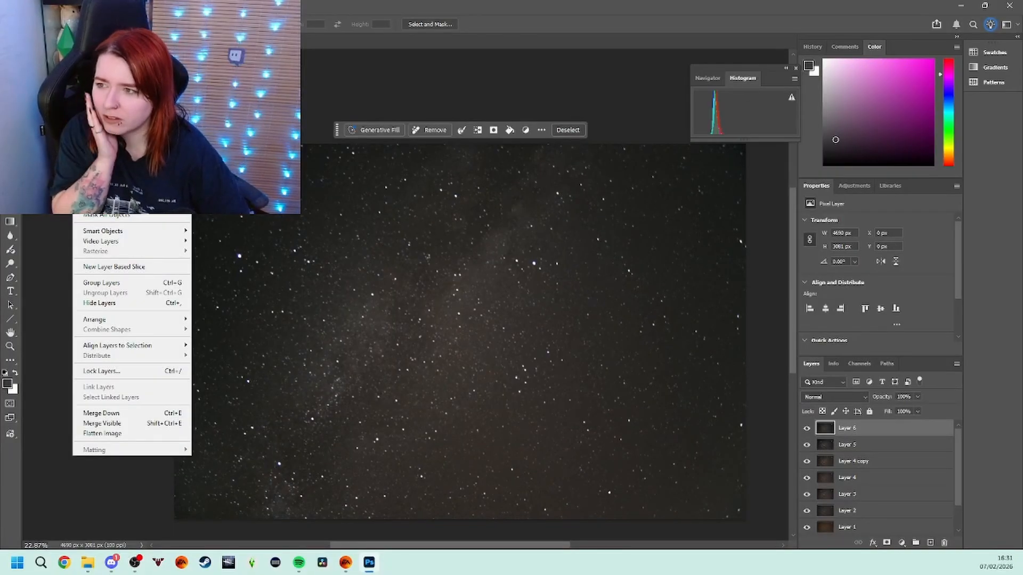
mouse_move(60, 6)
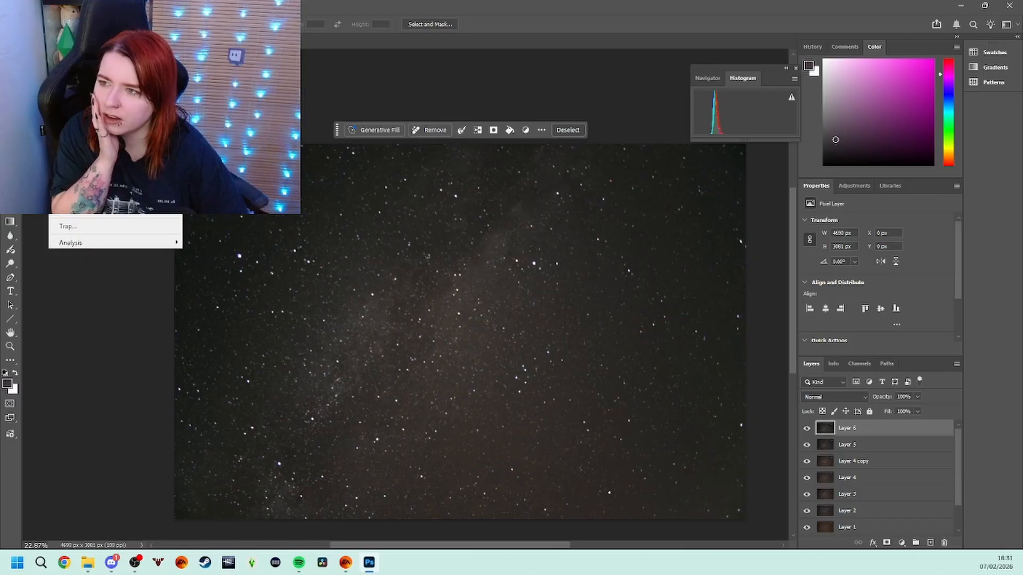
mouse_move(77, 35)
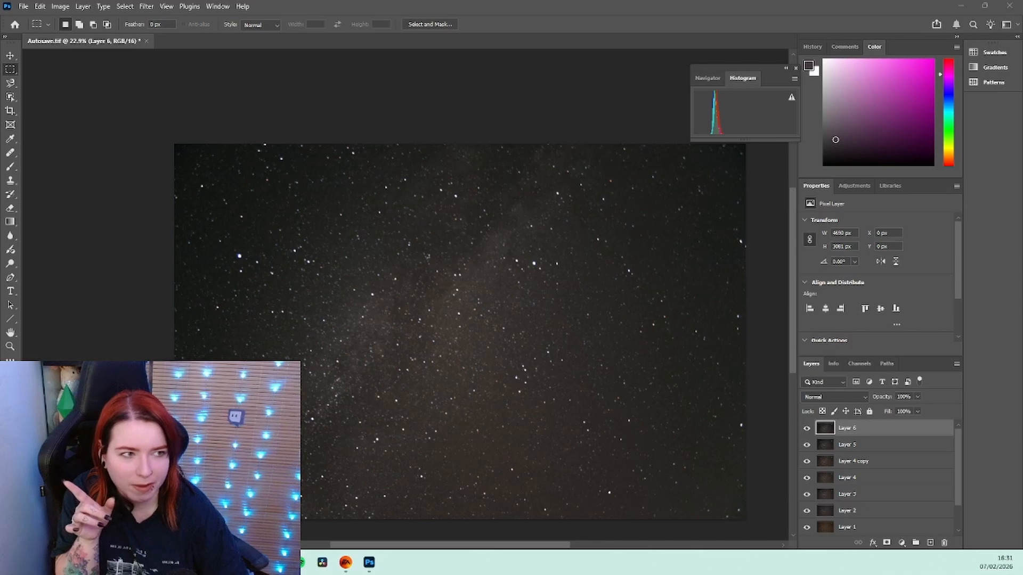
left_click(1017, 144)
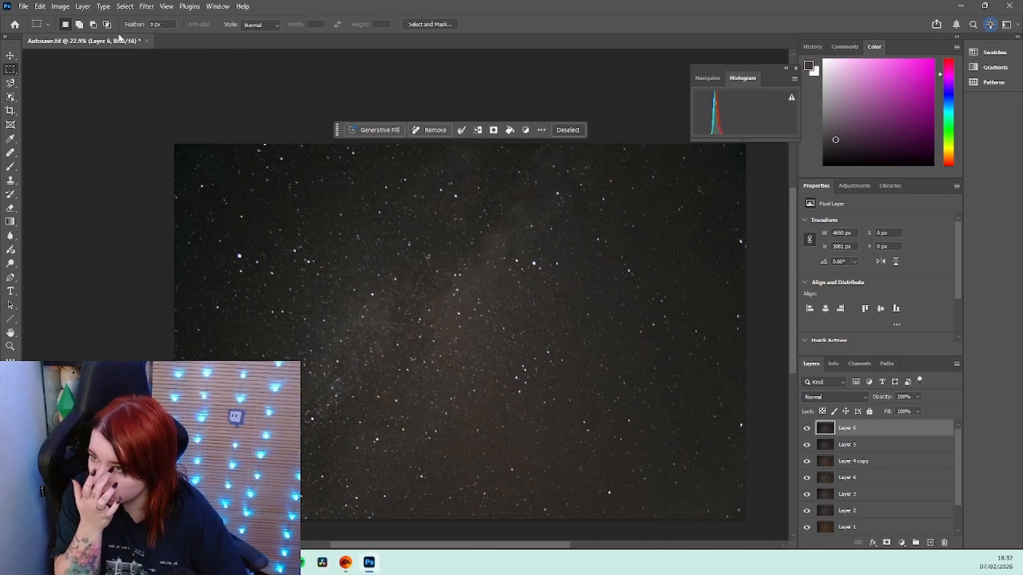
Apply a Vibrance adjustment to the selected Milky Way tones on Layer 6 with vibrance +26 and saturation +45.
left_click(83, 6)
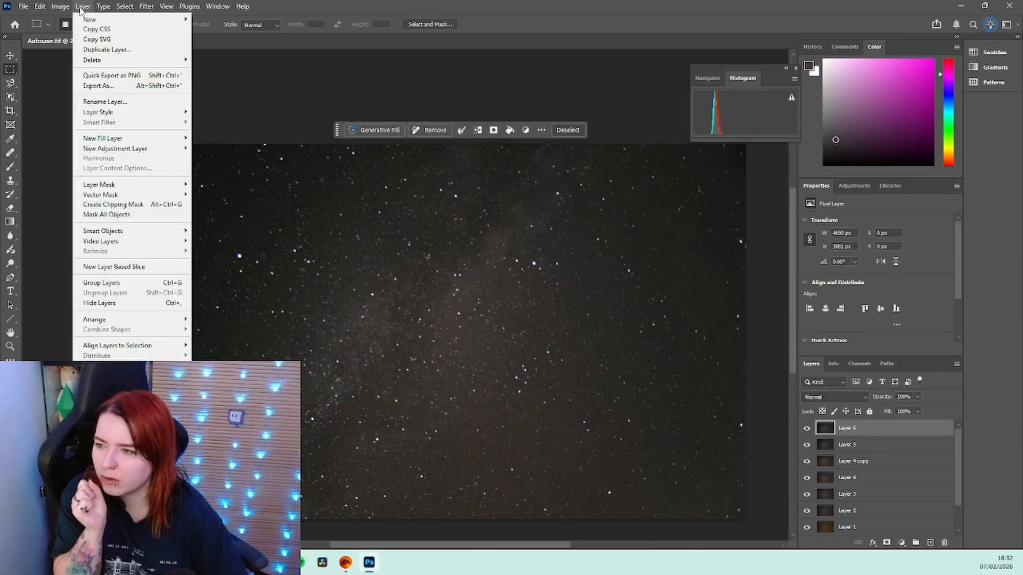
mouse_move(63, 8)
mouse_move(110, 40)
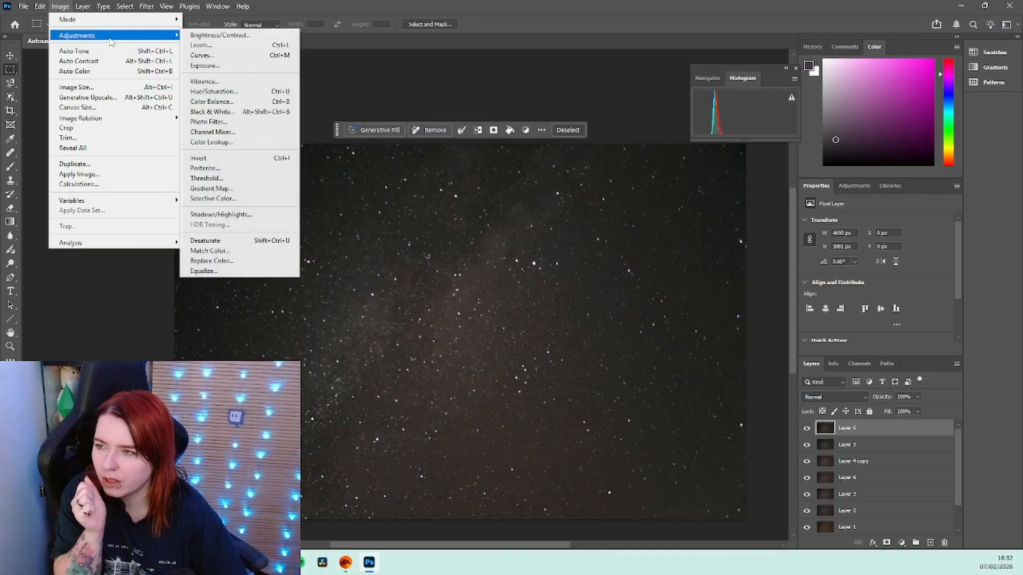
left_click(199, 46)
left_click_drag(599, 99, 522, 65)
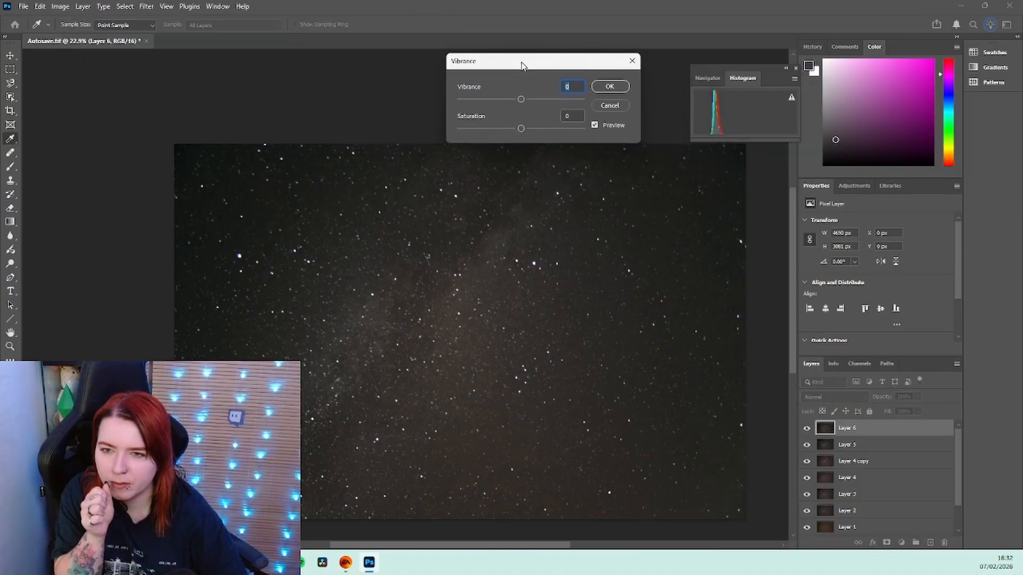
left_click_drag(522, 103, 589, 133)
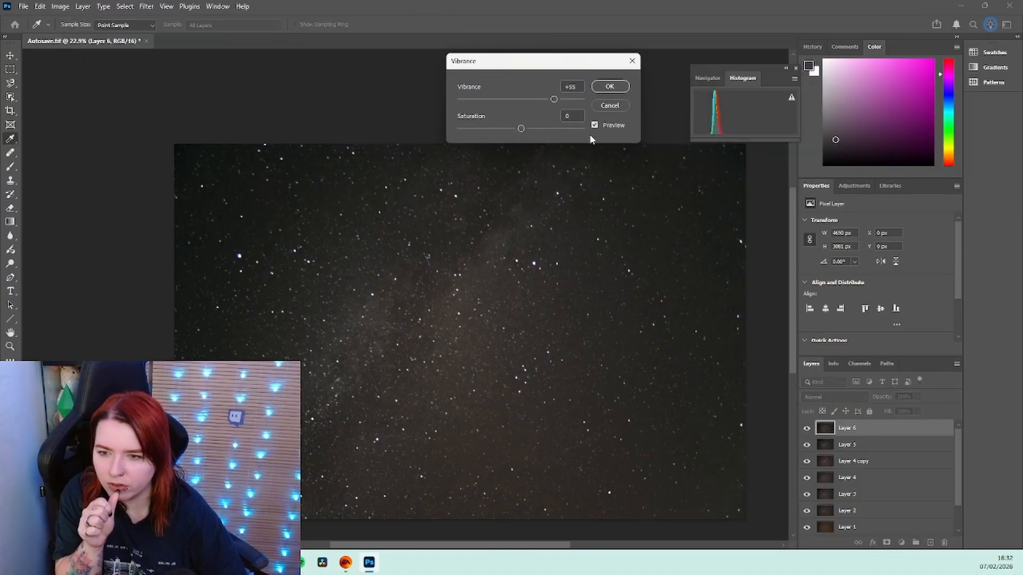
left_click(594, 127)
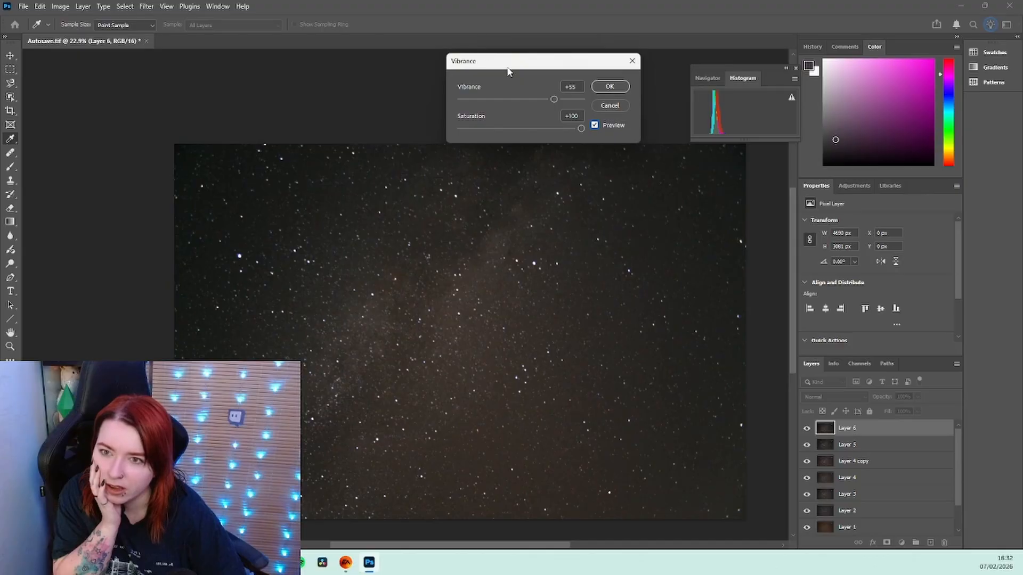
left_click_drag(508, 71, 401, 57)
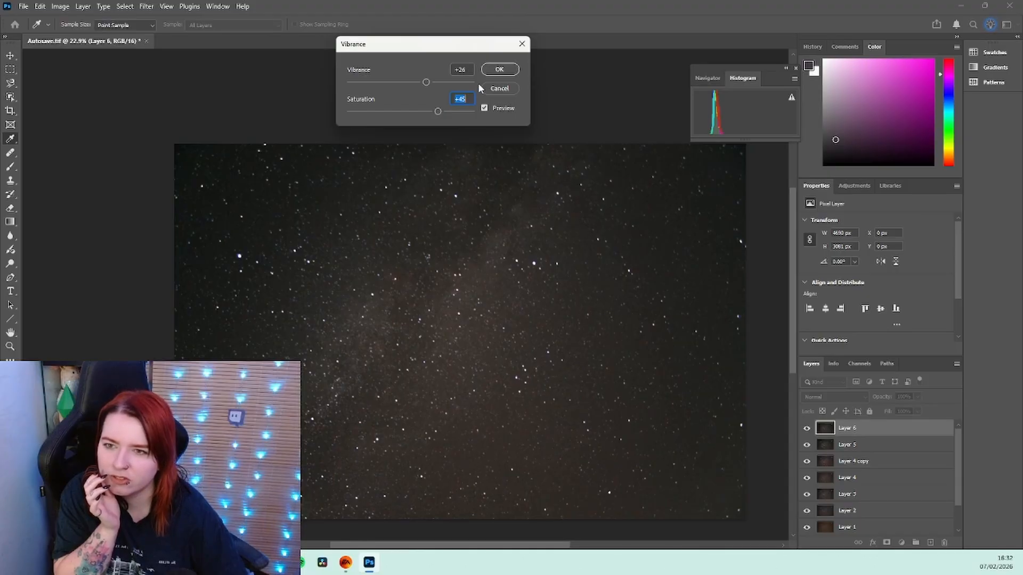
left_click(484, 108)
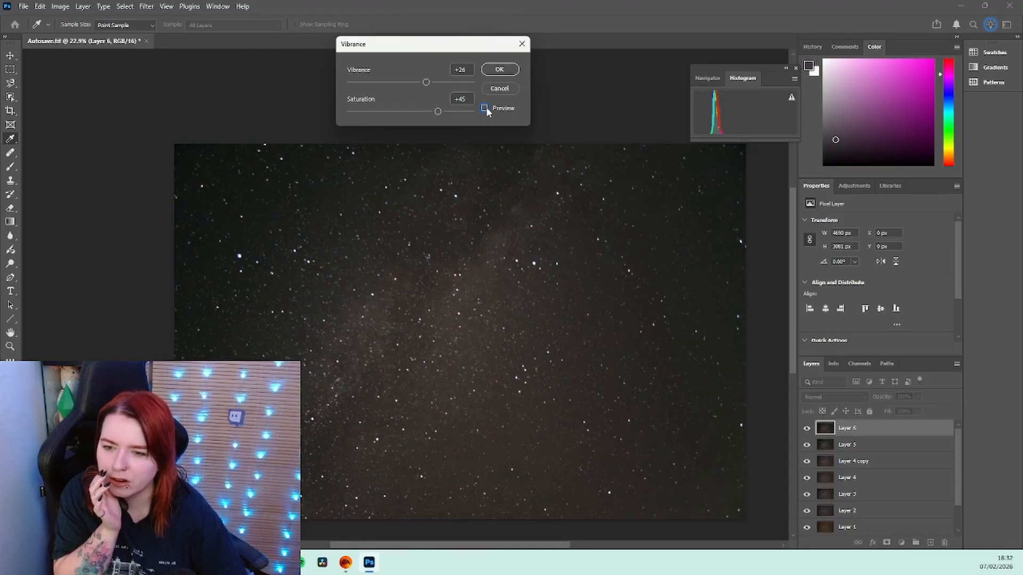
left_click(512, 69)
Add a diagonal Camera Raw linear gradient mask over the lower-right sky and set its exposure to +0.05.
left_click(124, 6)
mouse_move(147, 6)
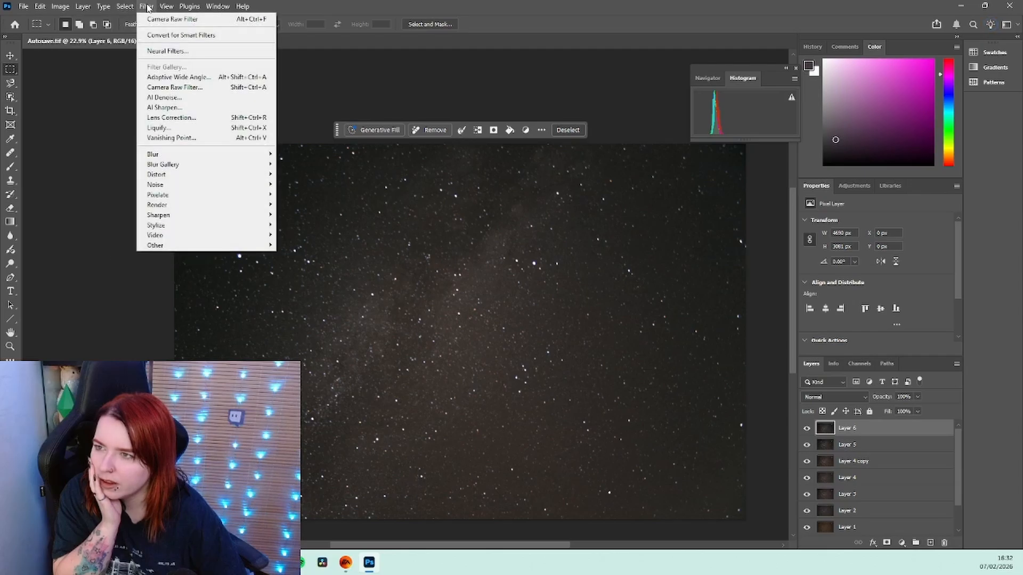
left_click(174, 87)
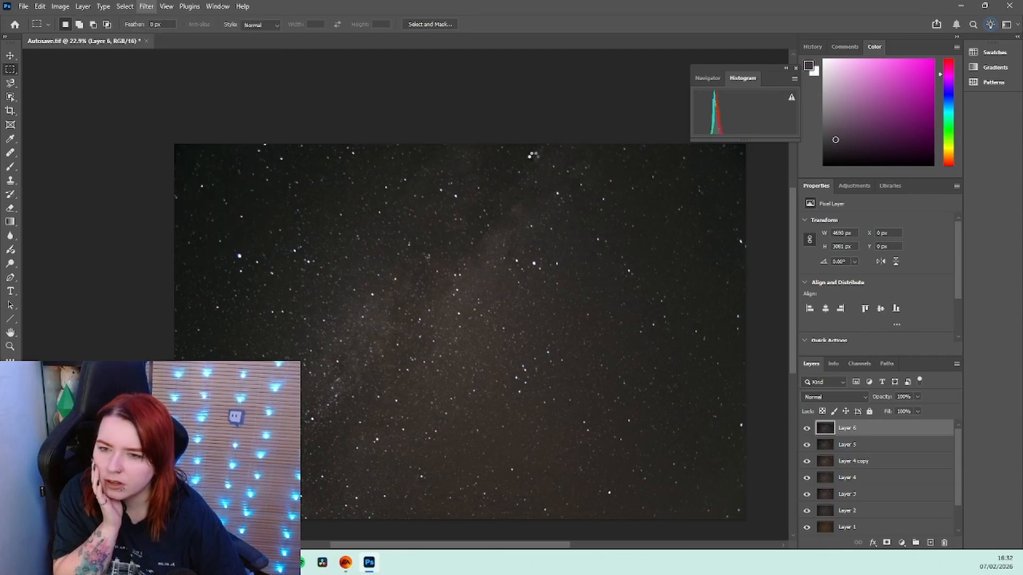
key("g")
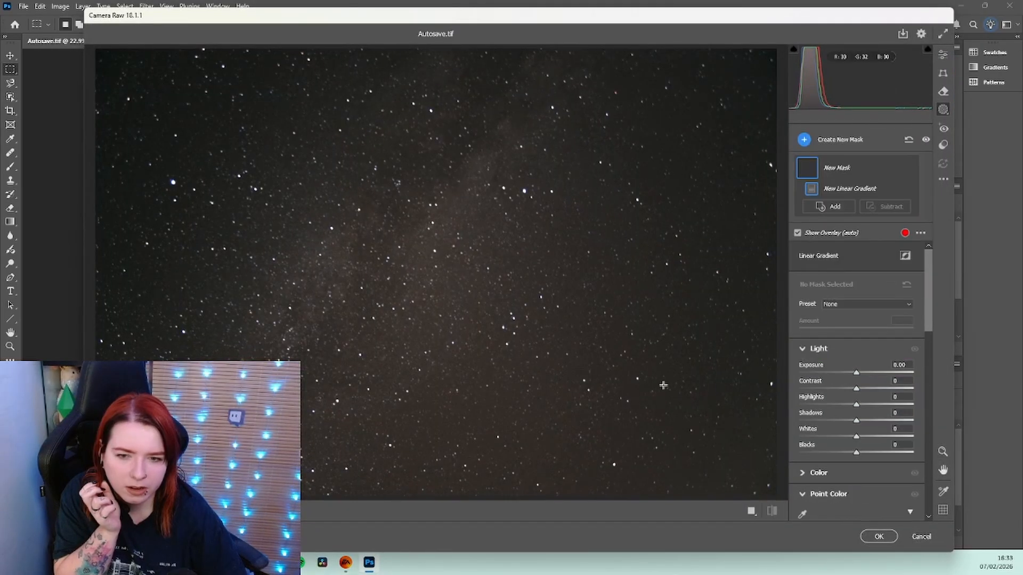
left_click_drag(762, 486, 507, 271)
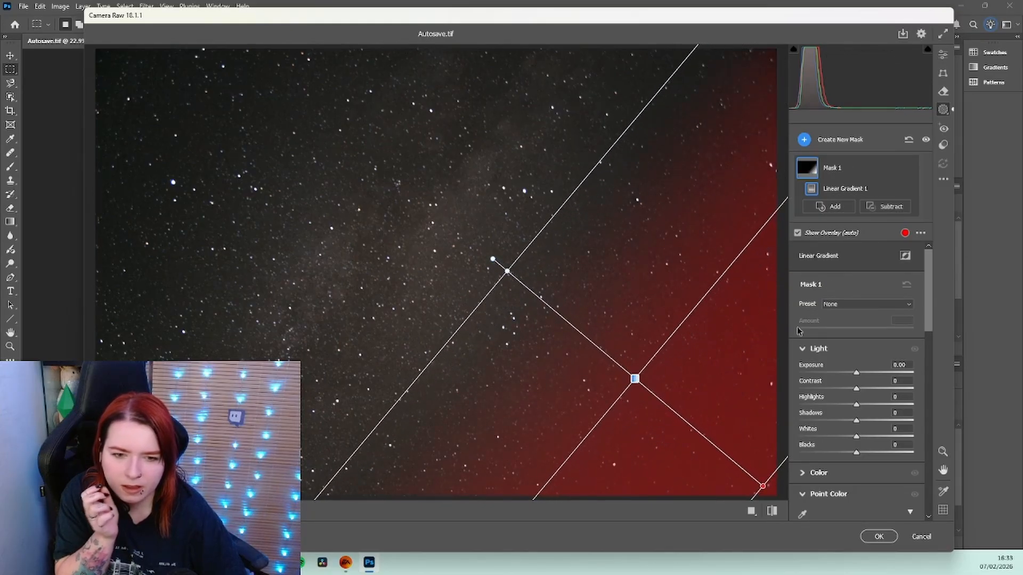
left_click(856, 373)
left_click_drag(855, 374, 857, 373)
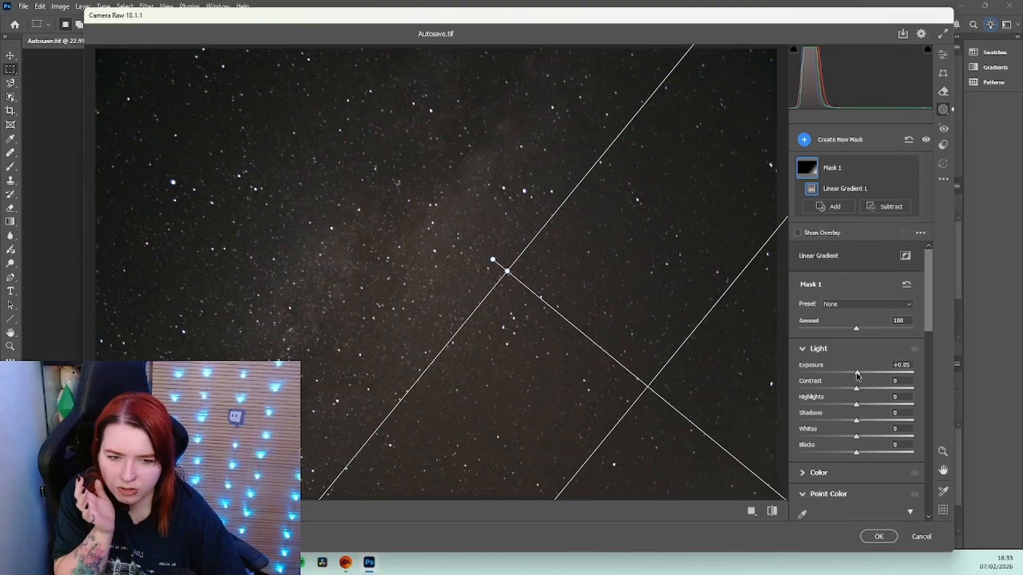
left_click(797, 233)
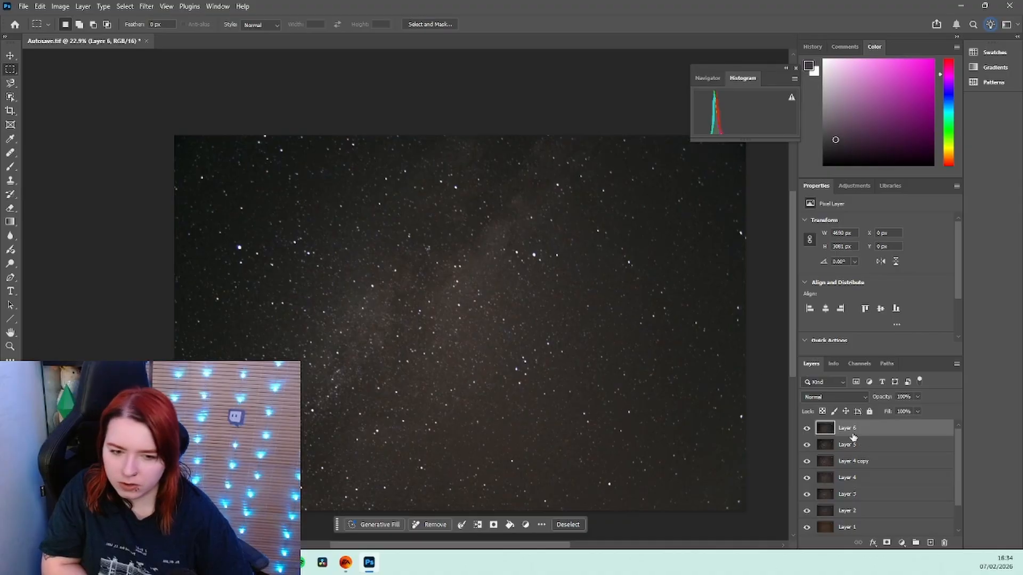
Stamp the visible layers into a new layer and dodge the Milky Way's midtones with a 464 px brush at 13% exposure.
key("ctrl+alt+shift+e")
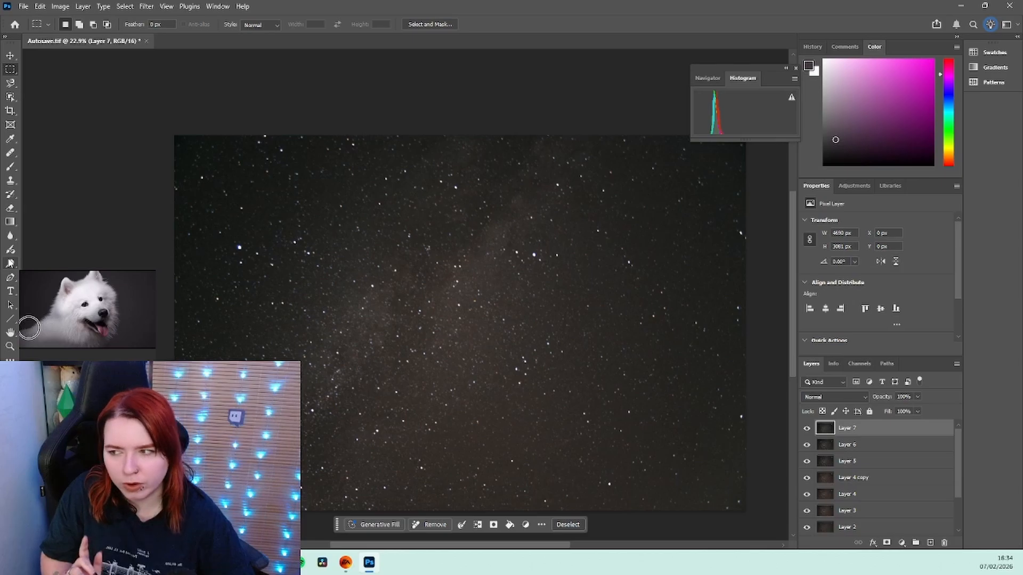
left_click(10, 263)
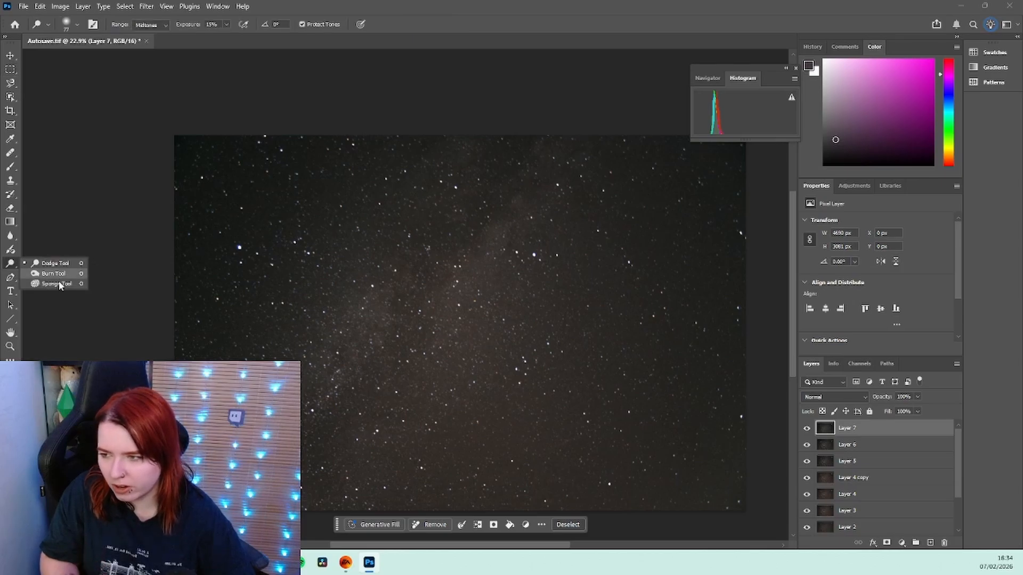
left_click(78, 266)
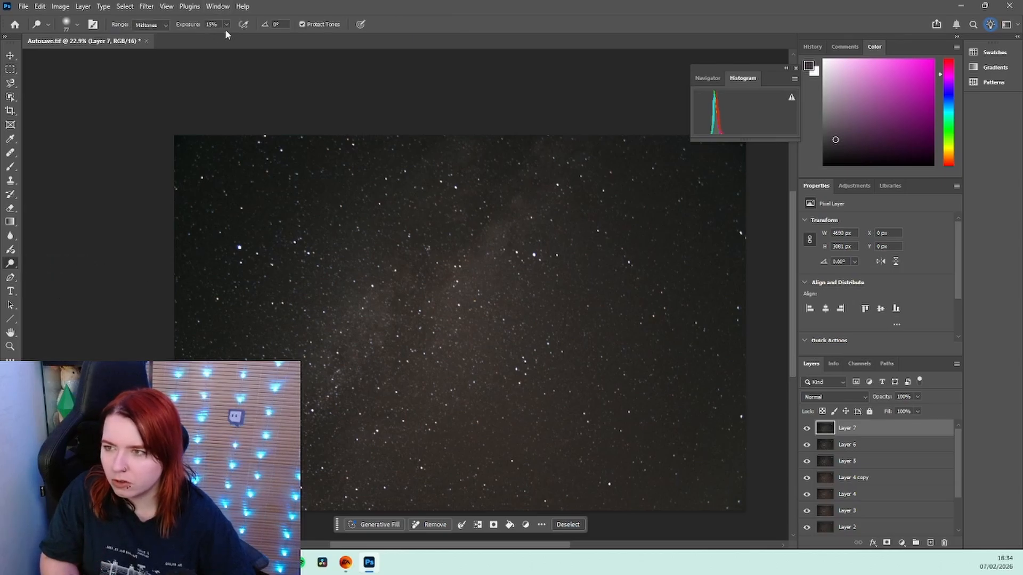
left_click(78, 24)
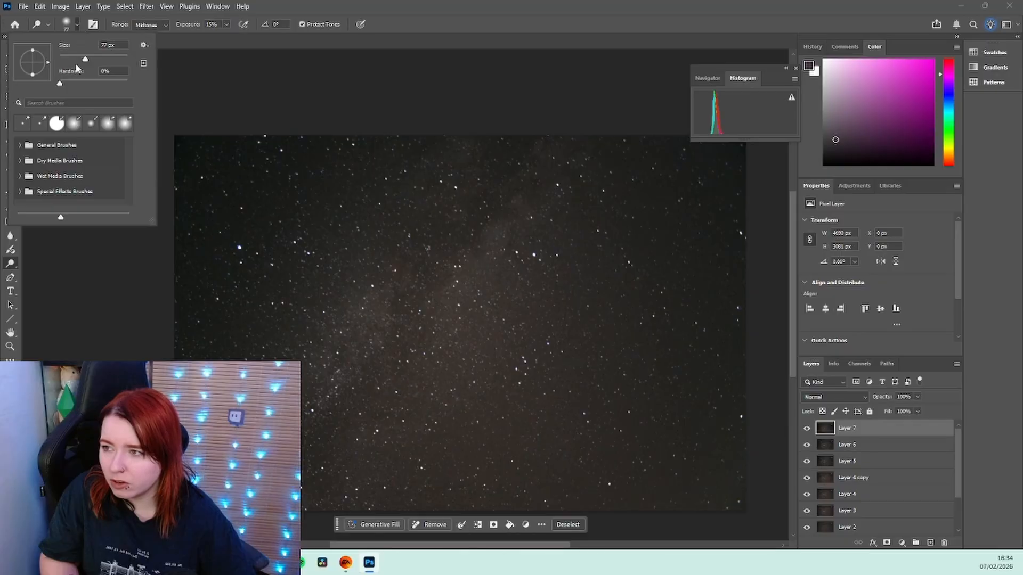
left_click_drag(85, 59, 114, 59)
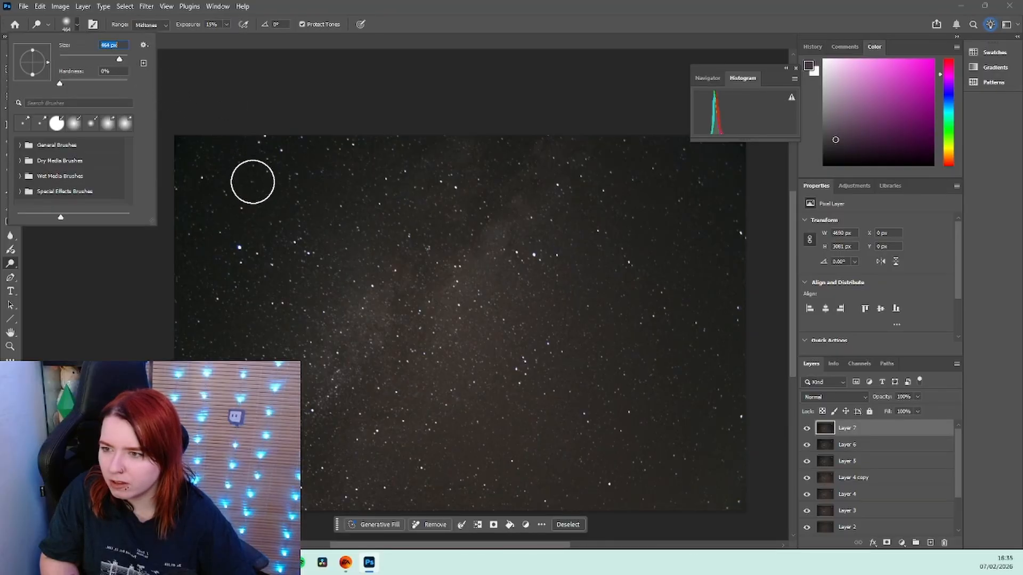
left_click(76, 27)
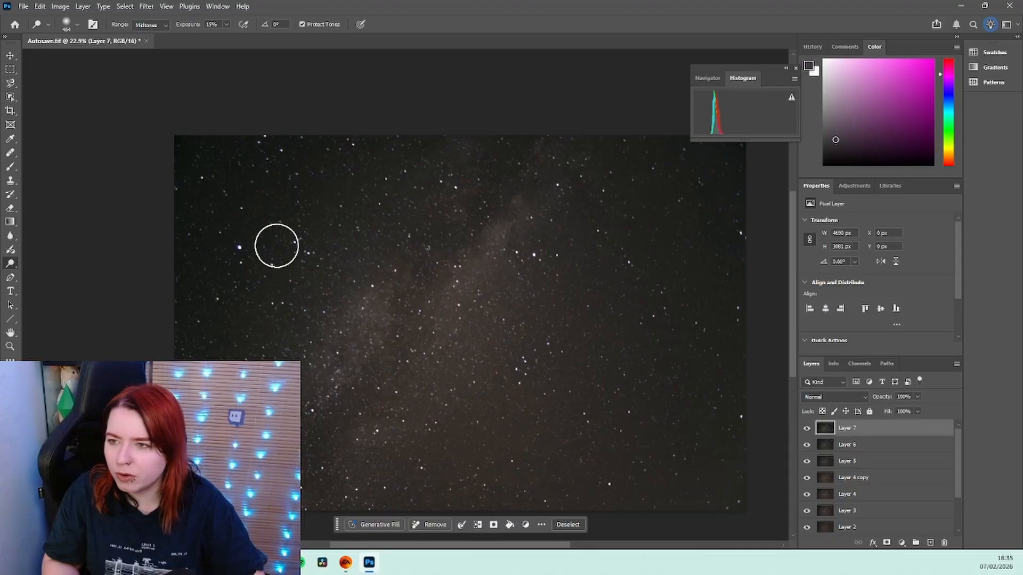
Burn the midtones of the Milky Way's dark lanes on Layer 8 with a 401 px brush, setting the exposure to 19%.
right_click(10, 263)
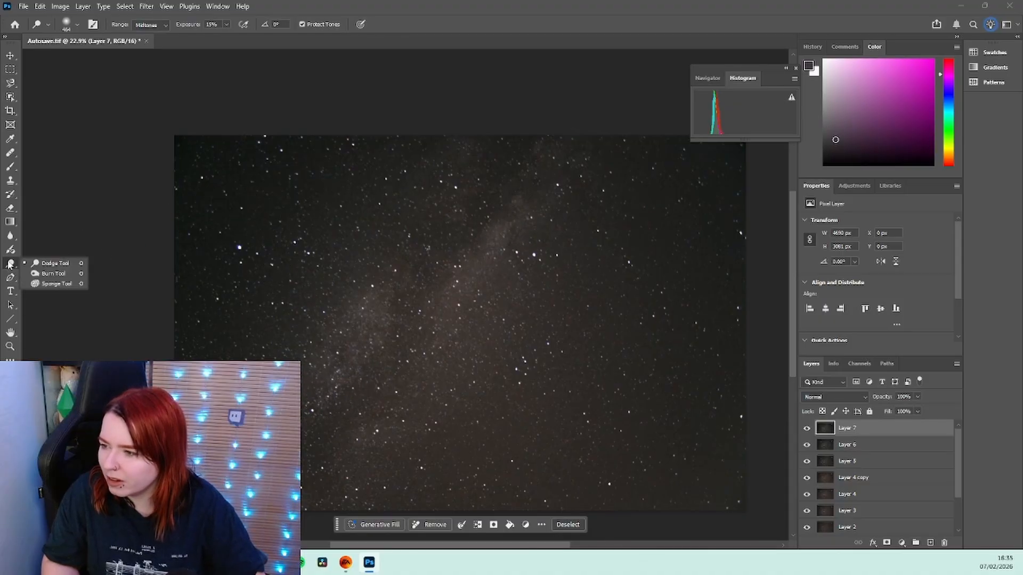
left_click(47, 274)
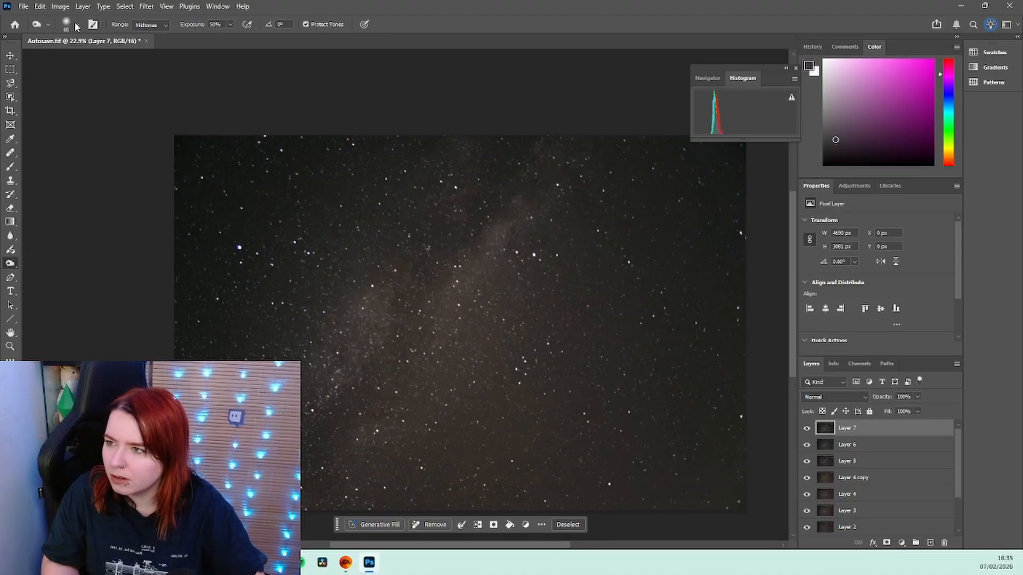
left_click(215, 24)
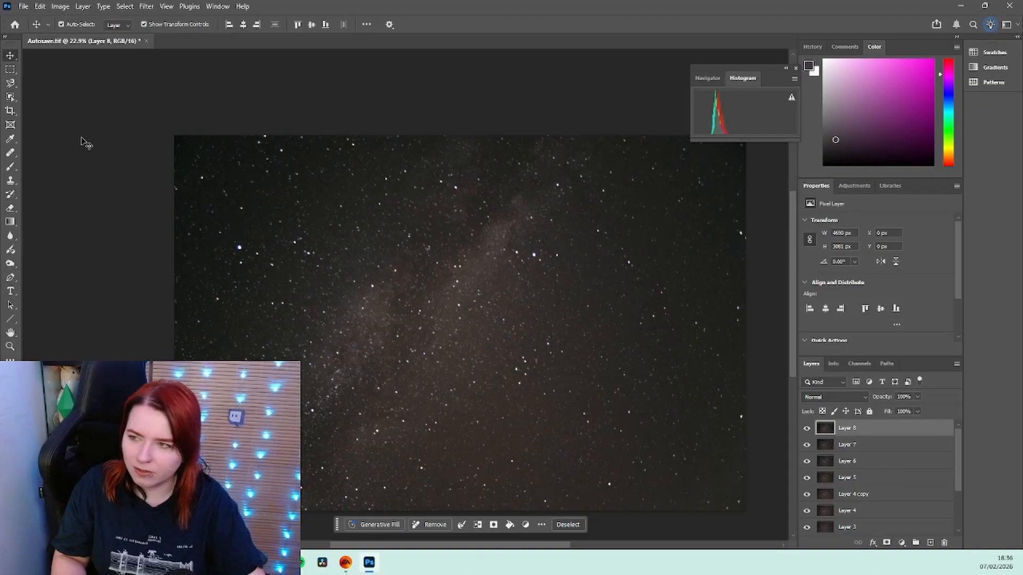
left_click(10, 264)
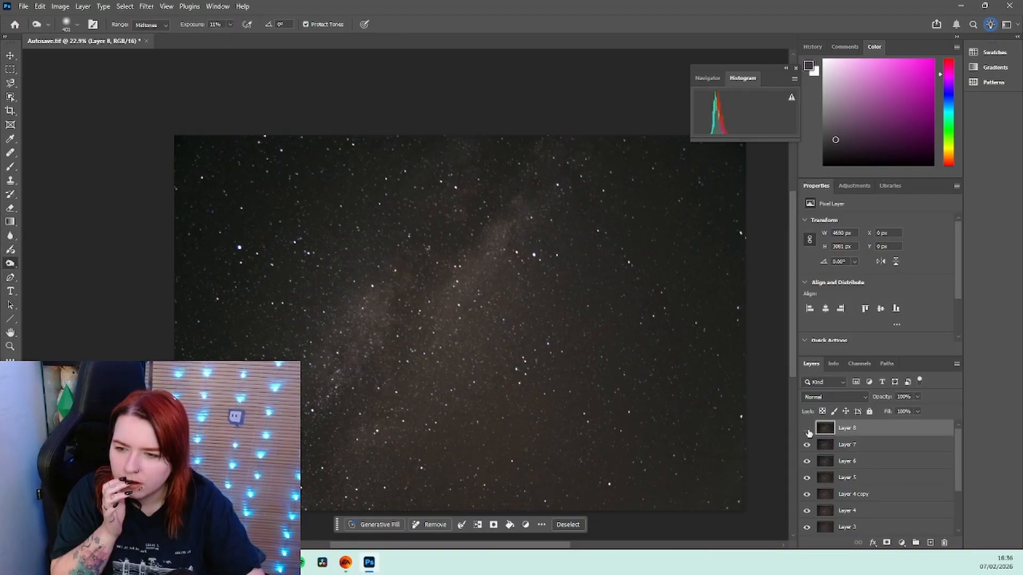
left_click(230, 25)
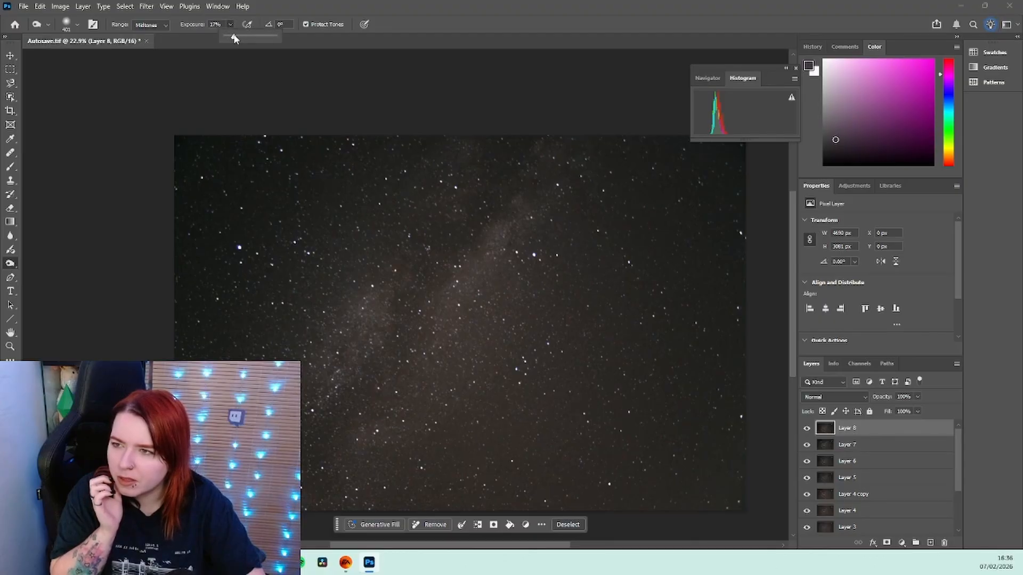
left_click(233, 23)
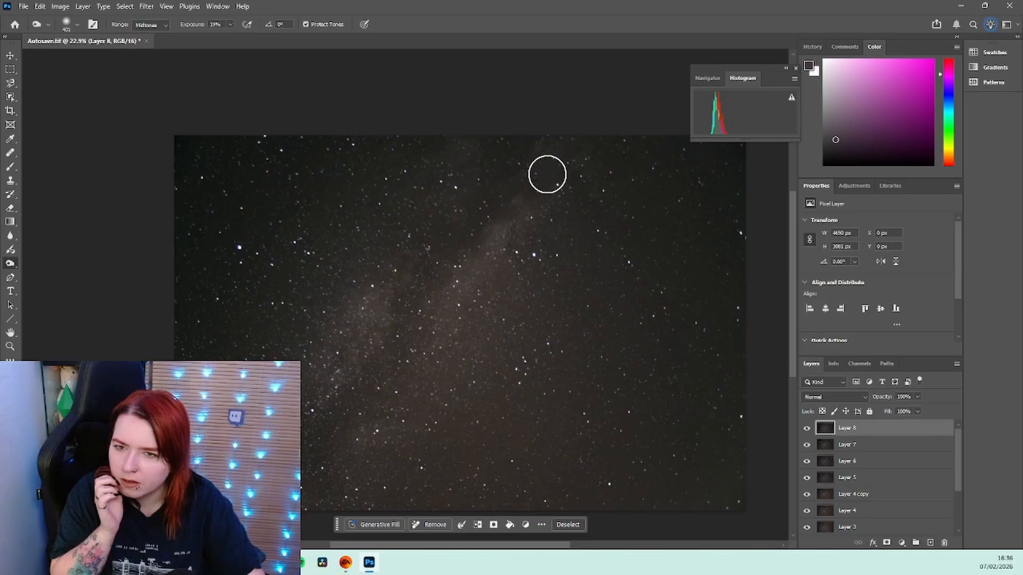
left_click(808, 428)
left_click(808, 429)
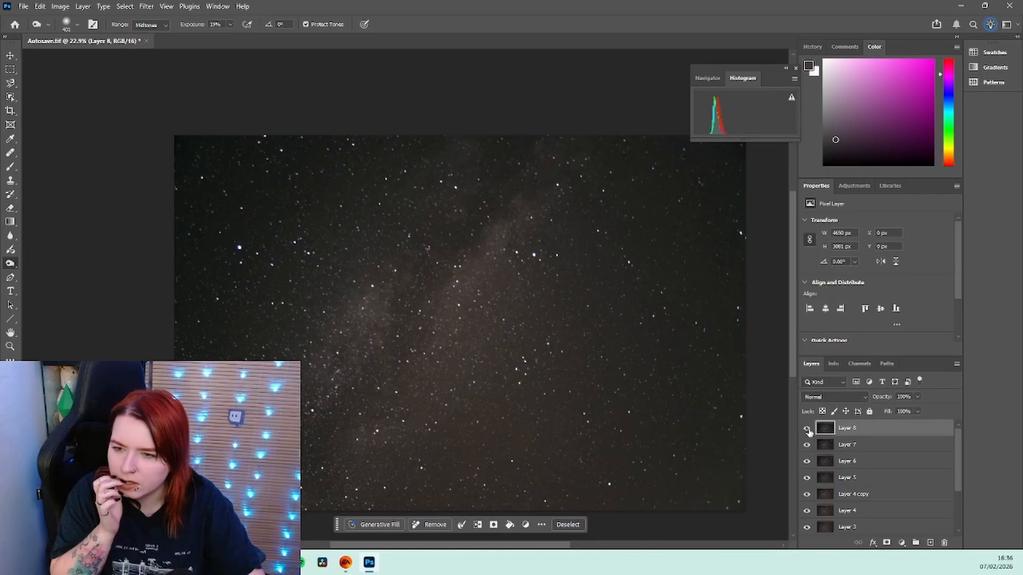
Set the Burn tool's range to Shadows and darken the dust lanes along the Milky Way at 19% exposure.
left_click(151, 25)
left_click(147, 33)
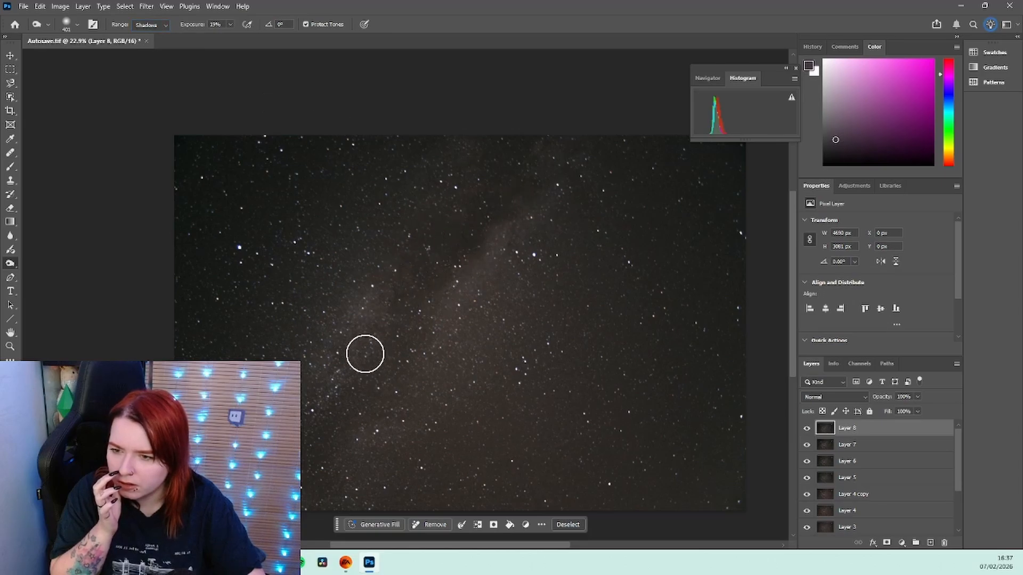
Compare the sky with and without Layer 8 to judge the burned dust lanes.
left_click(807, 428)
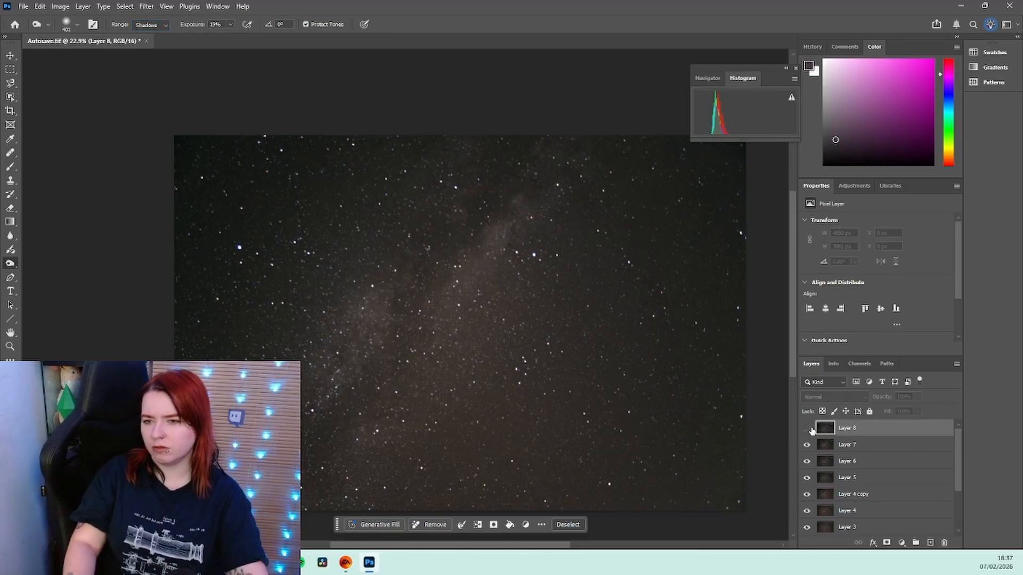
left_click(807, 428)
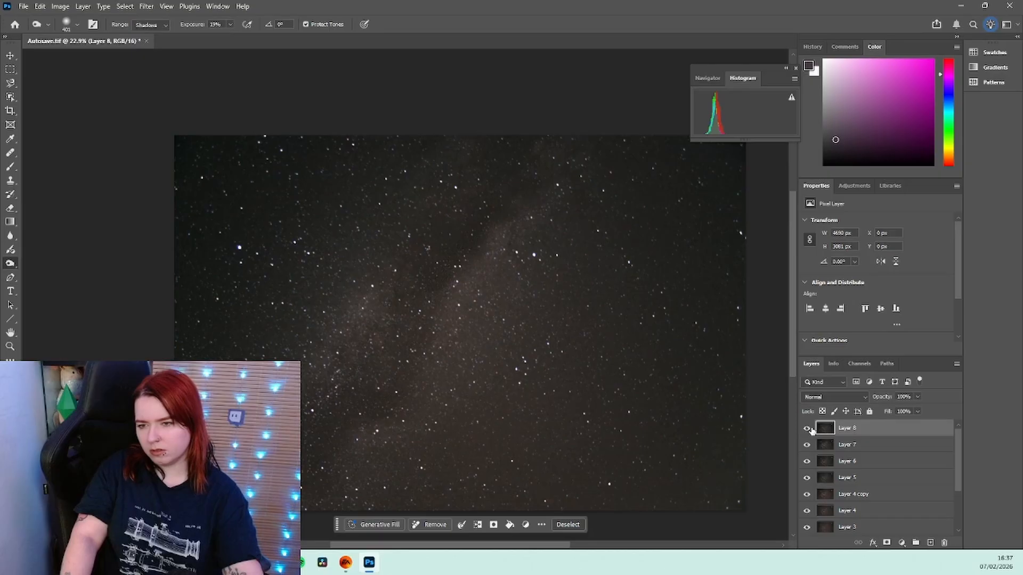
left_click(807, 429)
left_click(808, 429)
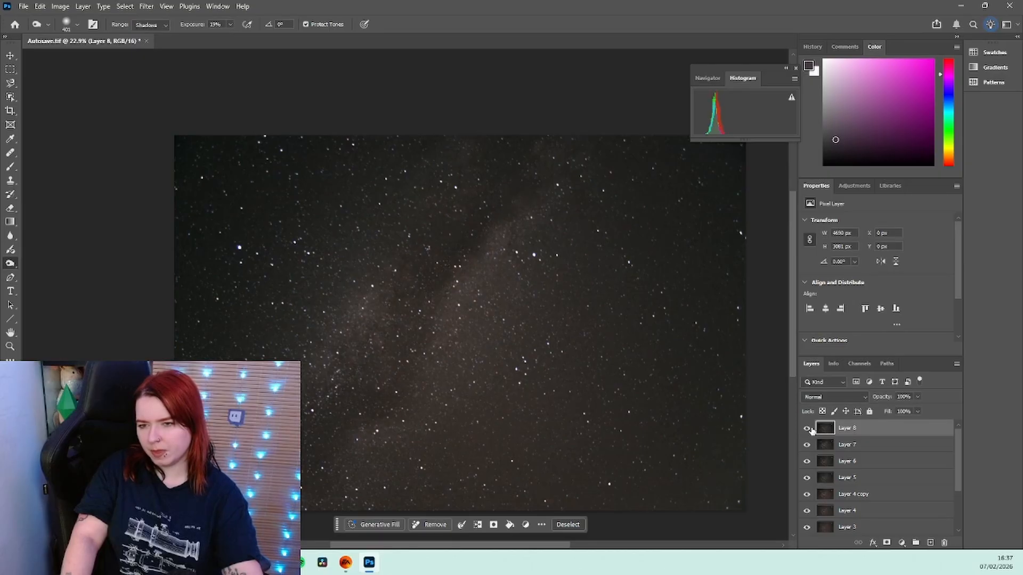
left_click(808, 428)
left_click(809, 429)
left_click(808, 428)
left_click(808, 428)
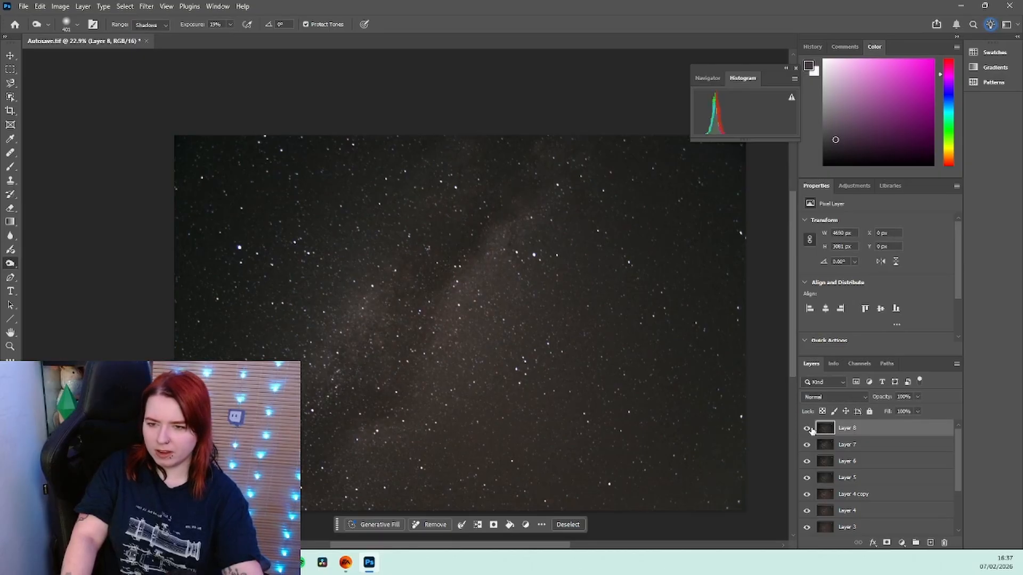
Lower the Burn exposure to 10%, darken the shadows of the Milky Way's dust lanes on Layer 8, and compare with the layer hidden.
left_click_drag(230, 24, 226, 39)
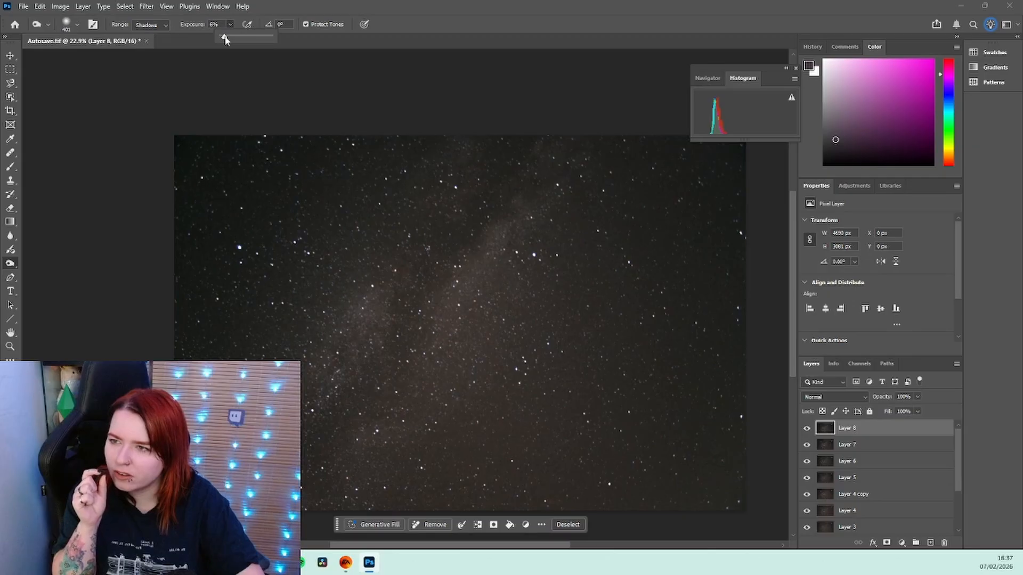
left_click(230, 26)
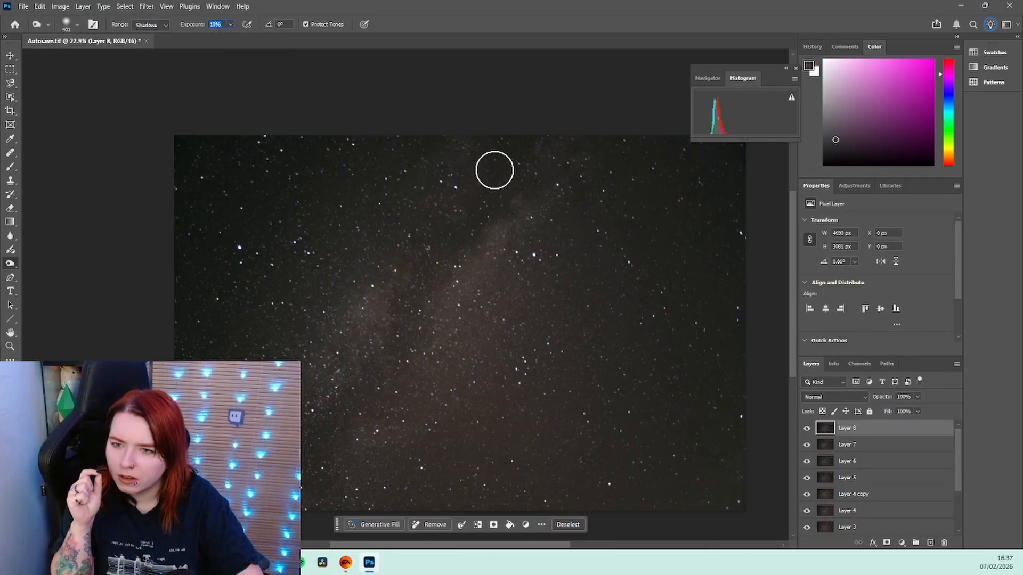
left_click_drag(477, 164, 462, 166)
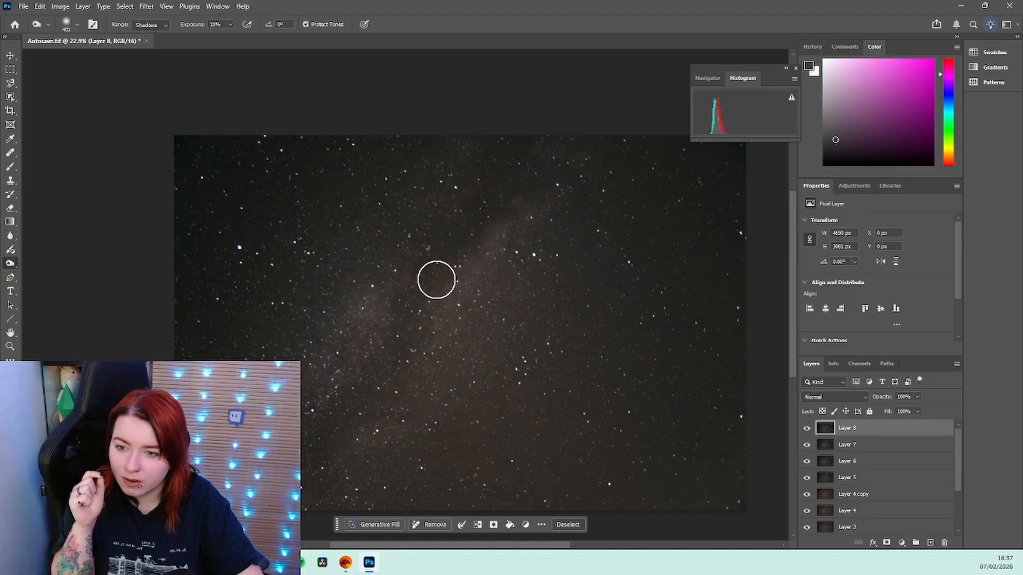
left_click(806, 429)
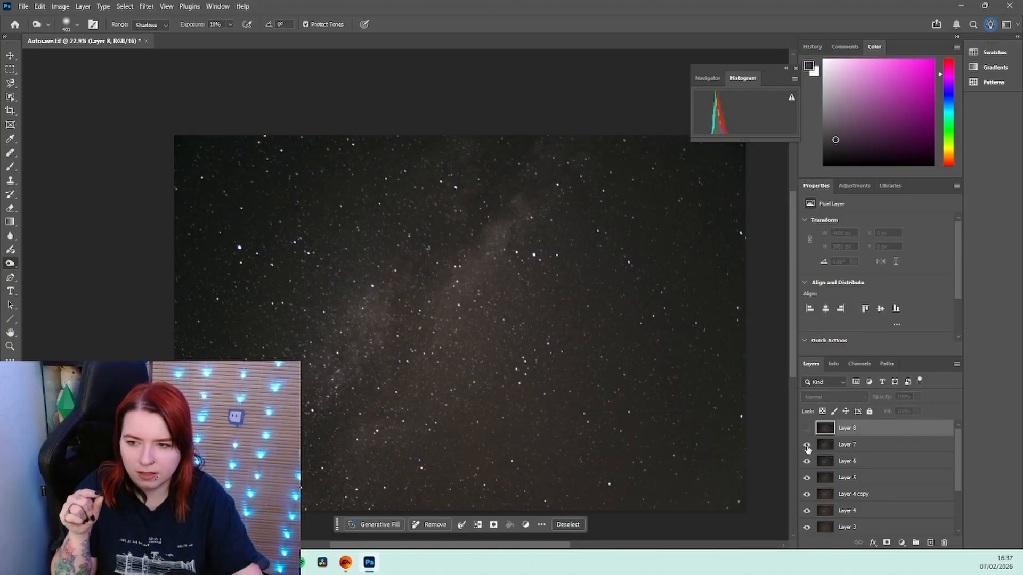
Compare the sky with Layers 7 and 8 shown and hidden to judge the burned dust lanes.
left_click(807, 445)
left_click(806, 427)
left_click(806, 444)
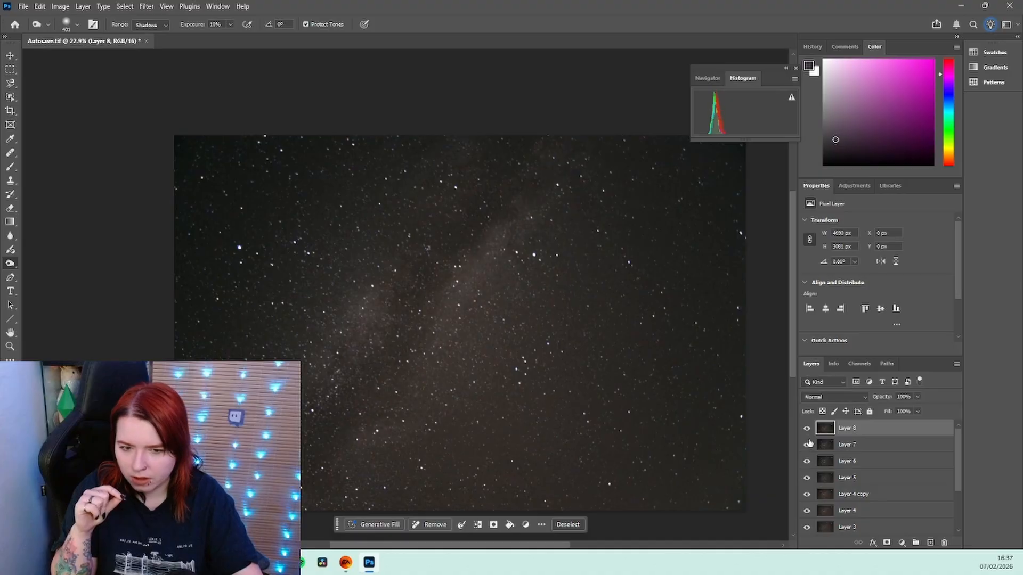
Make Layer 7 the active layer and switch from the Burn tool to the Dodge tool.
left_click(879, 445)
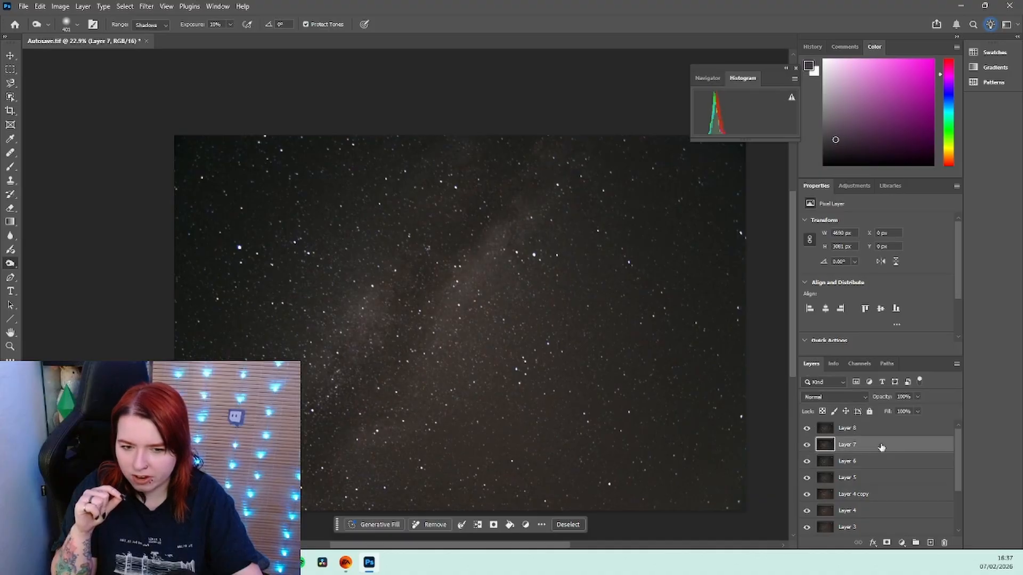
right_click(16, 267)
left_click(45, 262)
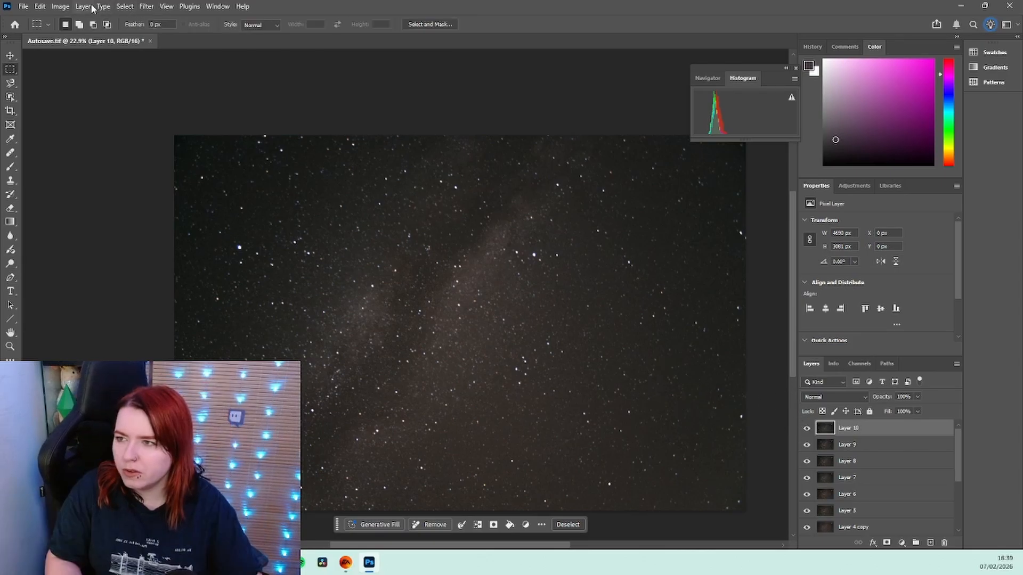
Select the highlights of Layer 10 with Color Range at 20% fuzziness and a range of 73.
left_click(92, 7)
mouse_move(99, 7)
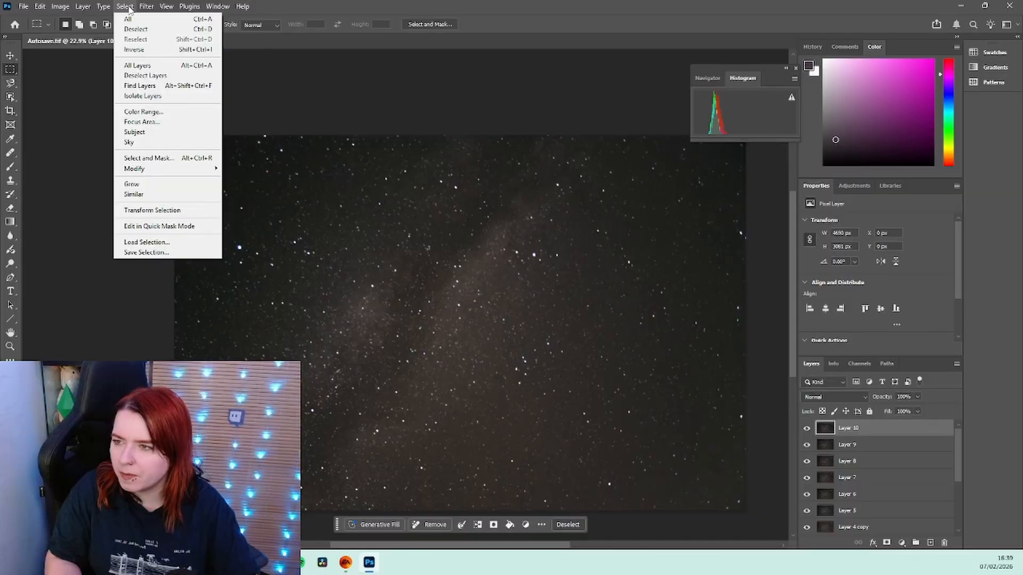
left_click(143, 112)
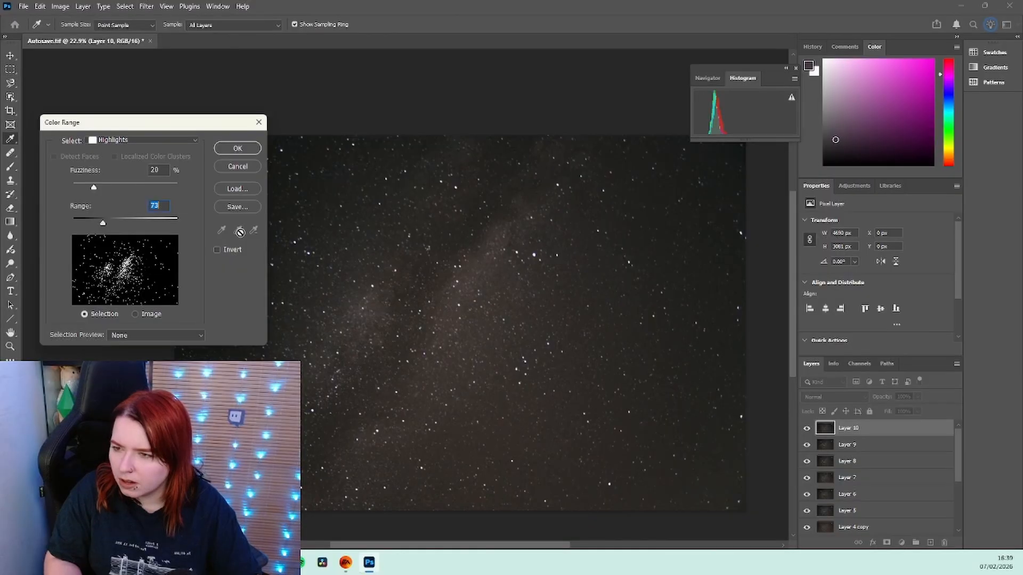
left_click(237, 149)
Expand the highlight selection of the stars by 4 pixels.
left_click(125, 6)
mouse_move(178, 170)
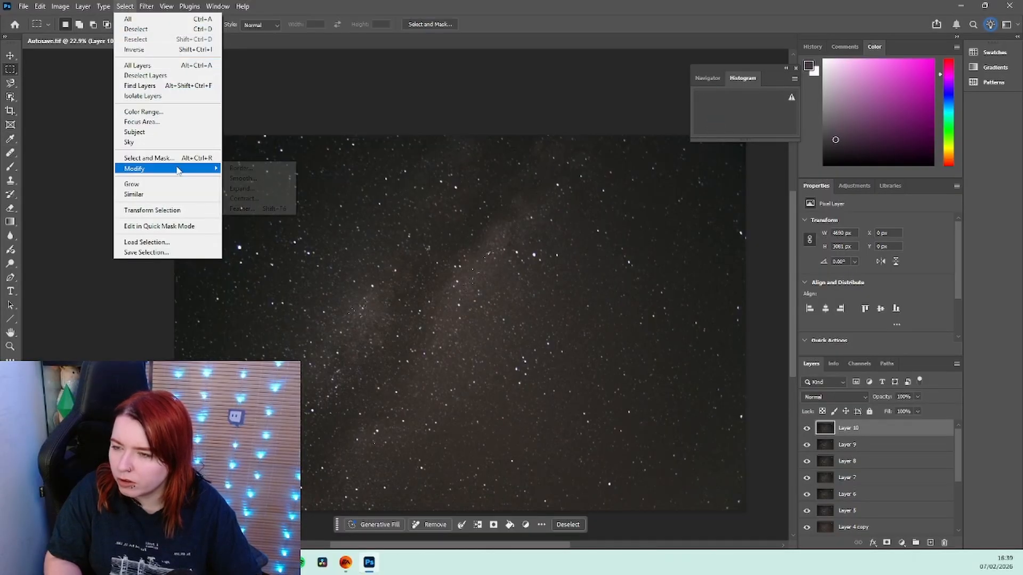
left_click(258, 188)
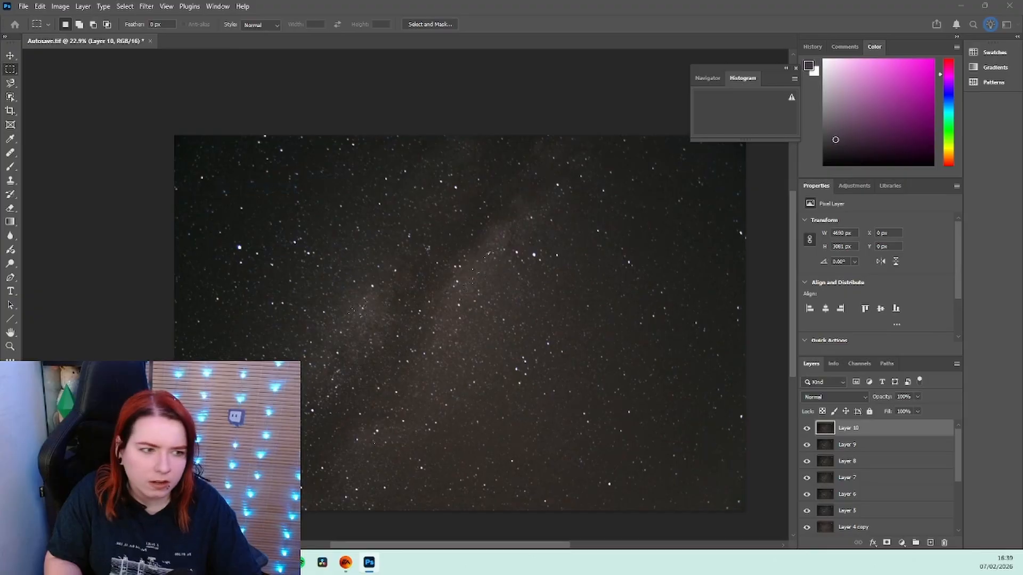
left_click_drag(297, 167, 103, 155)
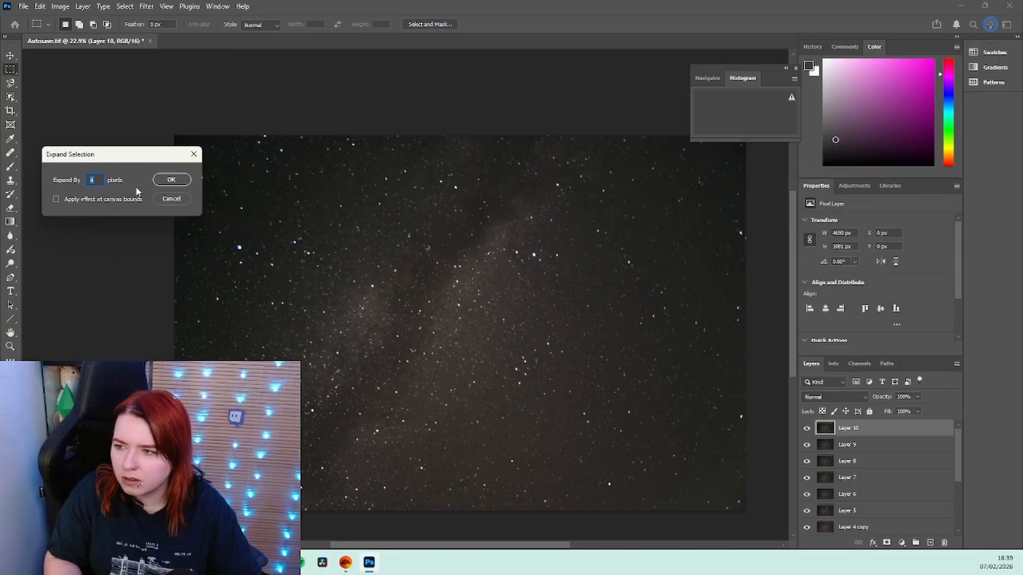
left_click(170, 179)
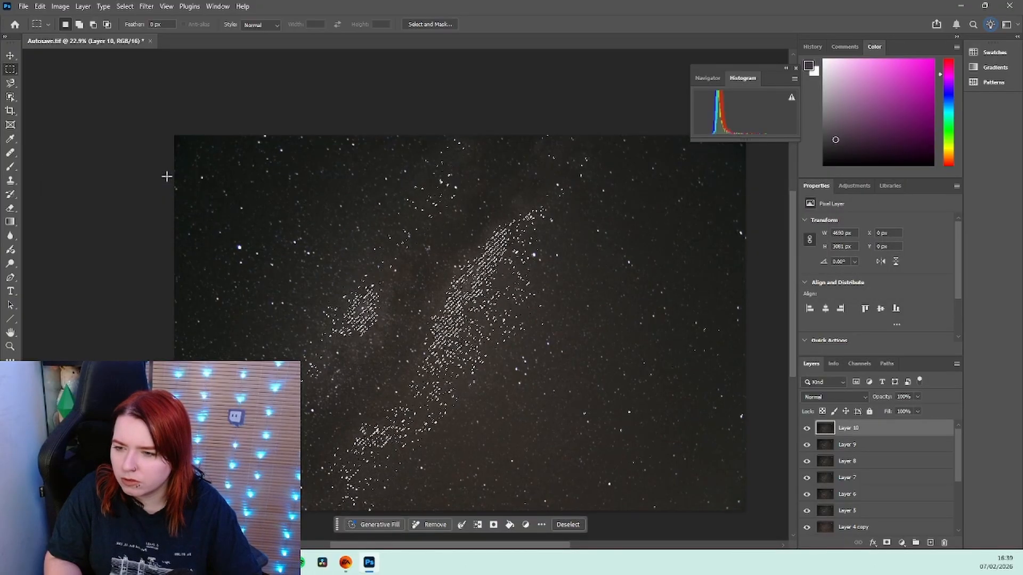
Contract the expanded star selection on Layer 10.
left_click(124, 6)
mouse_move(159, 168)
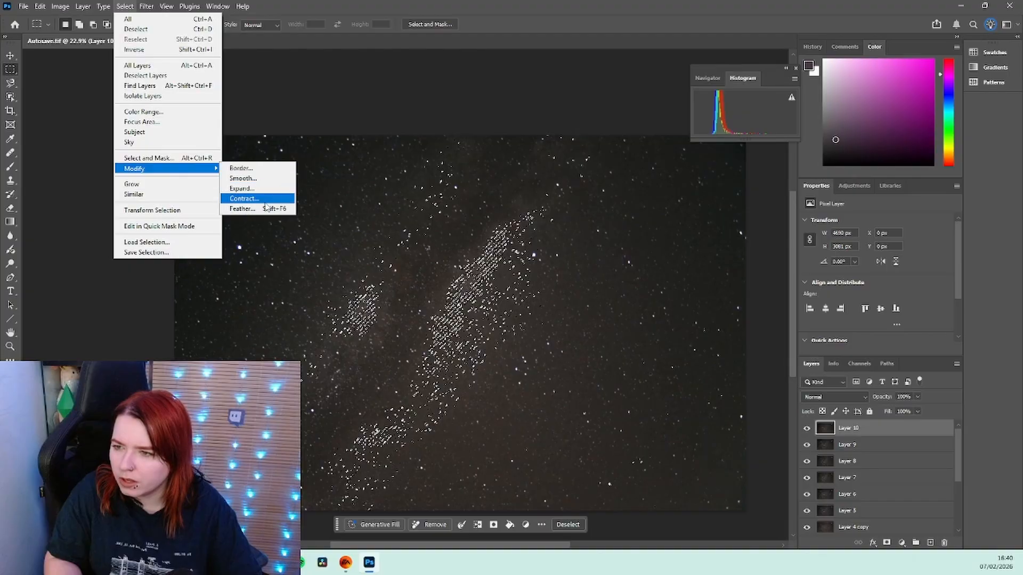
left_click(244, 199)
left_click(170, 179)
Apply the Minimum filter to the selected stars with a 2.0 pixel radius preserving roundness, and deselect them.
left_click(146, 6)
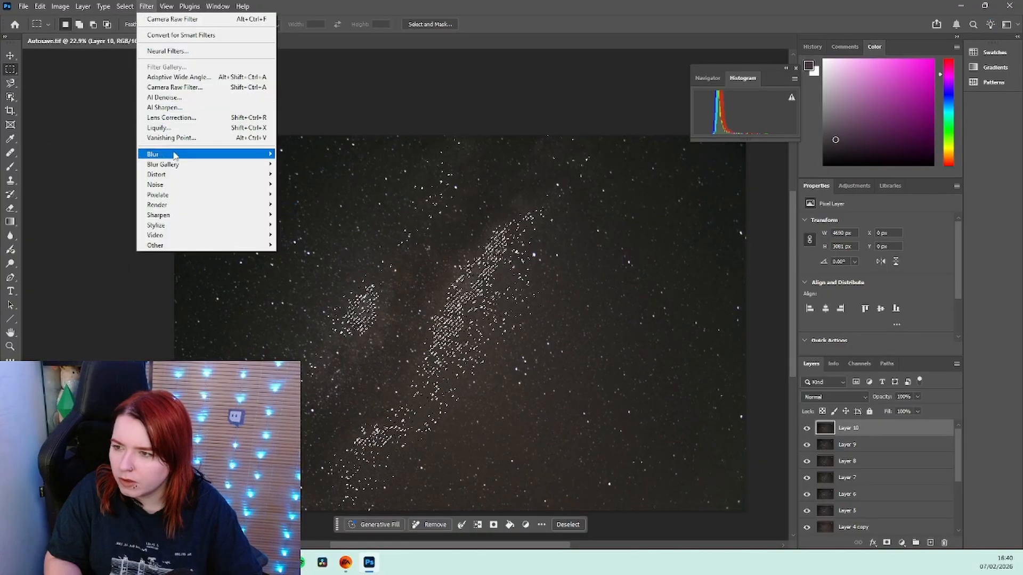
mouse_move(201, 245)
left_click(307, 283)
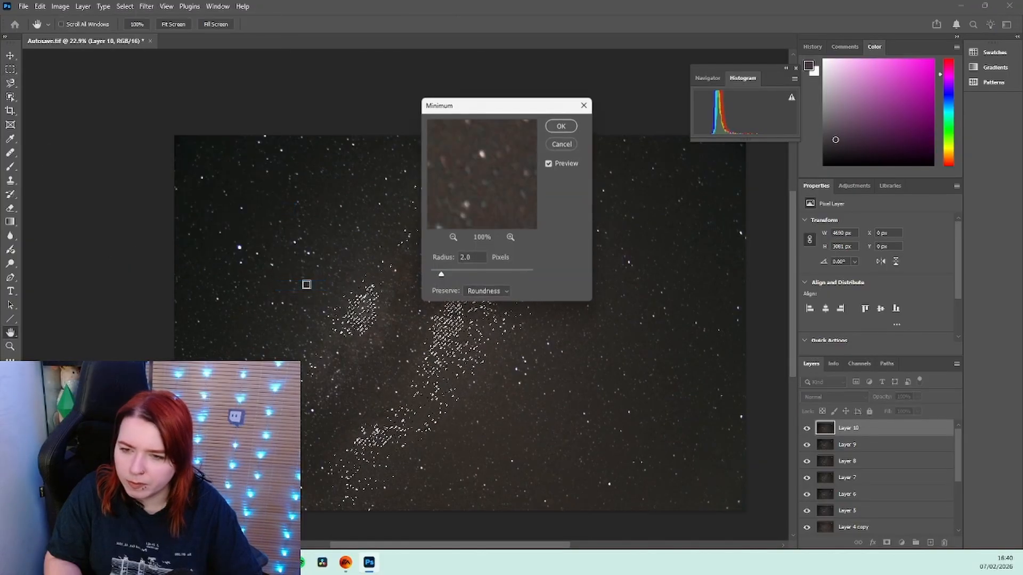
key("Return")
left_click(124, 6)
left_click(138, 27)
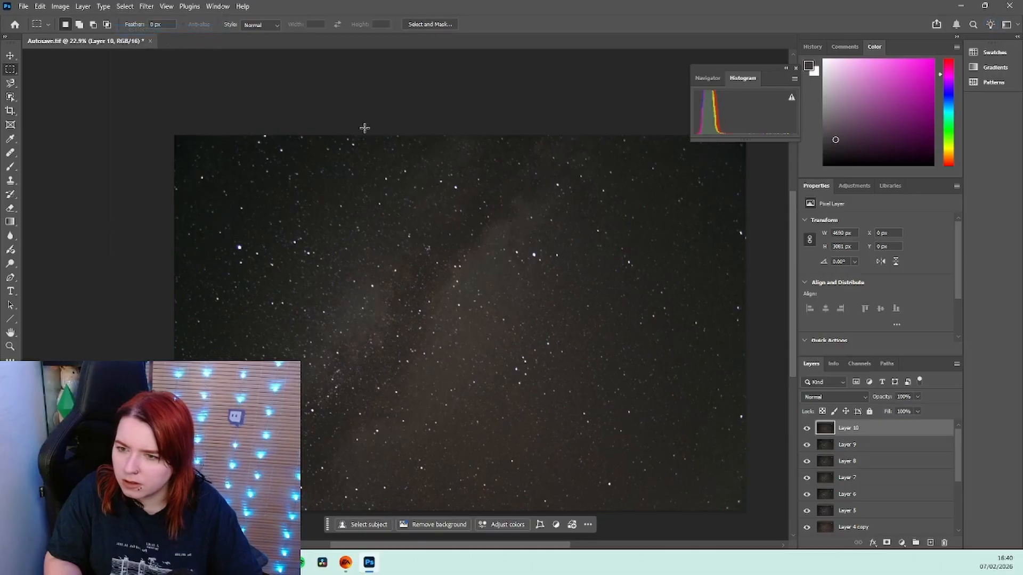
Hide Layer 10 to compare the reduced stars with the original sky, and delete that layer.
left_click(807, 429)
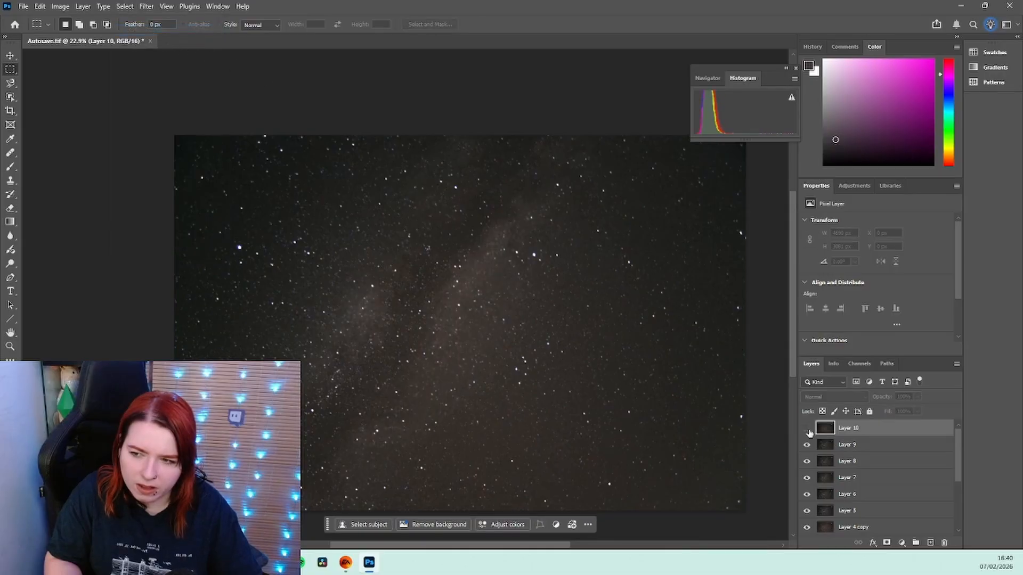
right_click(879, 429)
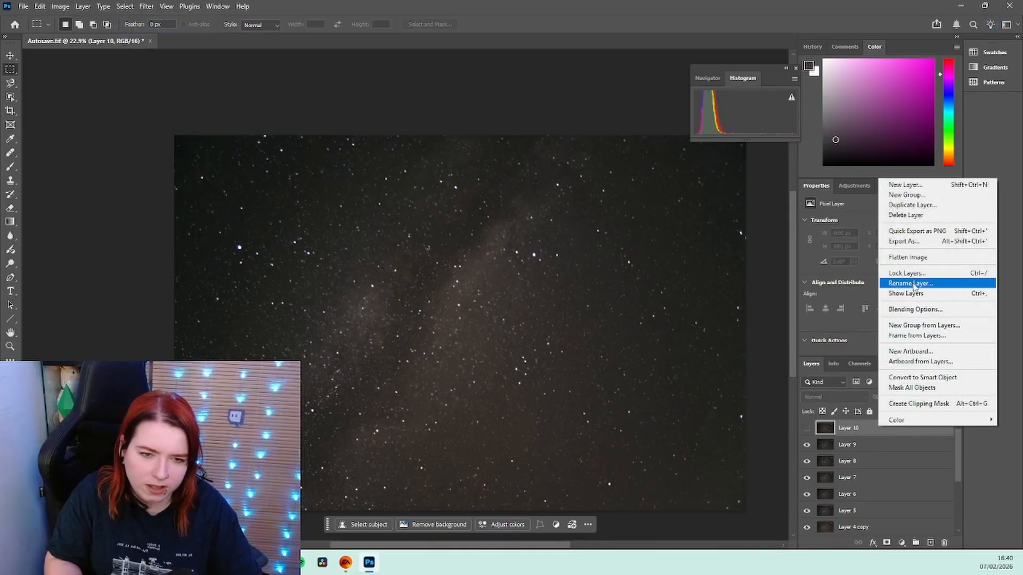
left_click(905, 215)
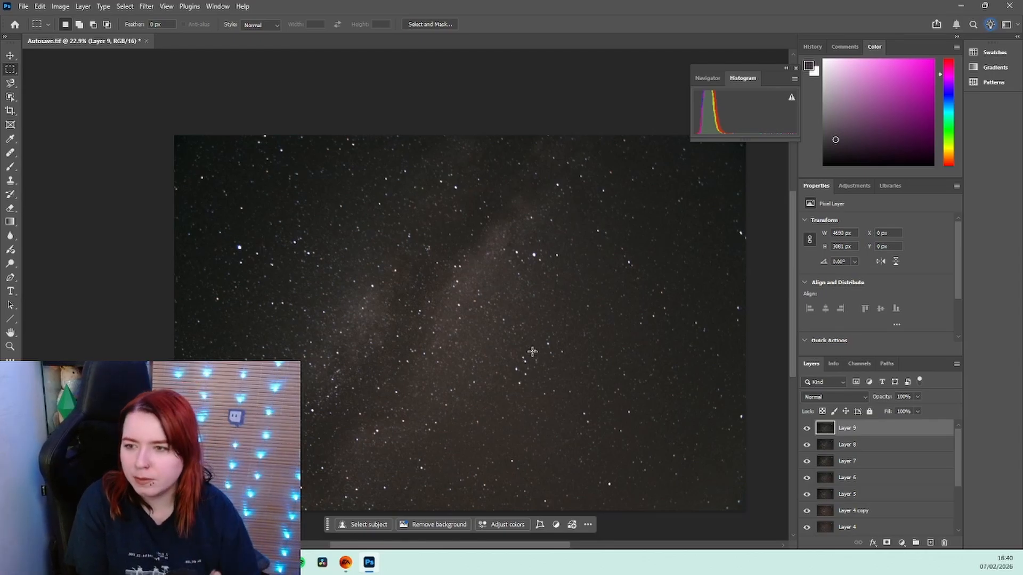
Stamp the visible layers into a new layer above Layer 9 and apply the Camera Raw filter to it.
key("ctrl+alt+shift+e")
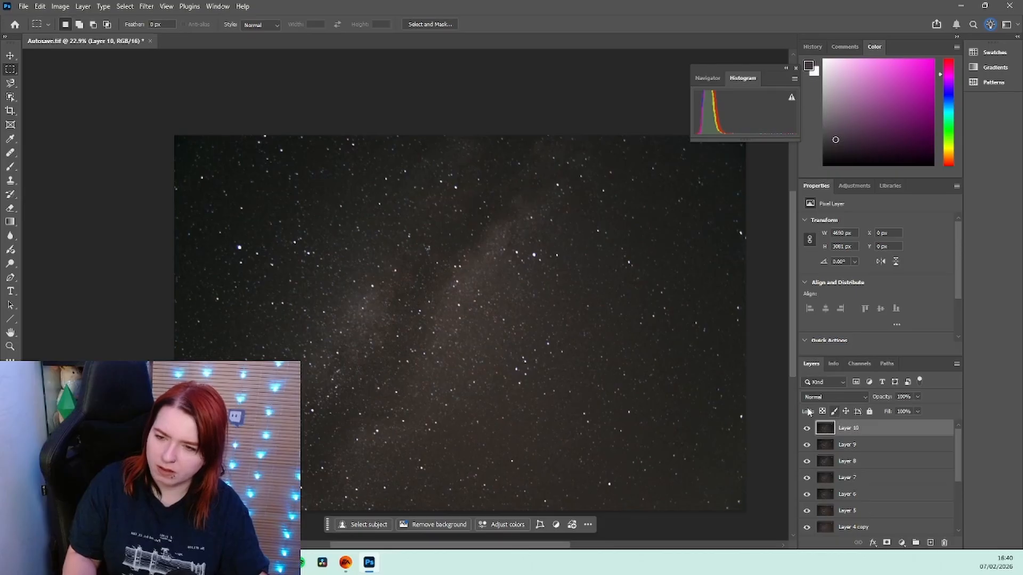
left_click(146, 6)
left_click(198, 29)
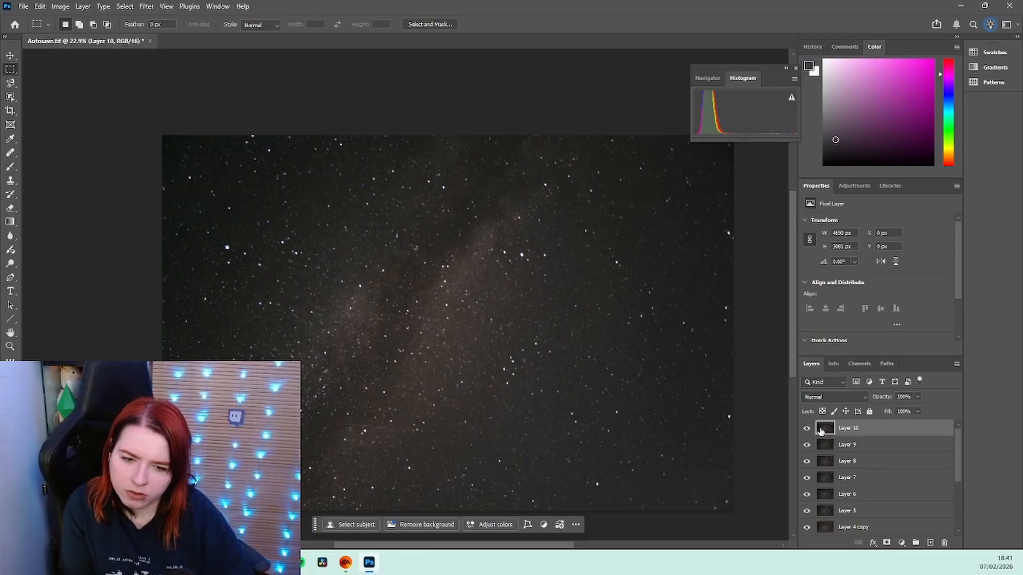
Set Layer 10's opacity to 76%, checking it against the hidden layer, and stamp the visible layers into a new layer on top.
left_click(917, 397)
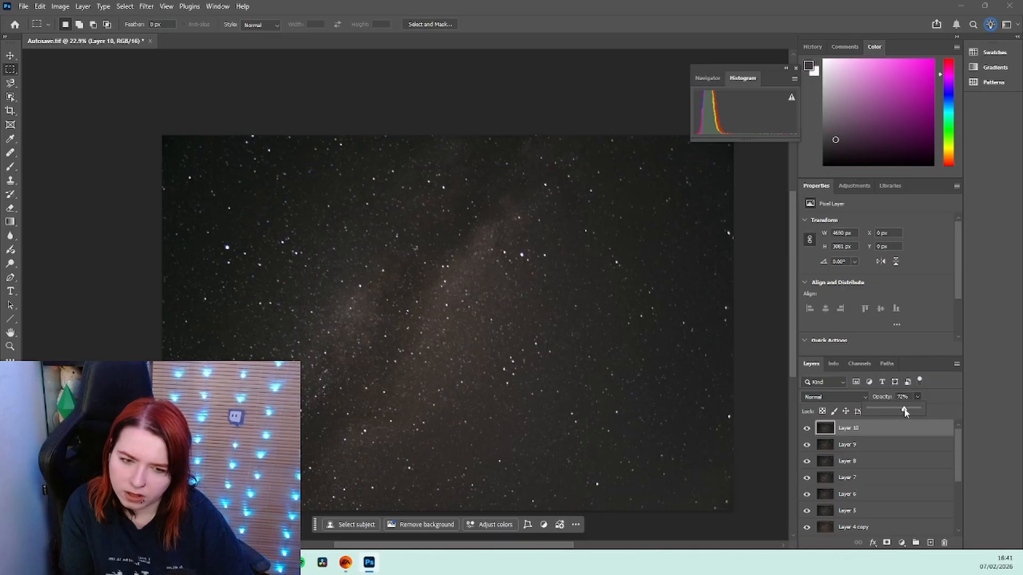
left_click_drag(907, 412, 907, 413)
left_click(808, 430)
left_click(808, 430)
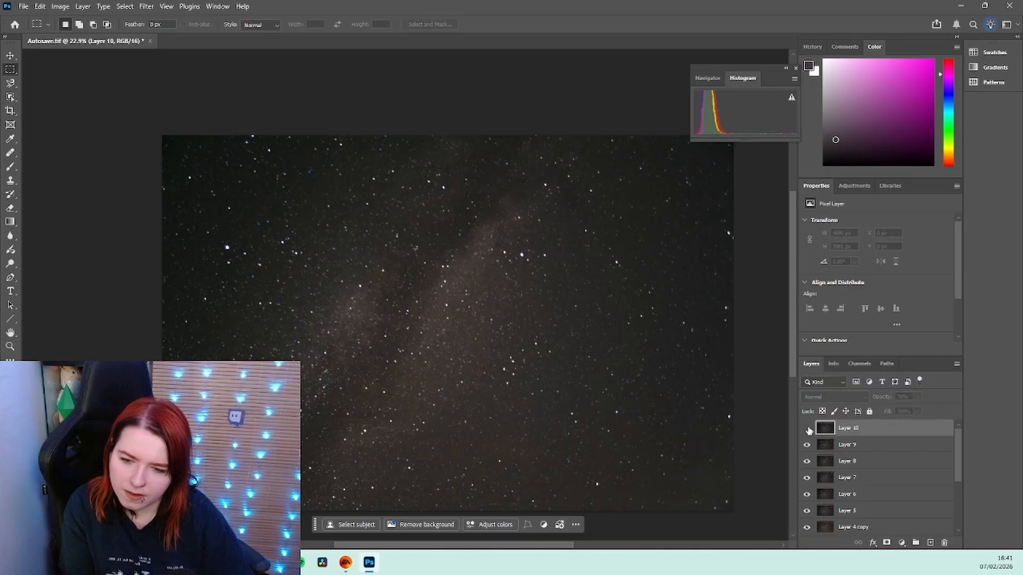
left_click(808, 431)
left_click(809, 431)
left_click(809, 431)
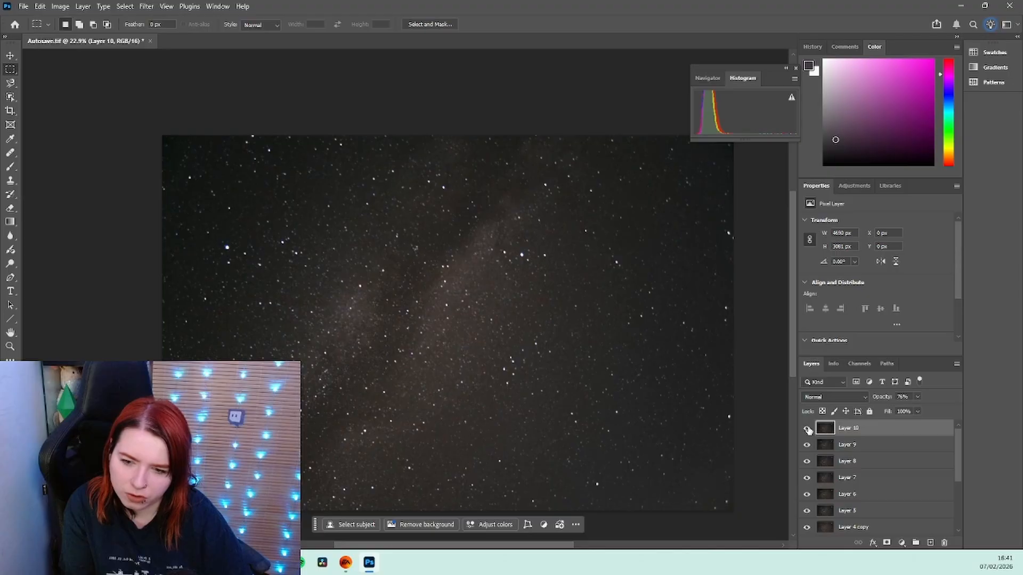
key("ctrl+shift+alt+e")
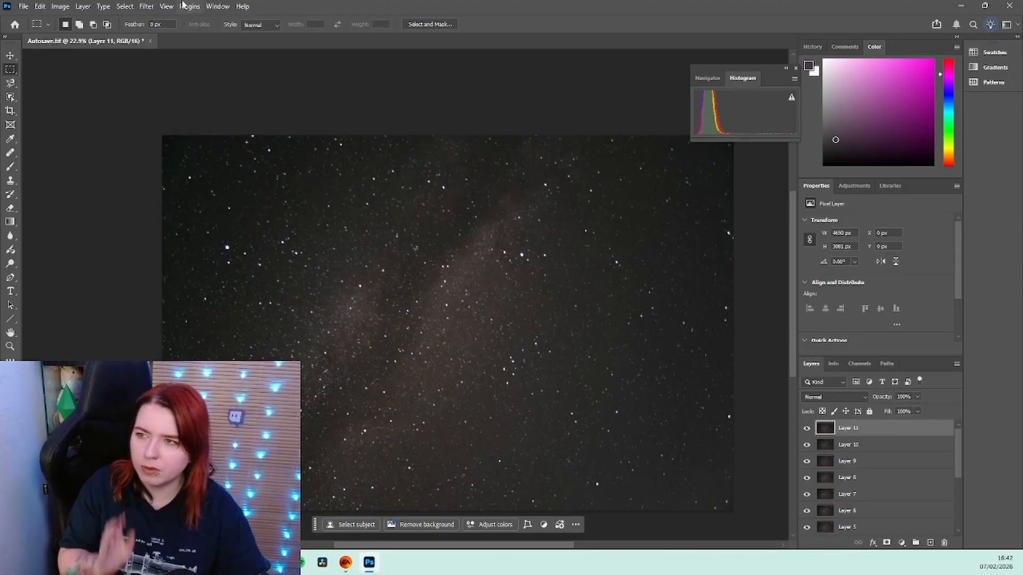
left_click(146, 7)
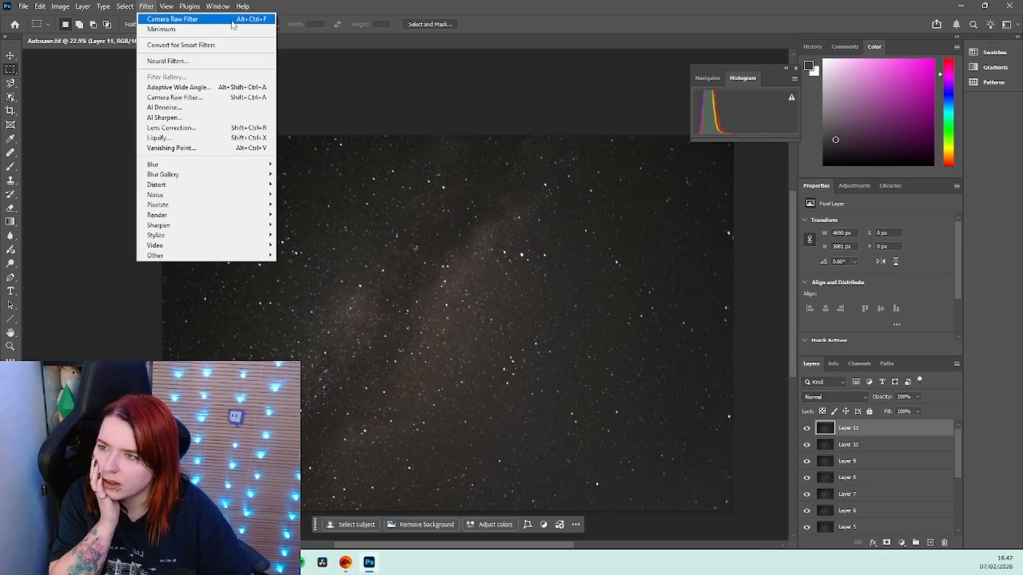
left_click(172, 19)
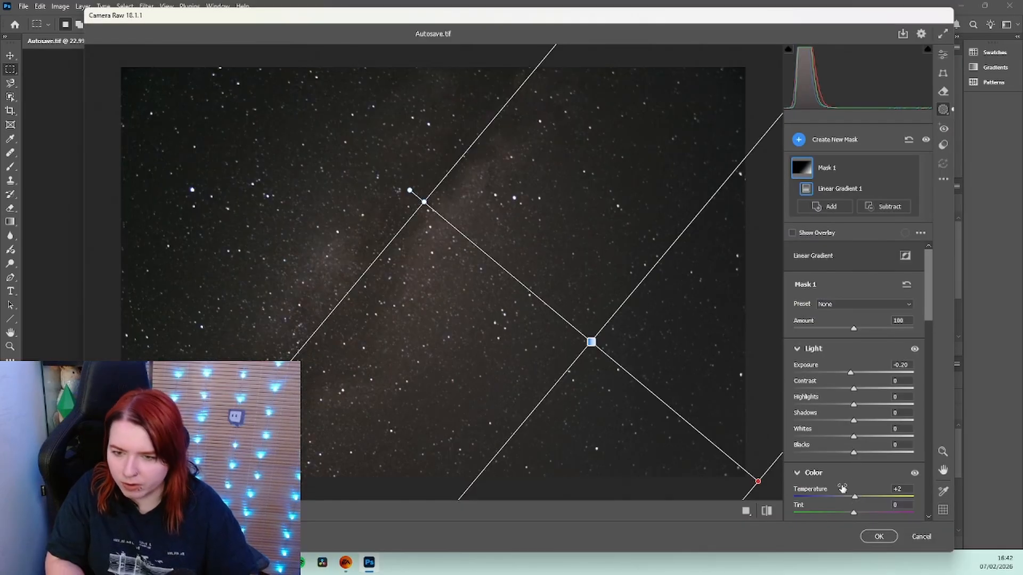
left_click(921, 537)
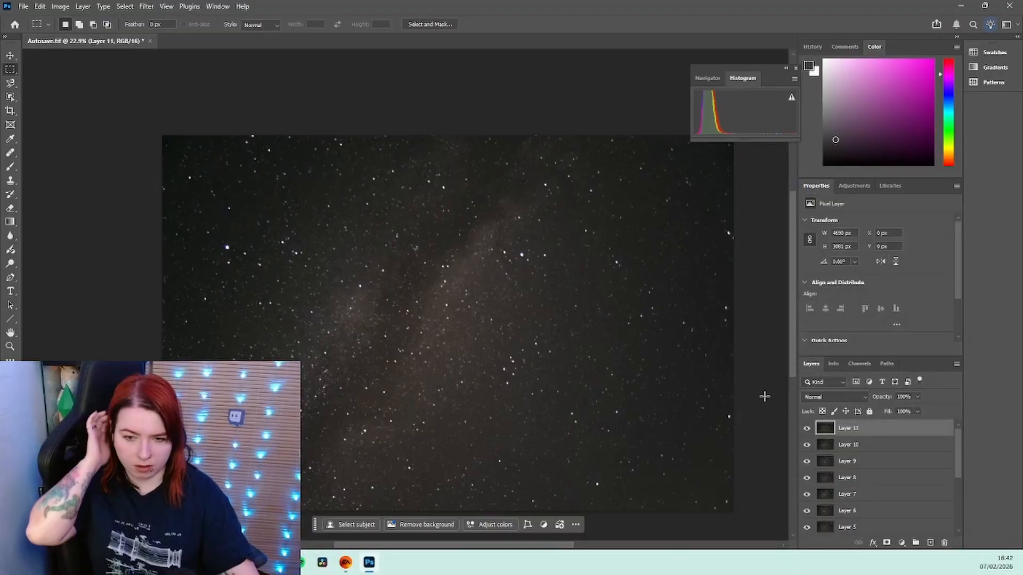
Apply Levels to Layer 12 with RGB input values of 1, 0.94 and 194, comparing the result with the preview off.
scroll(754, 396, "down", 2)
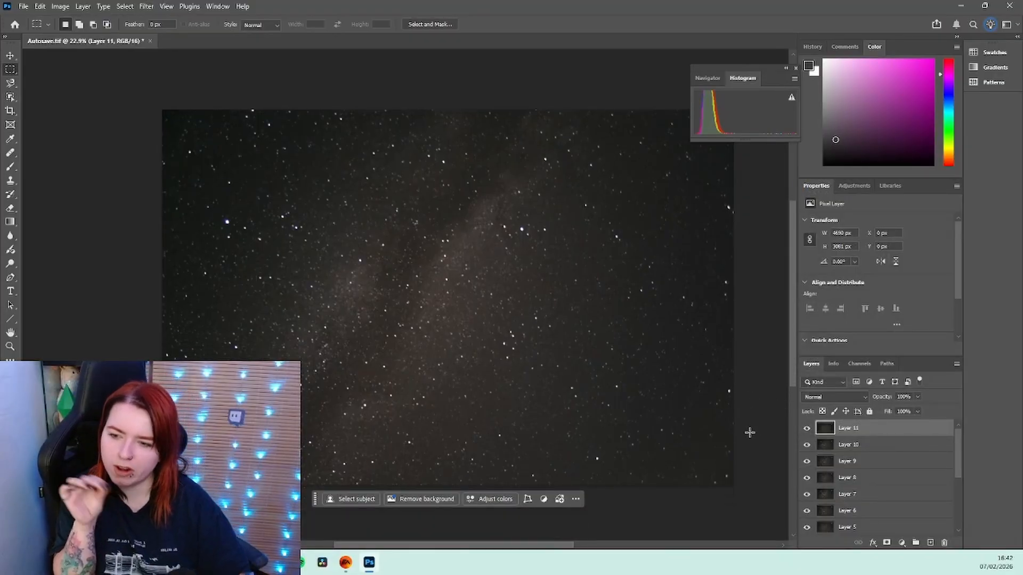
scroll(847, 460, "down", 6)
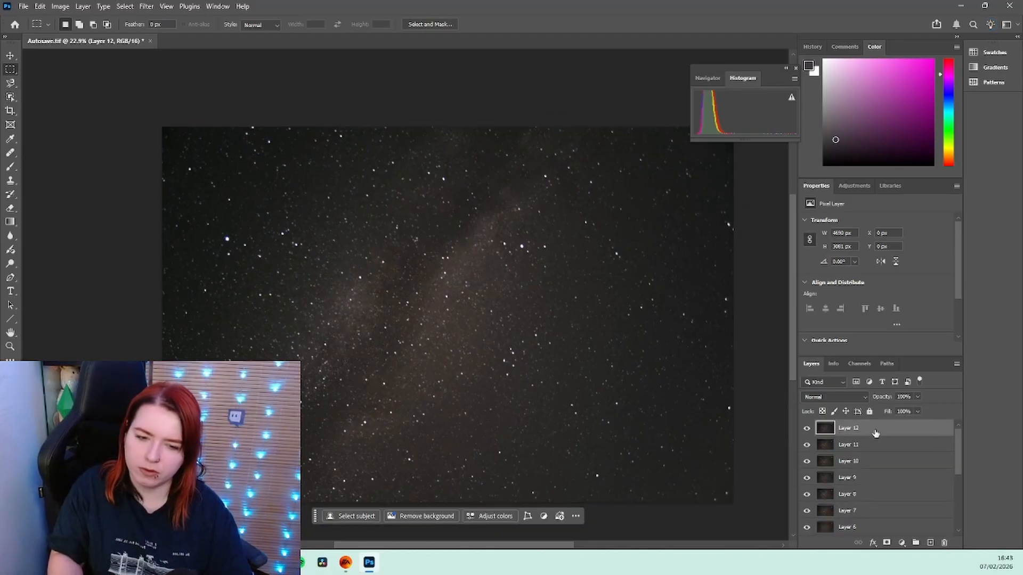
key("ctrl+l")
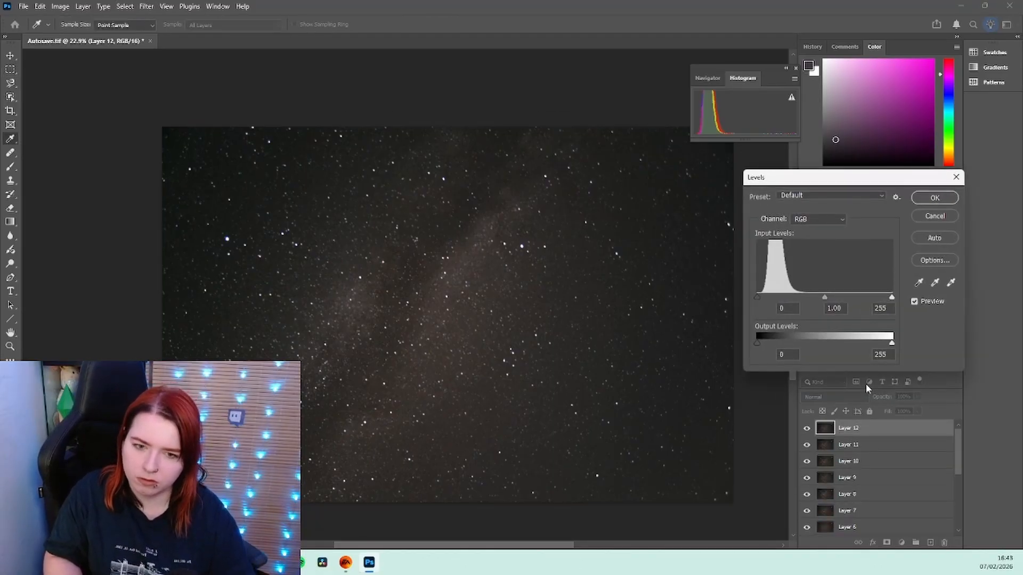
left_click_drag(889, 300, 858, 301)
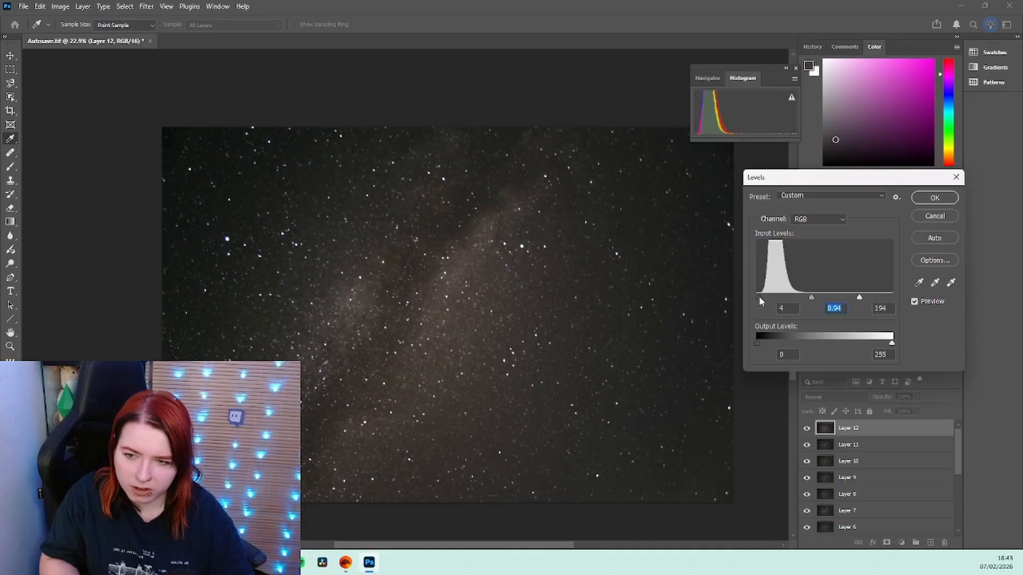
left_click_drag(759, 297, 757, 297)
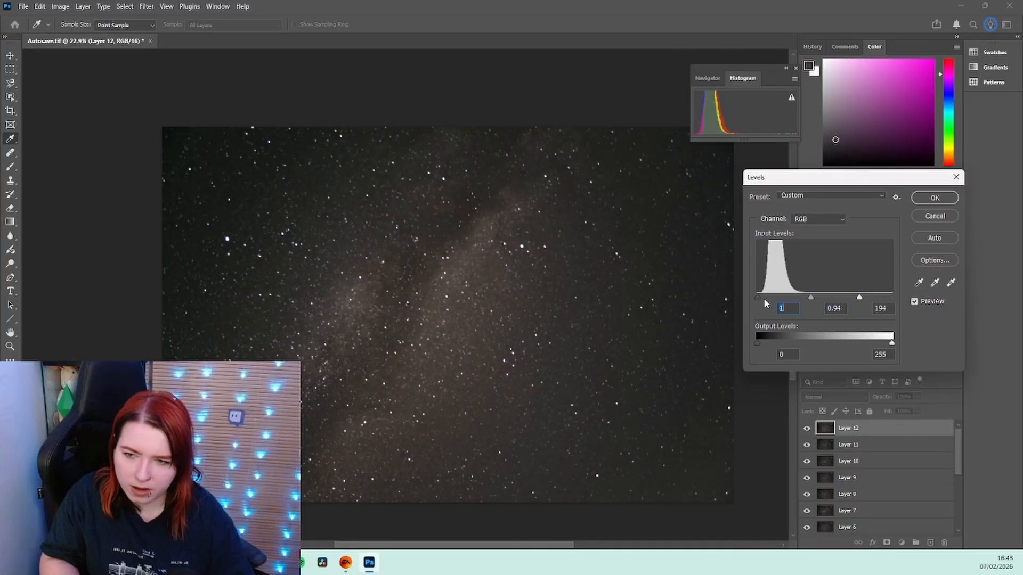
left_click(913, 302)
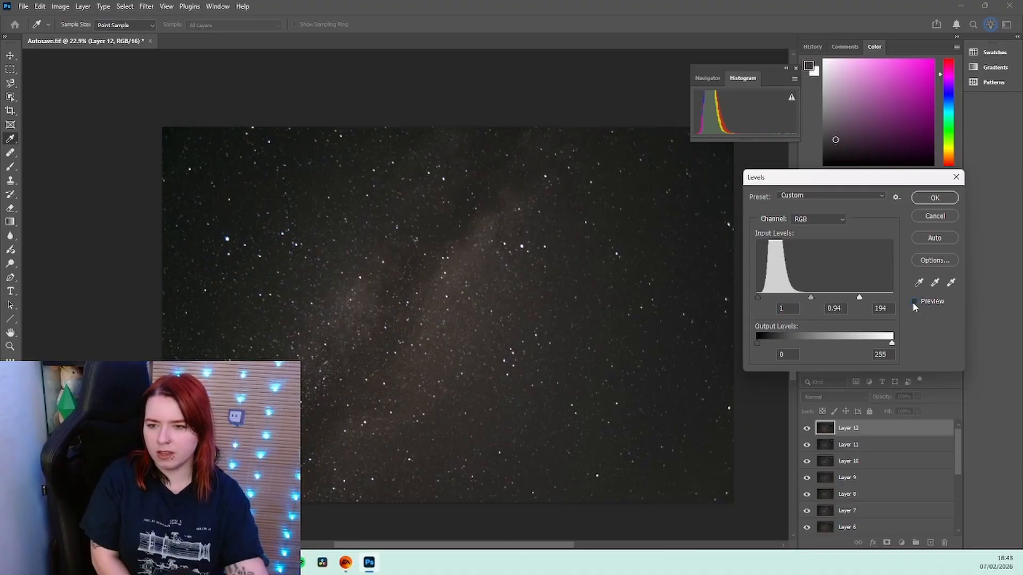
left_click(913, 302)
left_click(914, 302)
left_click(914, 302)
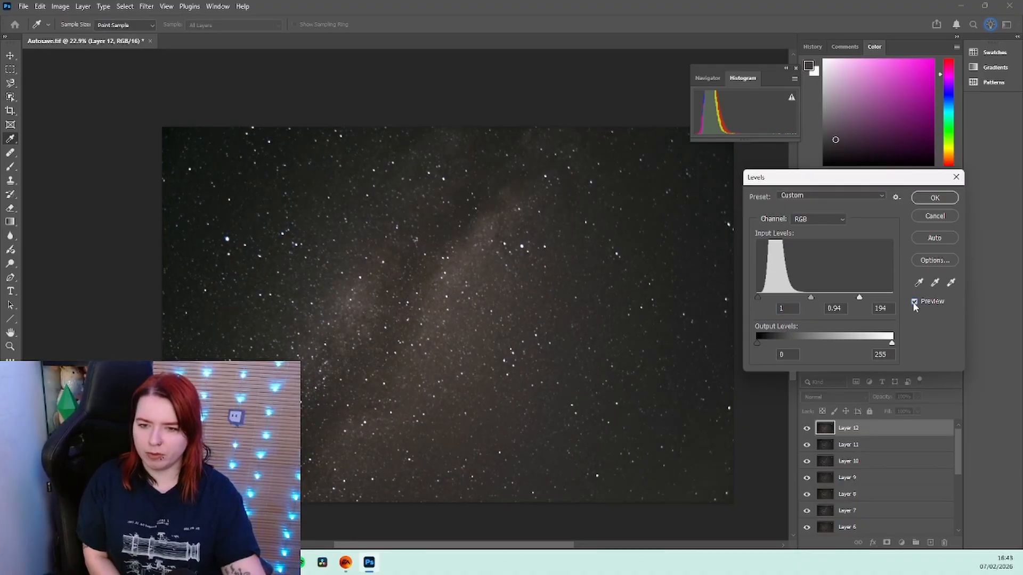
key("Return")
Try a Vibrance adjustment on Layer 12.
left_click(112, 7)
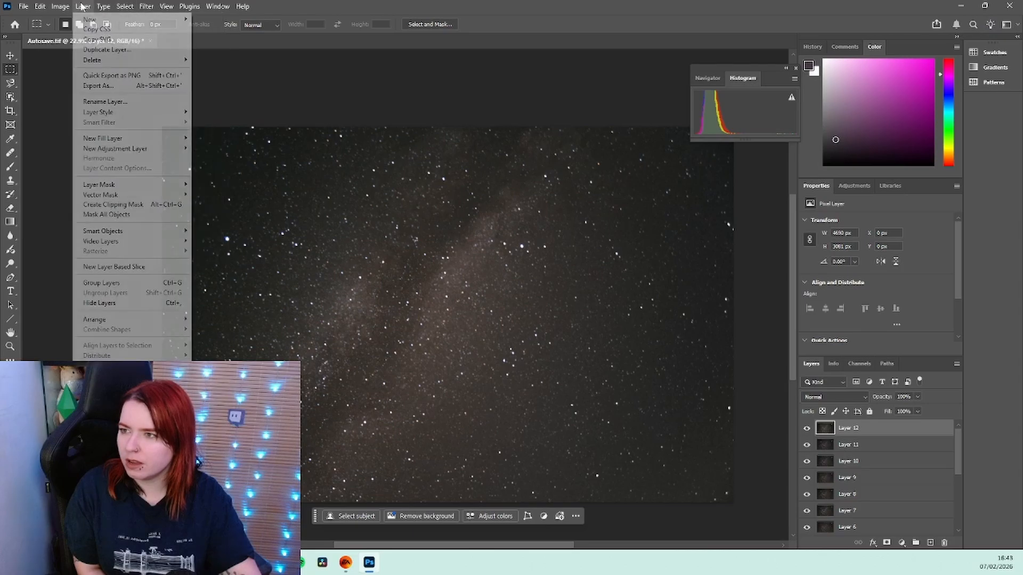
mouse_move(106, 51)
left_click(229, 79)
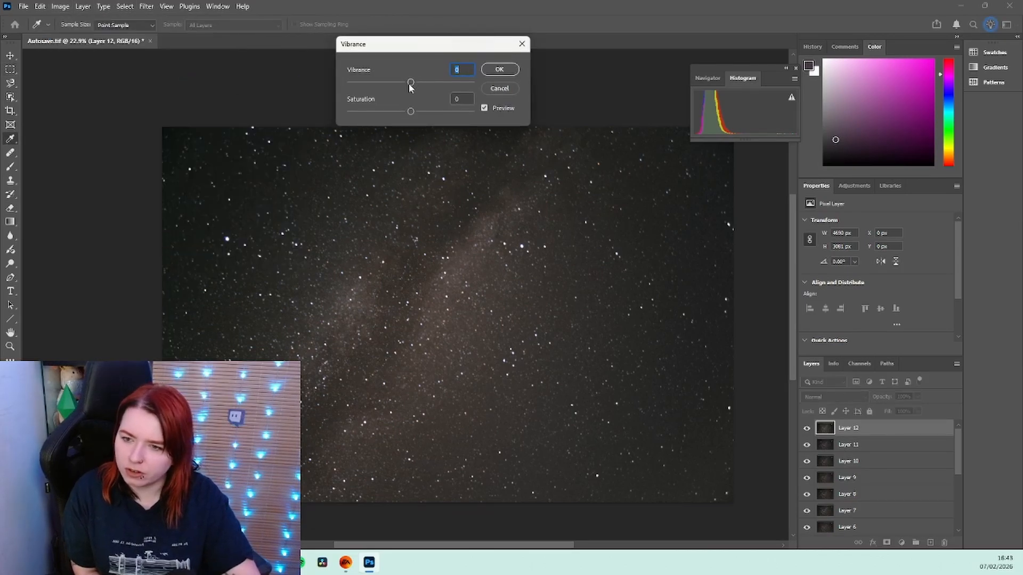
key("Escape")
key("m")
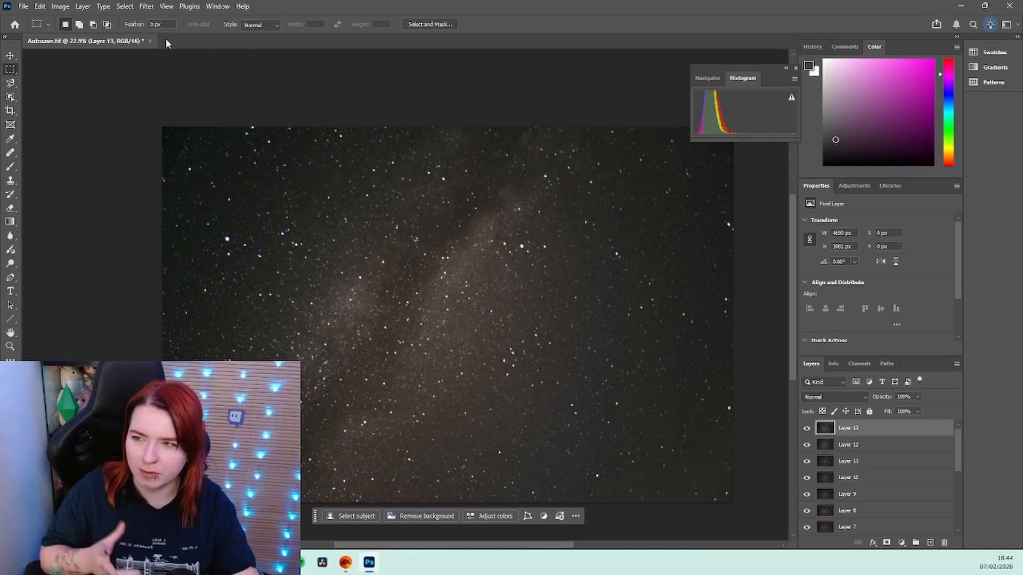
Select the bright stars on Layer 13 with Color Range, using Sampled Colors with fuzziness 33 and sampling a bright star.
left_click(104, 6)
mouse_move(130, 9)
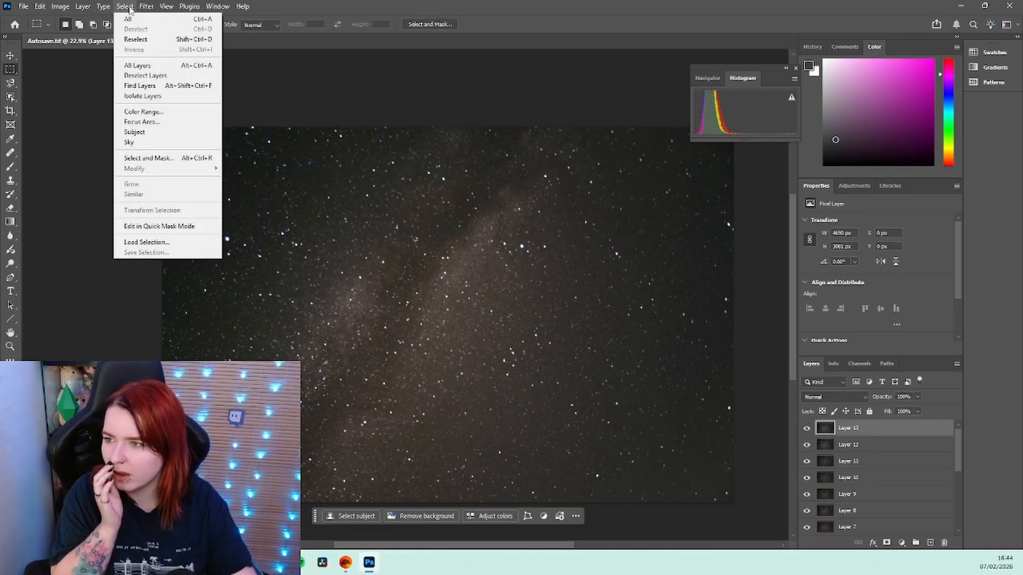
left_click(143, 111)
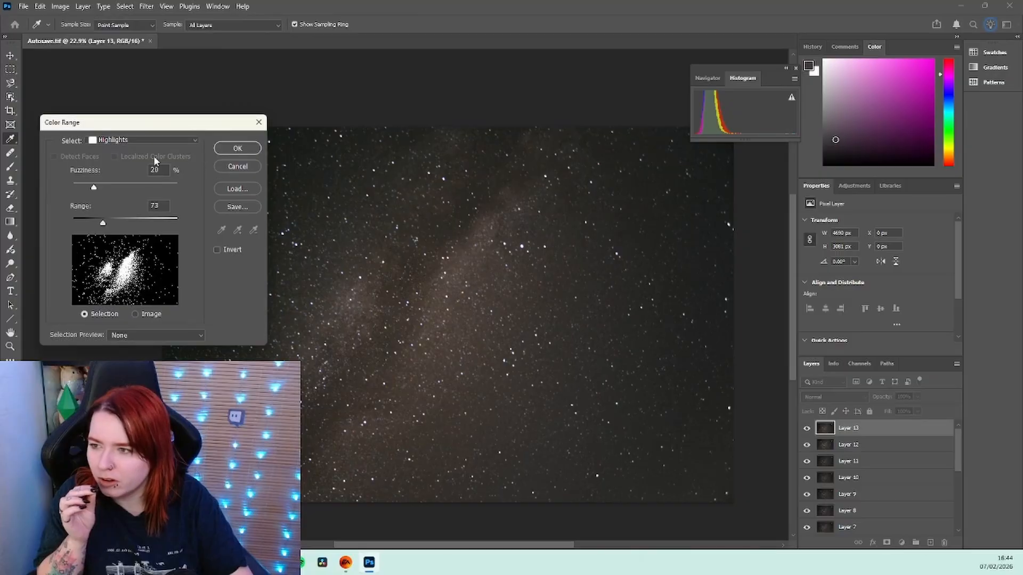
left_click(123, 141)
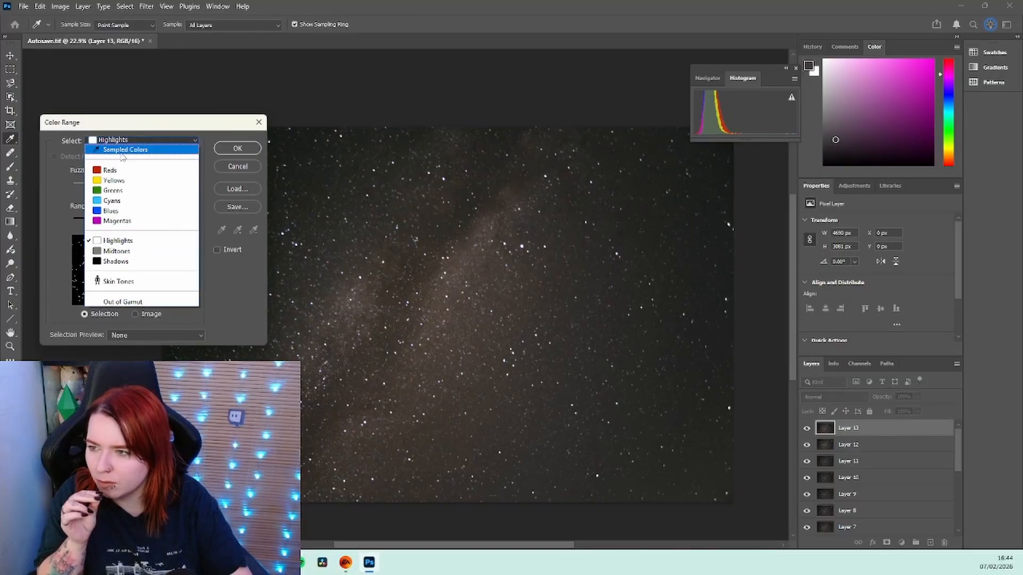
left_click(125, 145)
left_click_drag(209, 118, 616, 68)
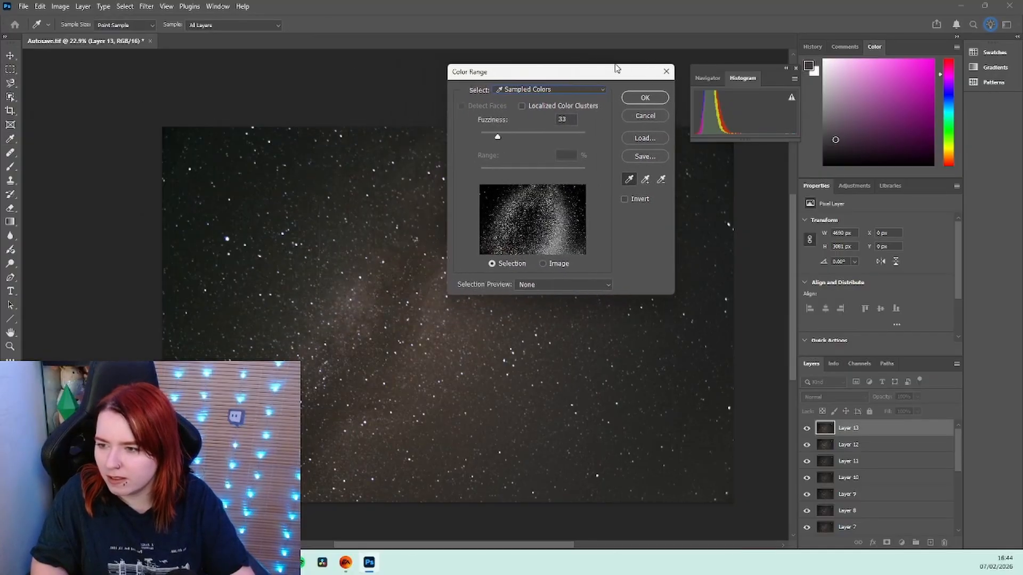
left_click(227, 239)
left_click(193, 168)
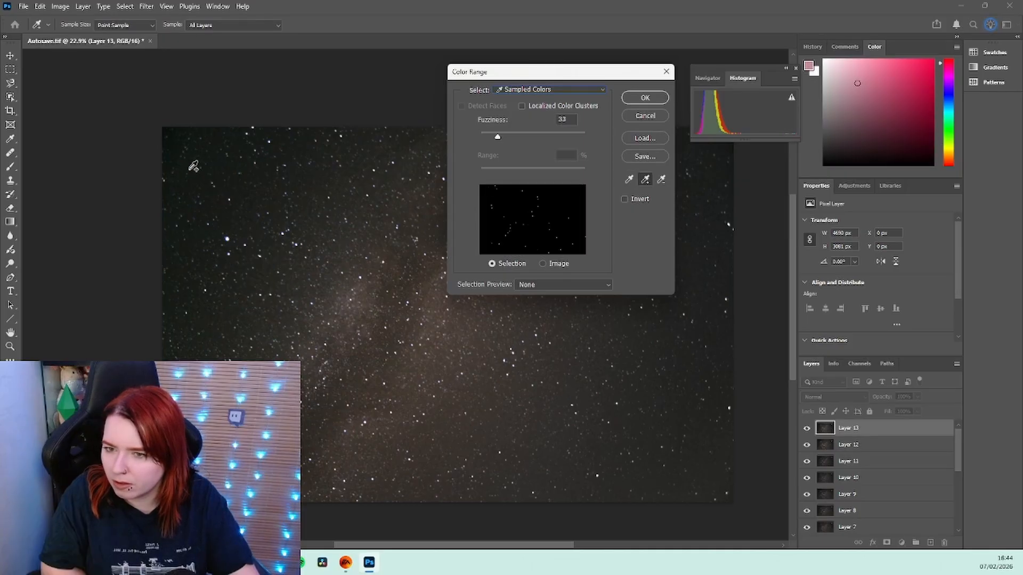
left_click(655, 97)
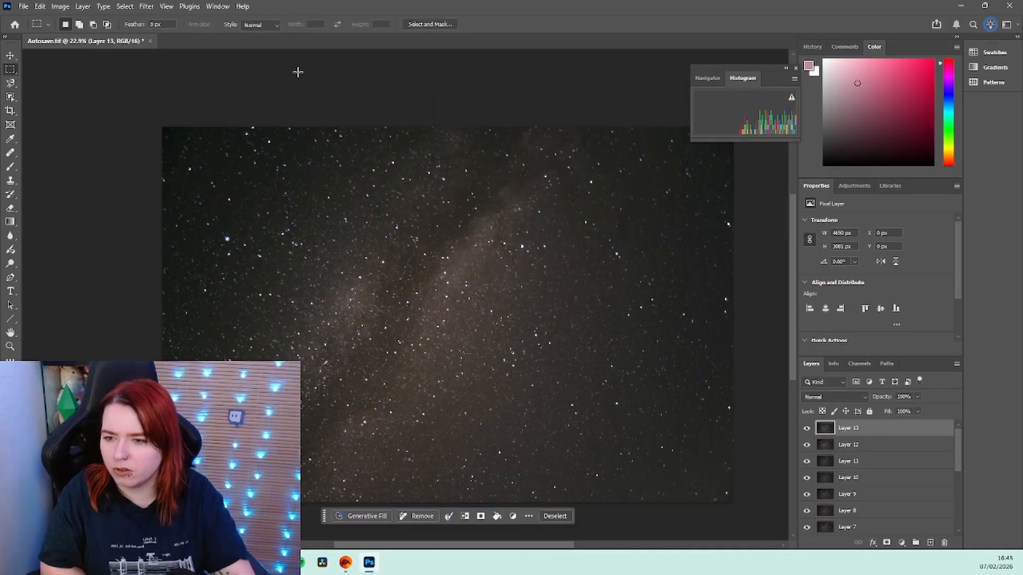
Expand the star selection by 4 pixels and check how its outline fits around the stars.
left_click(104, 6)
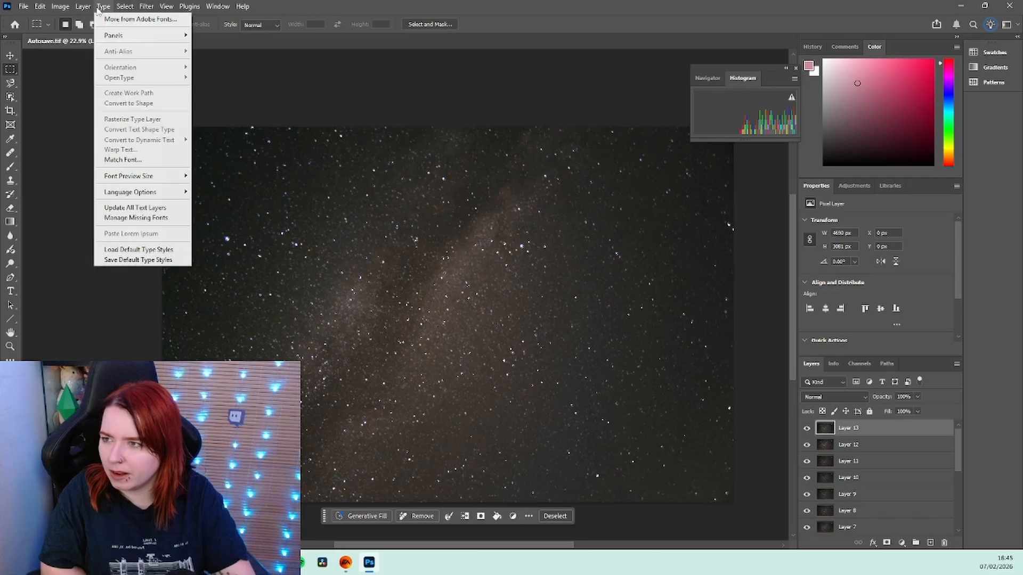
mouse_move(80, 8)
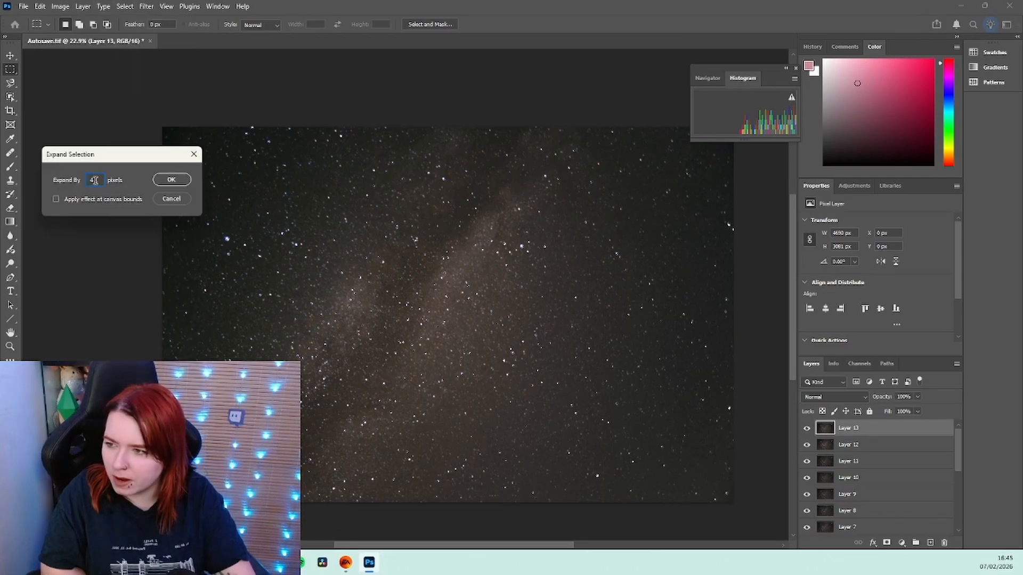
key("Return")
scroll(367, 336, "up", 3)
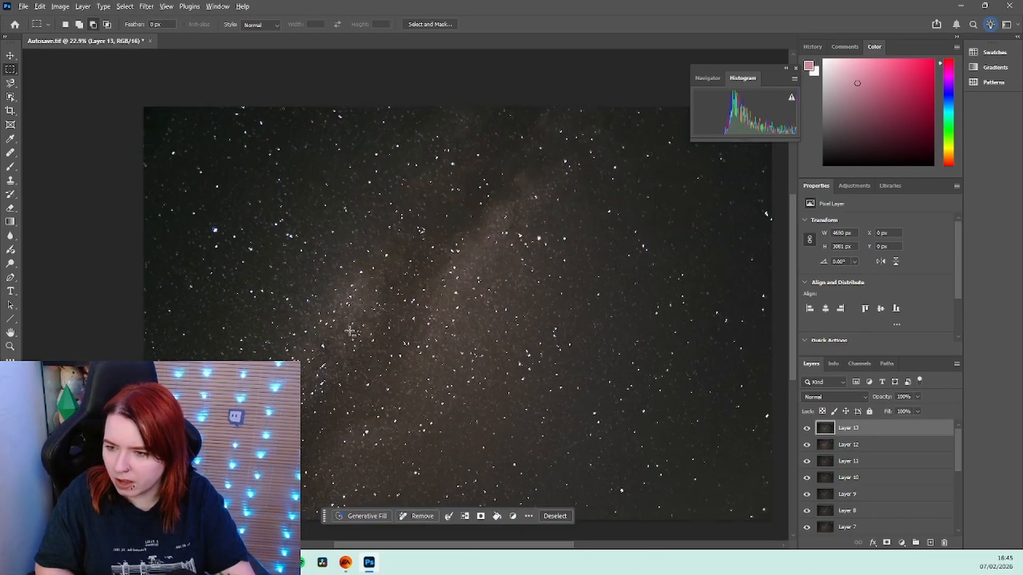
scroll(367, 336, "up", 5)
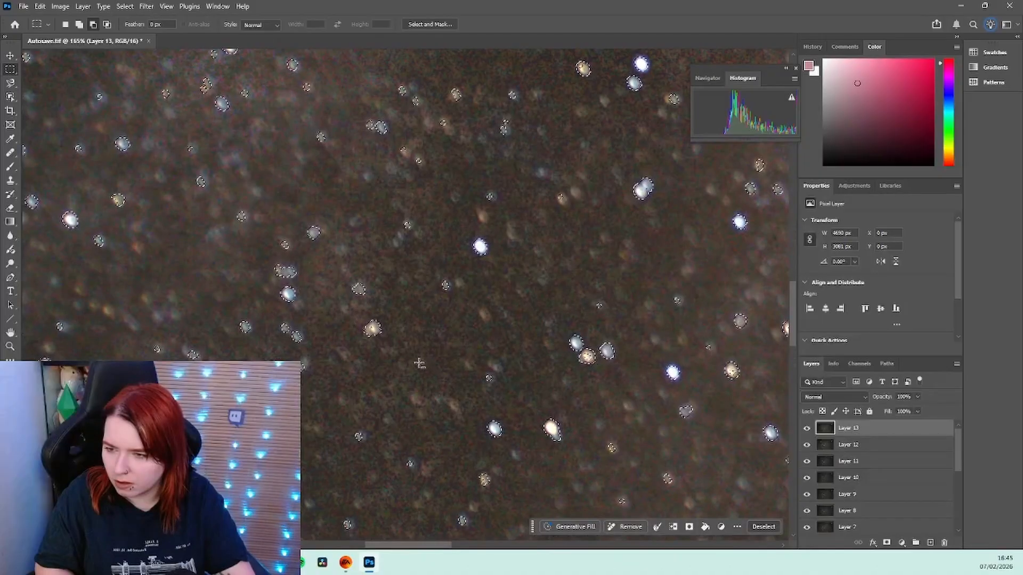
scroll(410, 354, "down", 5)
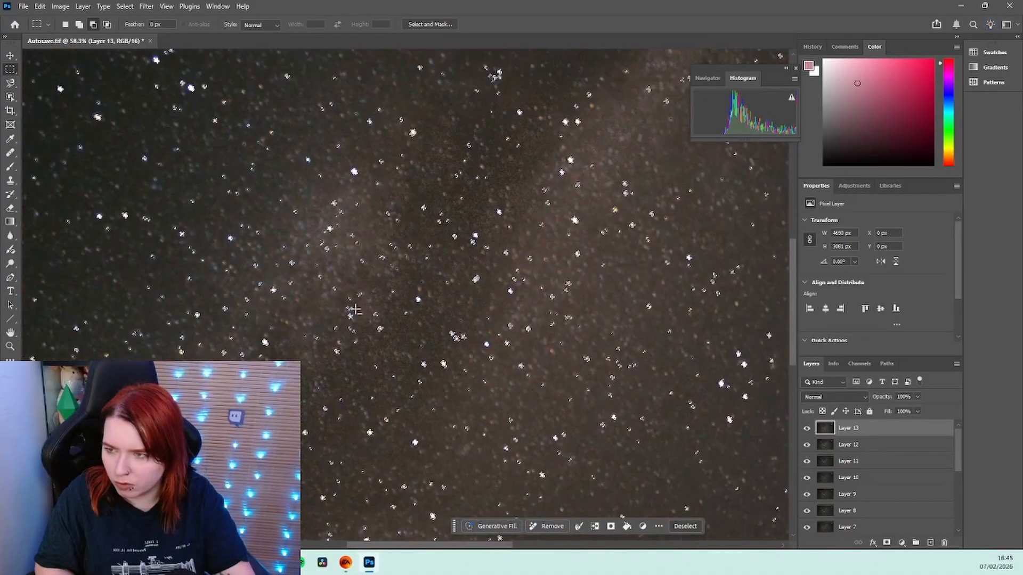
scroll(138, 114, "down", 2)
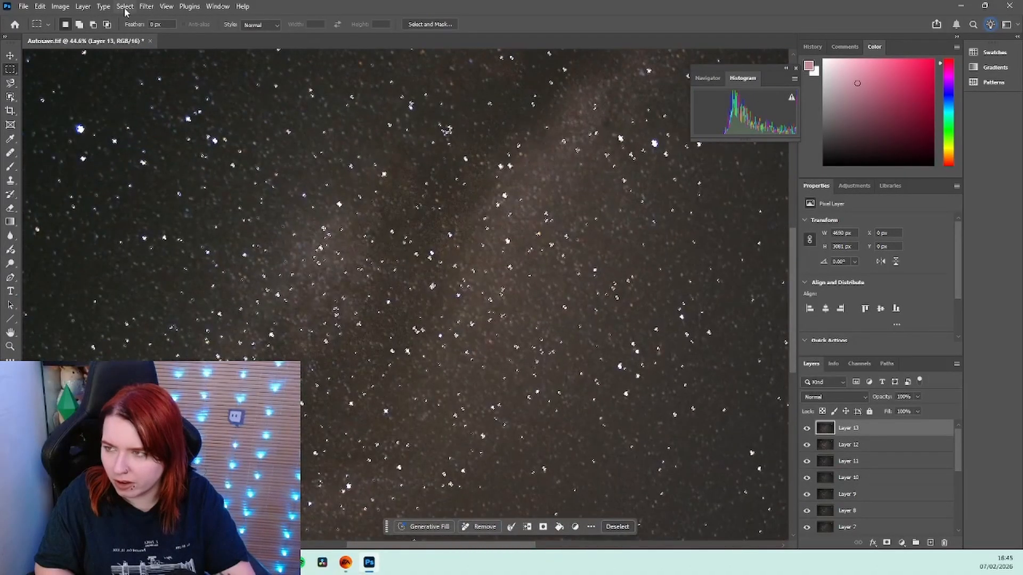
Expand the star selection once more and feather it with a radius of 2.5 pixels.
left_click(75, 8)
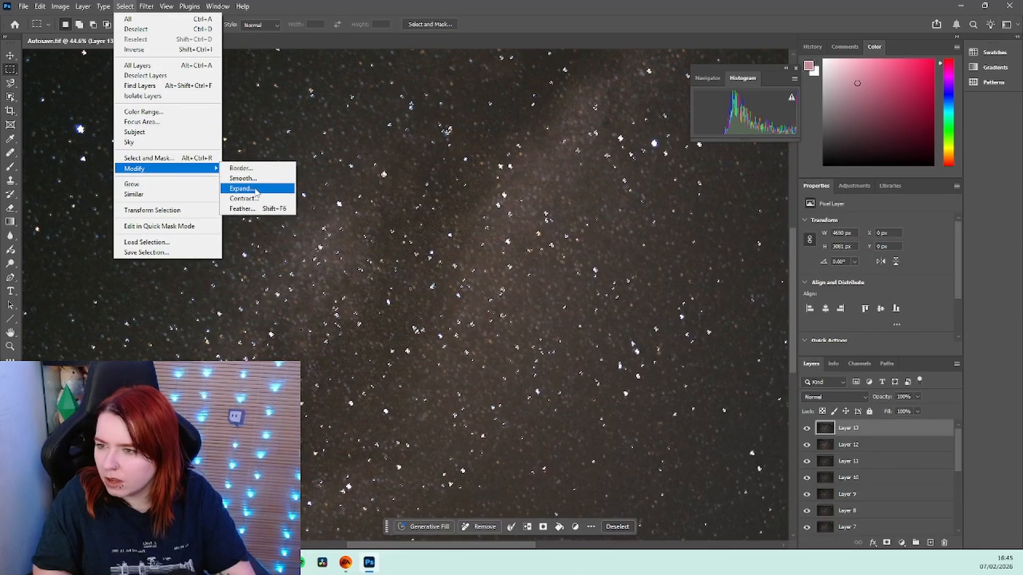
left_click(222, 182)
left_click(171, 180)
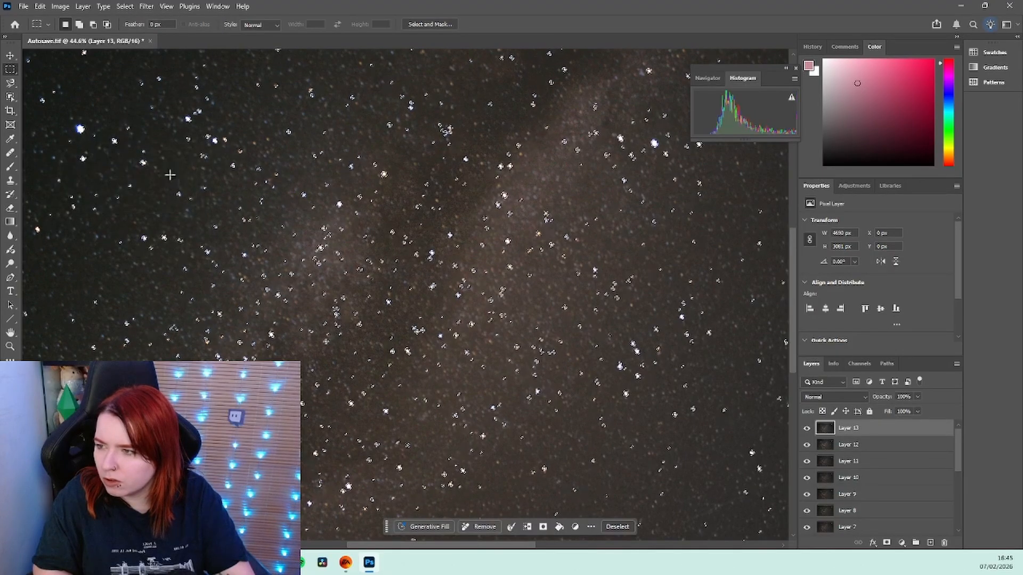
left_click(124, 7)
mouse_move(159, 167)
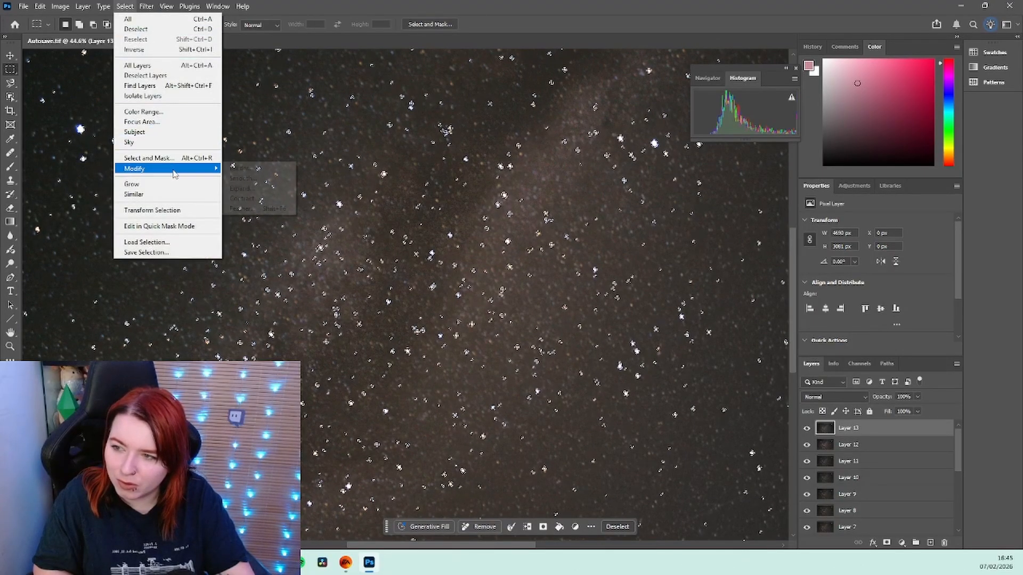
left_click(247, 205)
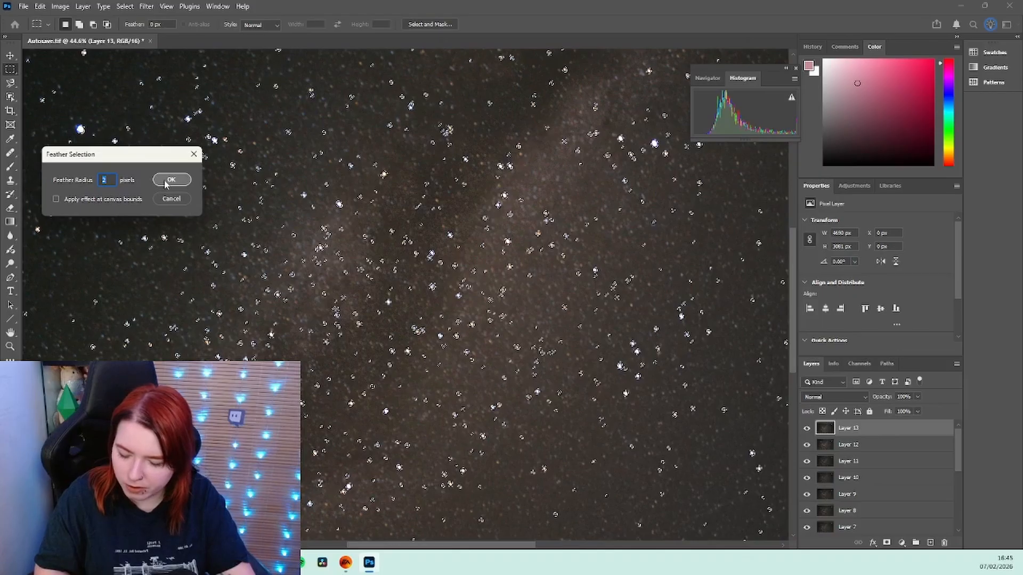
type(".5")
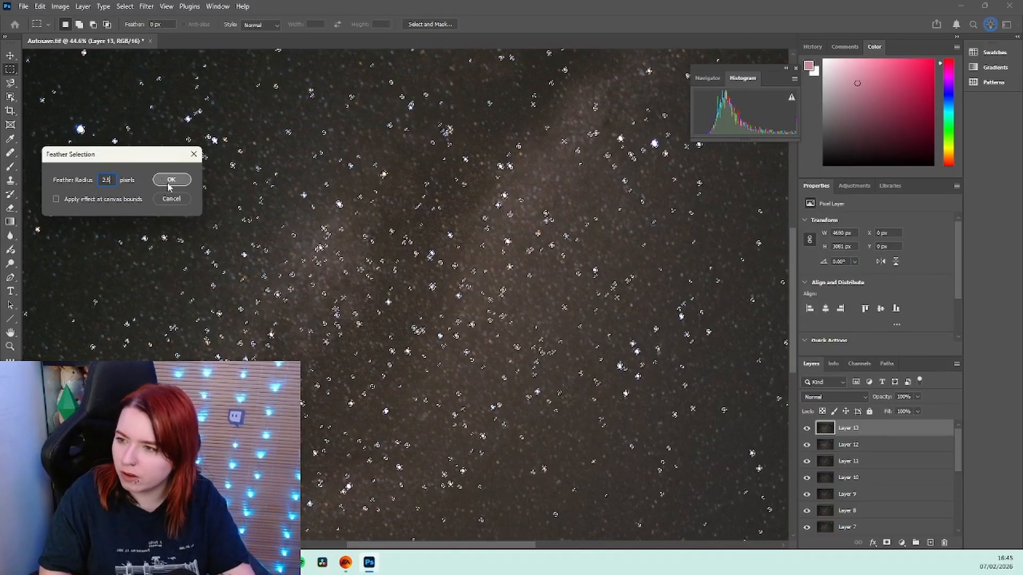
left_click(168, 182)
Hide the selection outline and shrink the selected stars with the Minimum filter at a 2.5-pixel radius, preserving Roundness.
scroll(503, 249, "up", 2)
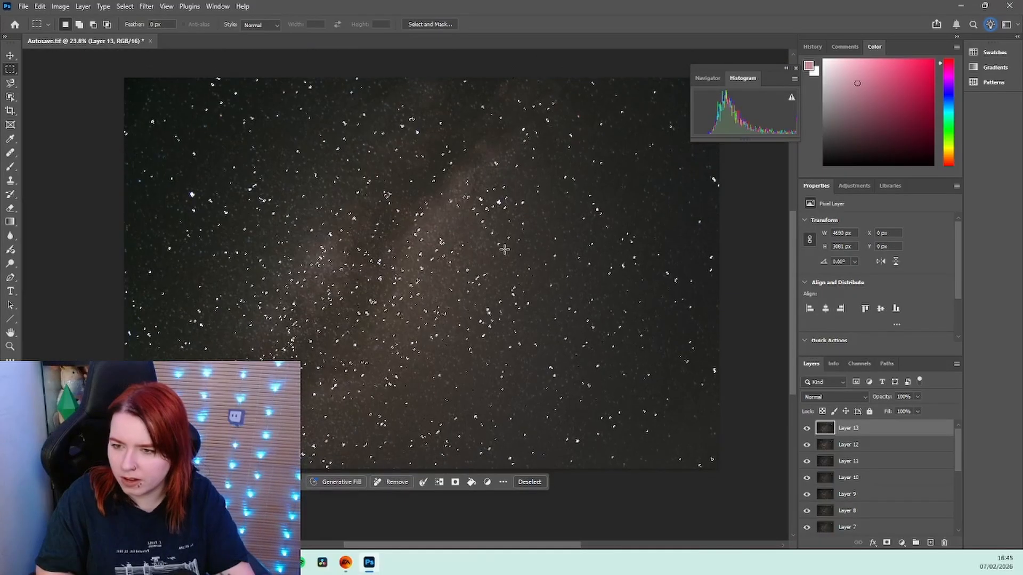
scroll(437, 240, "up", 5)
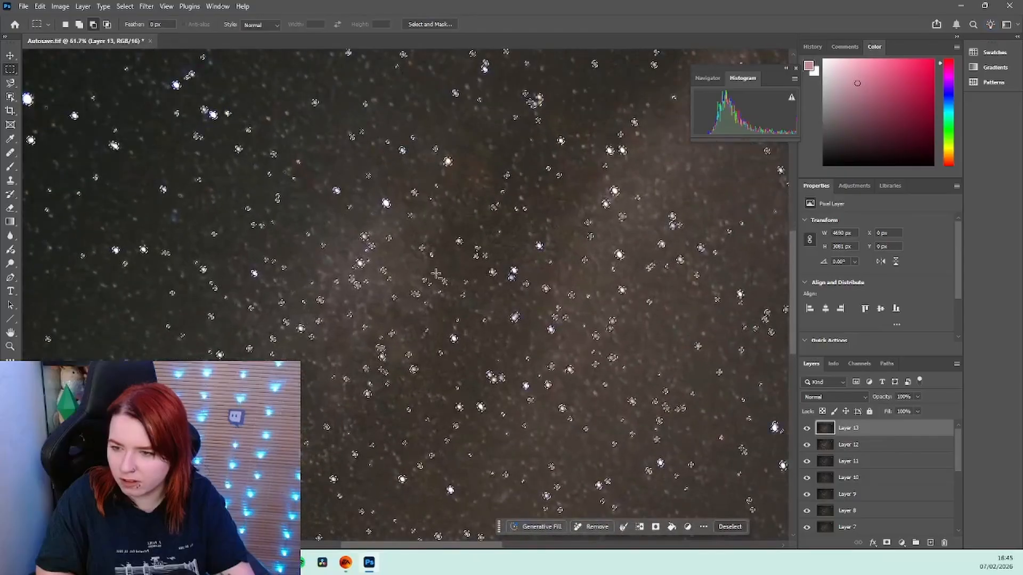
scroll(436, 273, "down", 5)
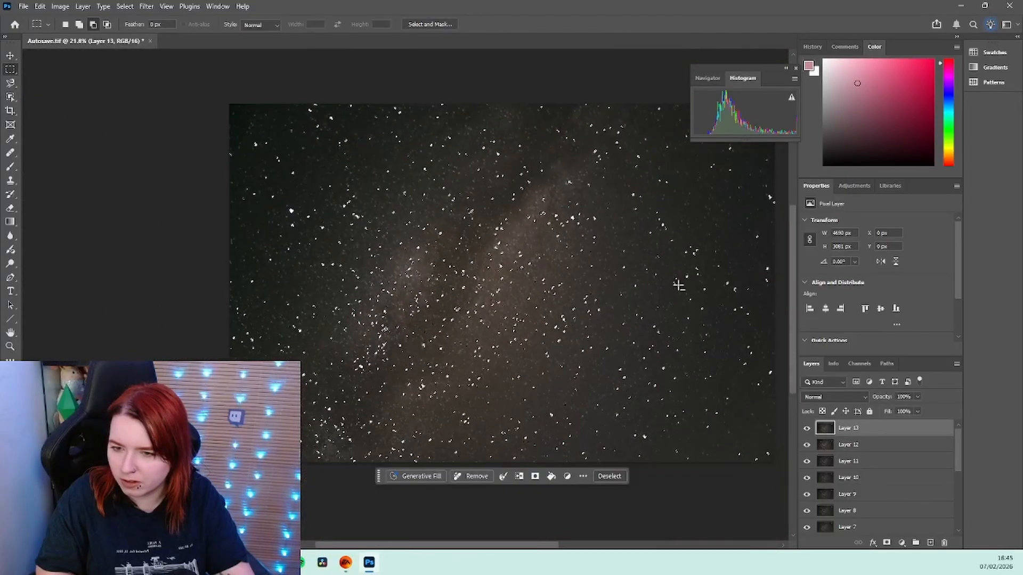
scroll(678, 285, "up", 2)
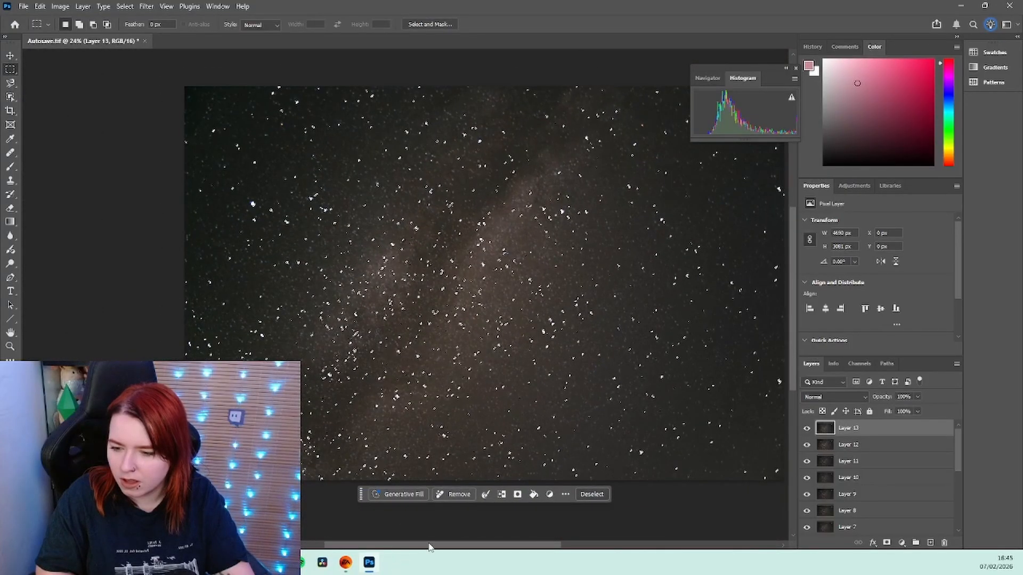
mouse_move(430, 547)
left_mouse_down()
mouse_move(459, 548)
mouse_move(434, 548)
left_mouse_up()
scroll(432, 426, "up", 1)
scroll(536, 375, "up", 1)
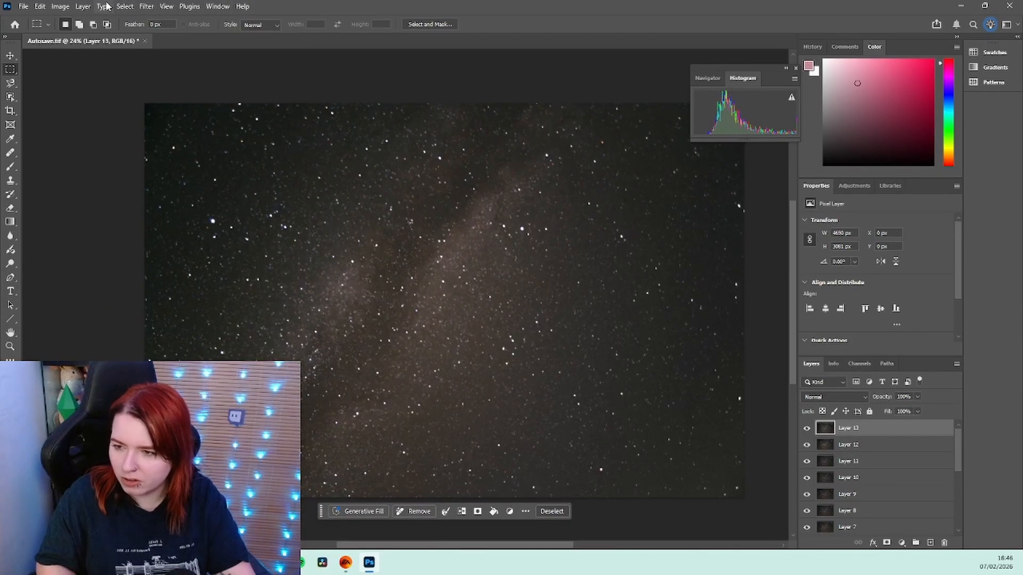
left_click(146, 7)
mouse_move(256, 246)
left_click(312, 294)
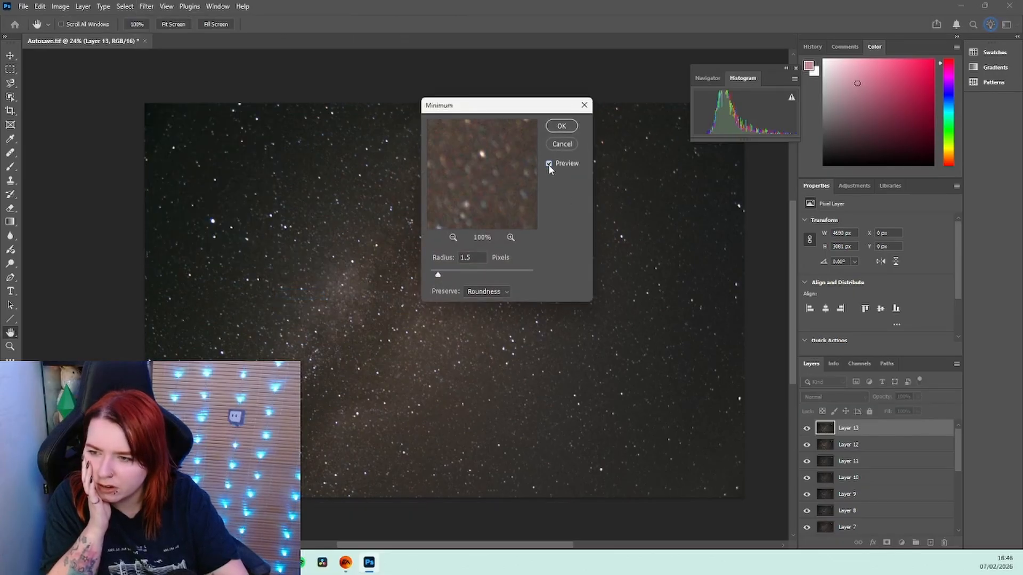
left_click_drag(437, 274, 444, 276)
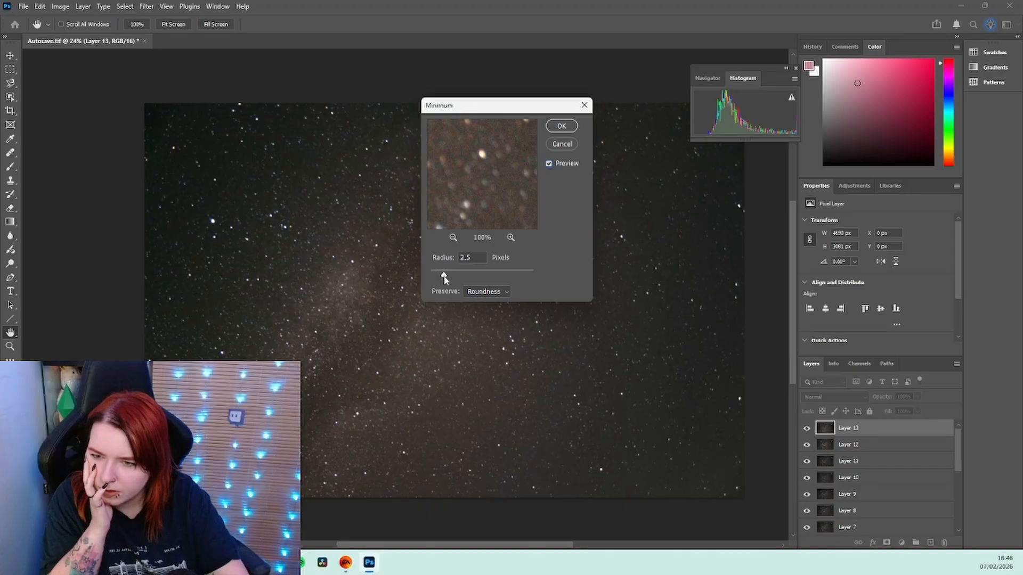
left_click(548, 166)
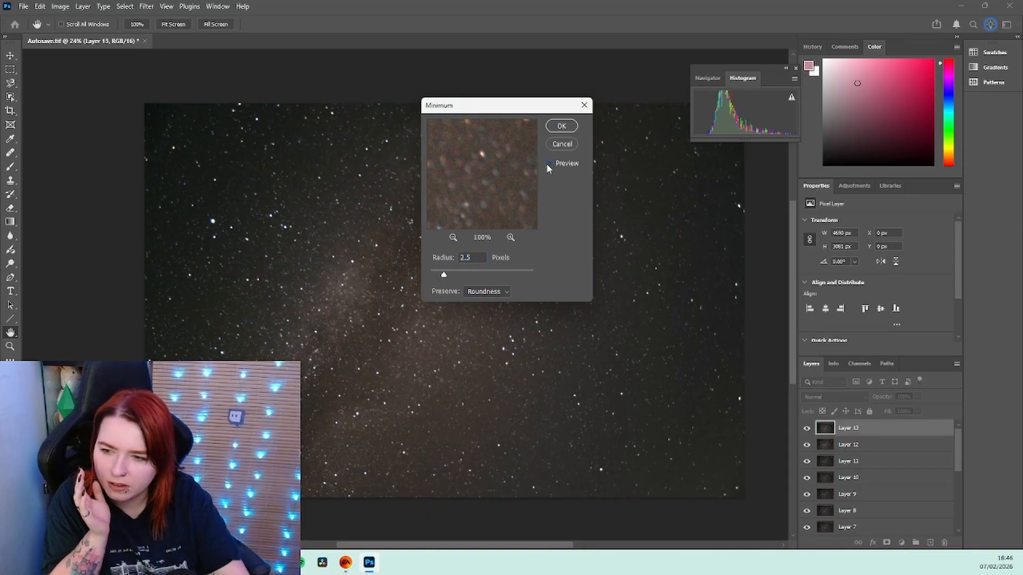
left_click(564, 126)
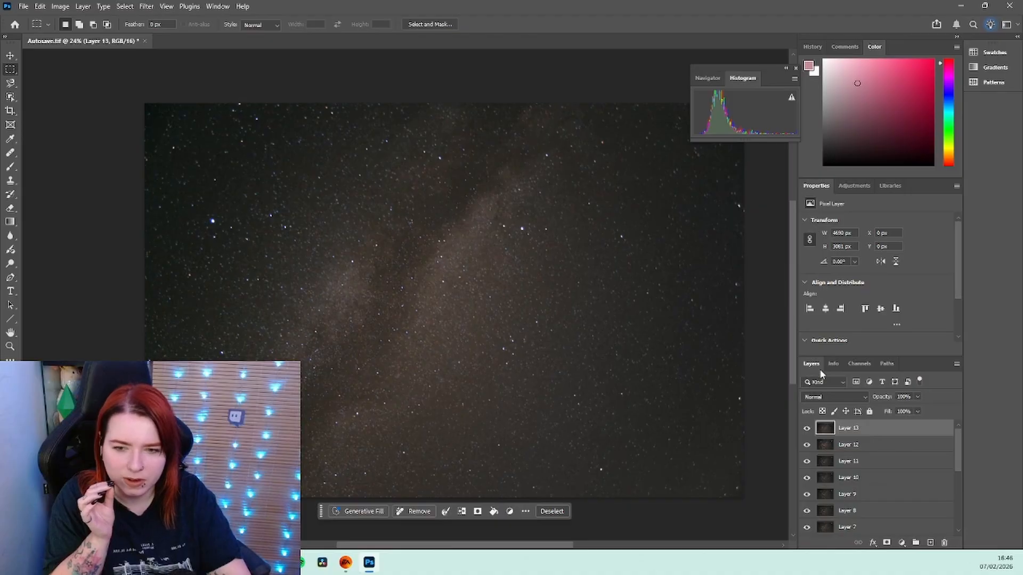
Try Layer 13 at 50% opacity, comparing the image with the layer shown and hidden.
left_click_drag(917, 397, 894, 414)
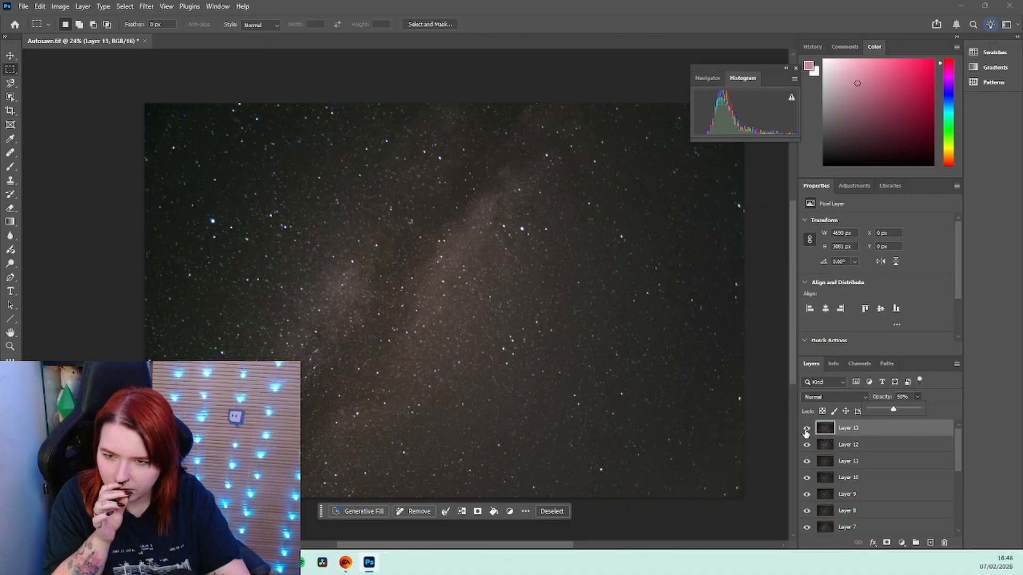
left_click(806, 432)
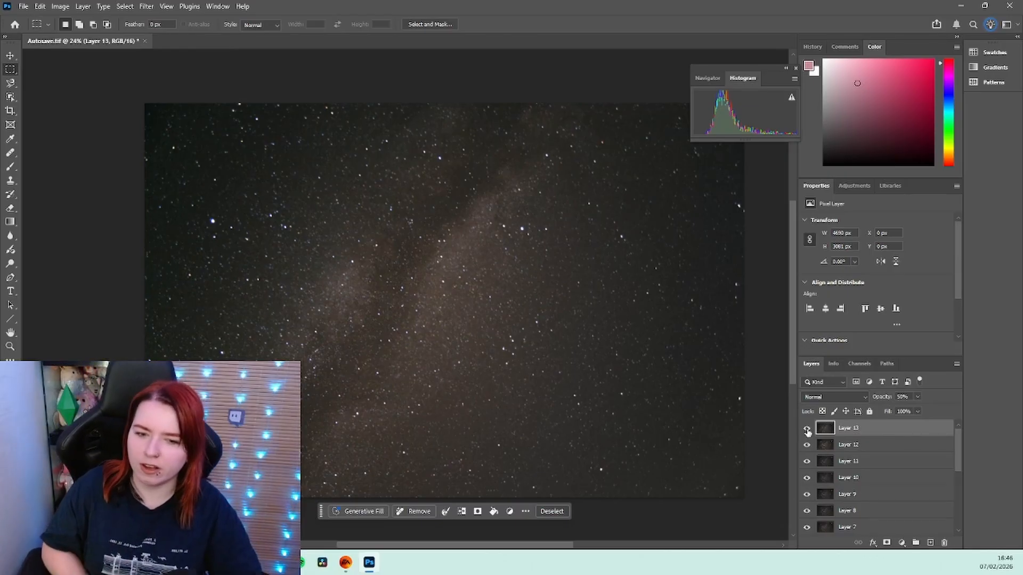
left_click(808, 431)
left_click(809, 430)
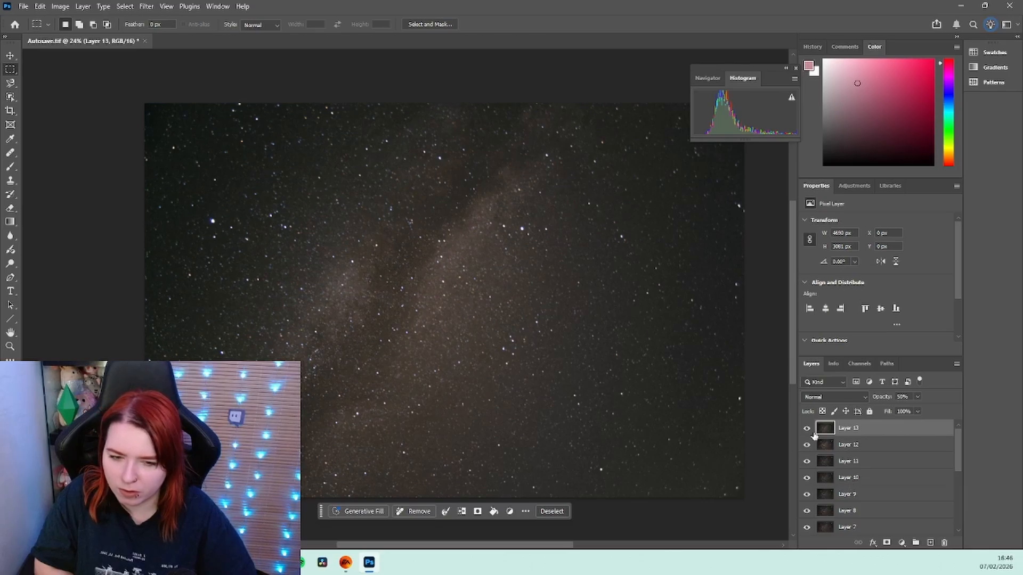
left_click(806, 431)
left_click(807, 431)
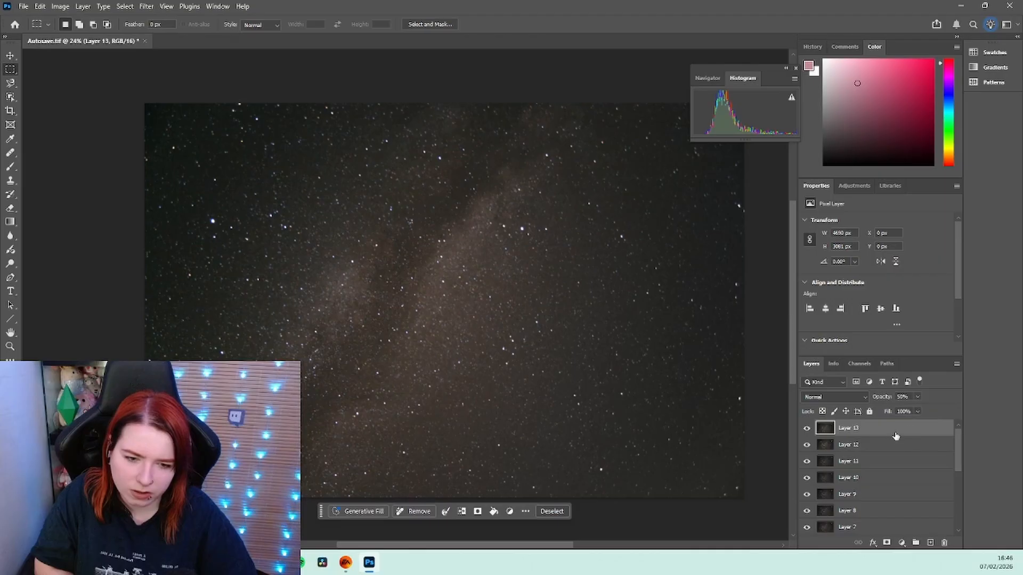
Set Layer 13's opacity to 40% and compare the star reduction with the layer shown and hidden.
left_click(917, 396)
left_click_drag(918, 408, 913, 411)
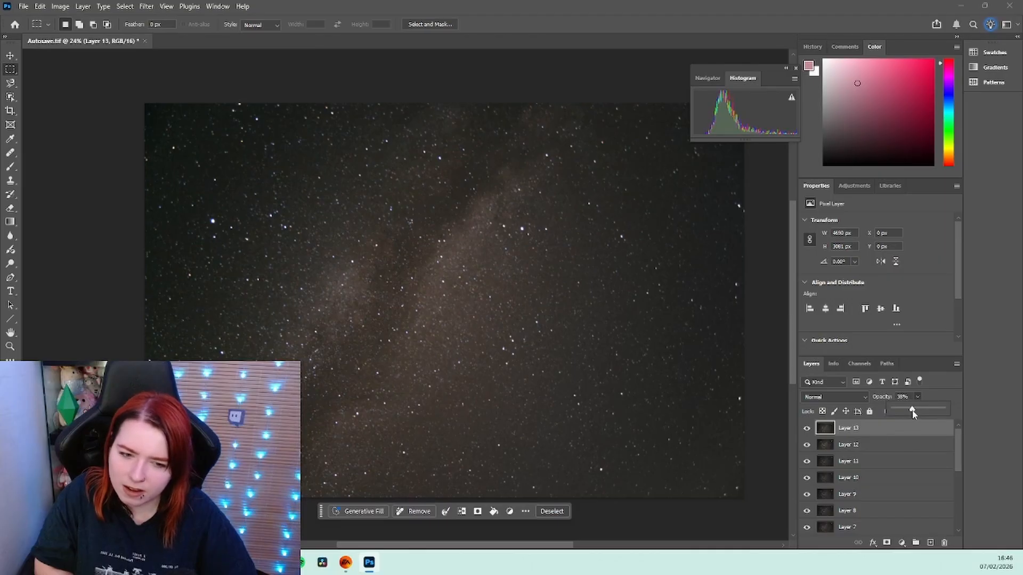
left_click_drag(912, 413, 914, 413)
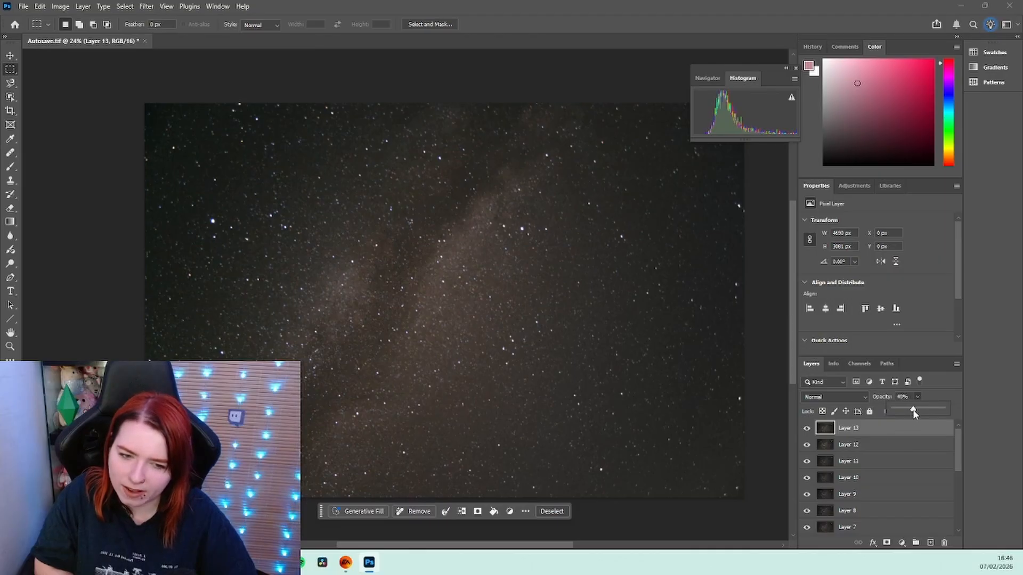
left_click(930, 393)
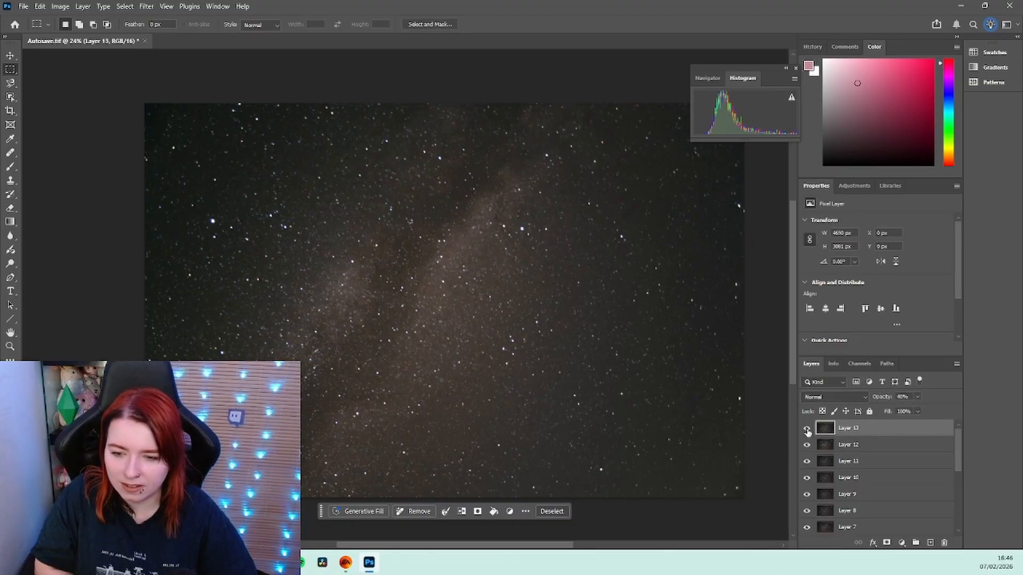
left_click(807, 429)
left_click(807, 429)
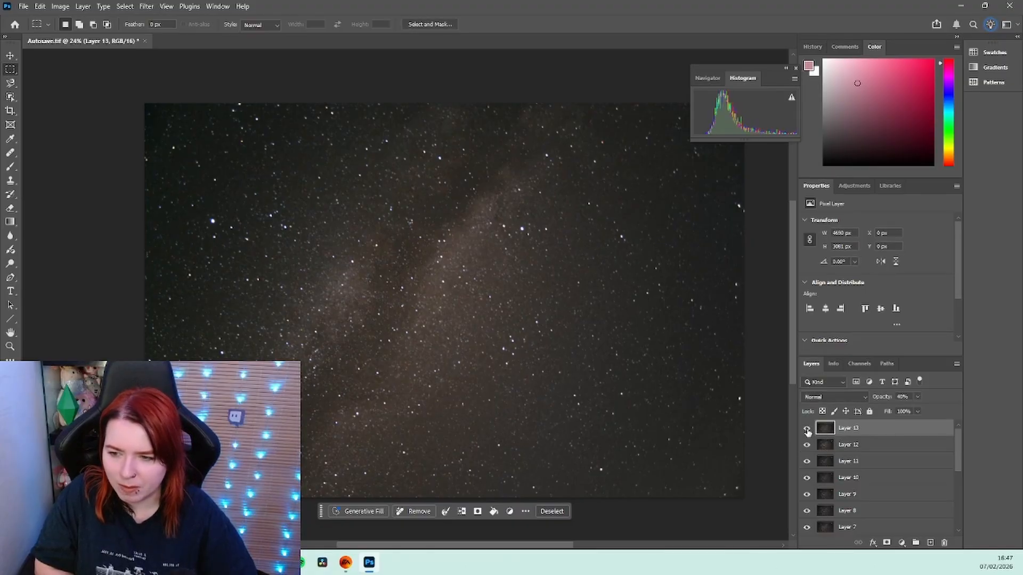
left_click(807, 429)
left_click(807, 429)
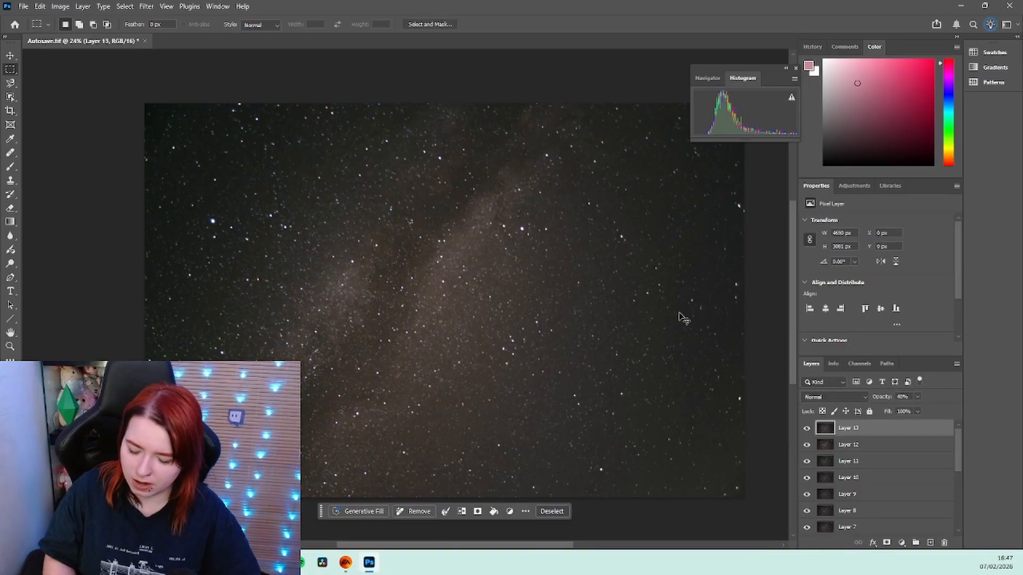
Merge all visible layers into a new top layer, open Reduce Noise on it and compare the filter preview on and off.
key("ctrl+shift+alt+e")
left_click(146, 7)
mouse_move(242, 195)
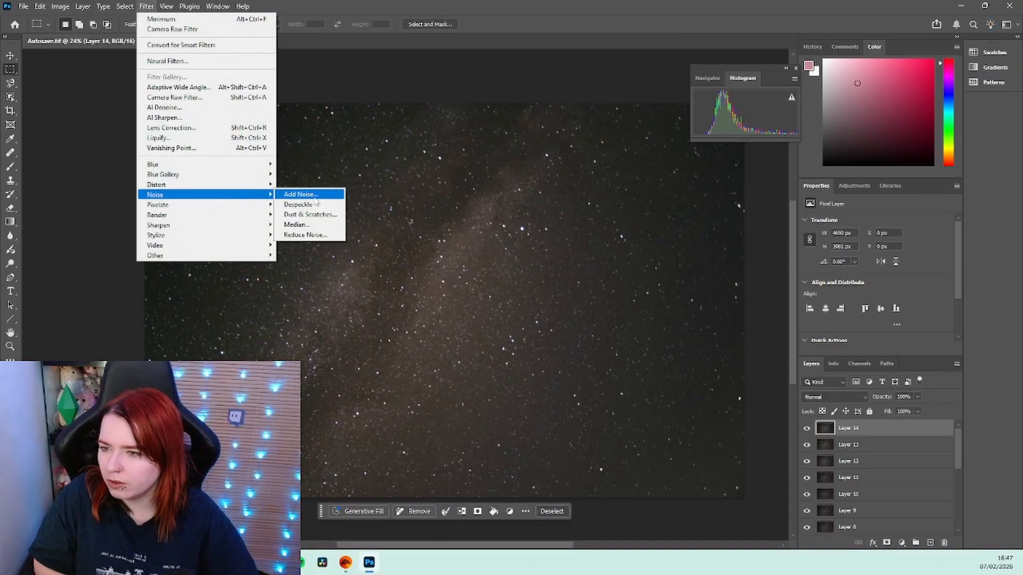
left_click(306, 235)
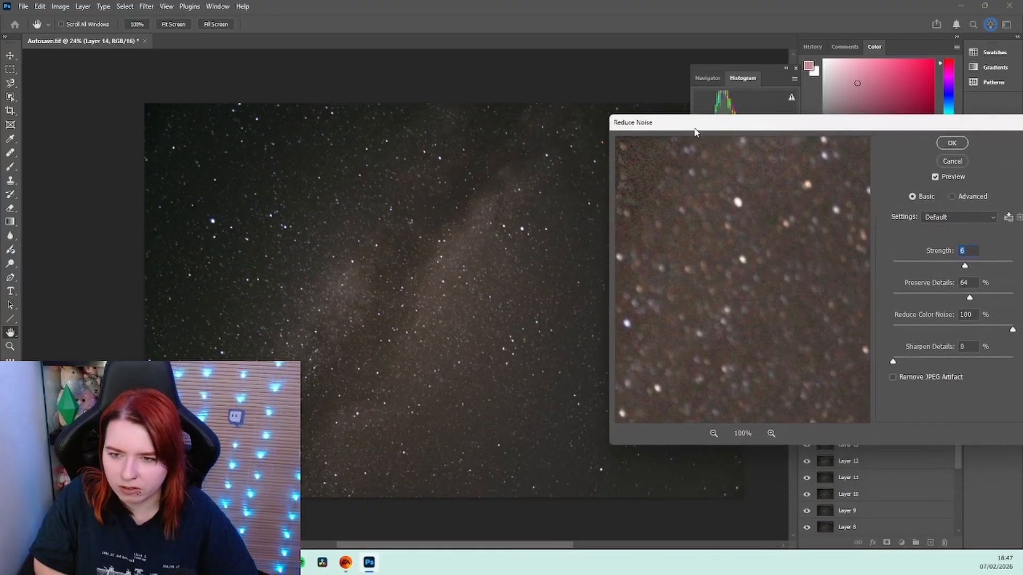
left_click_drag(661, 106, 661, 85)
left_click(901, 134)
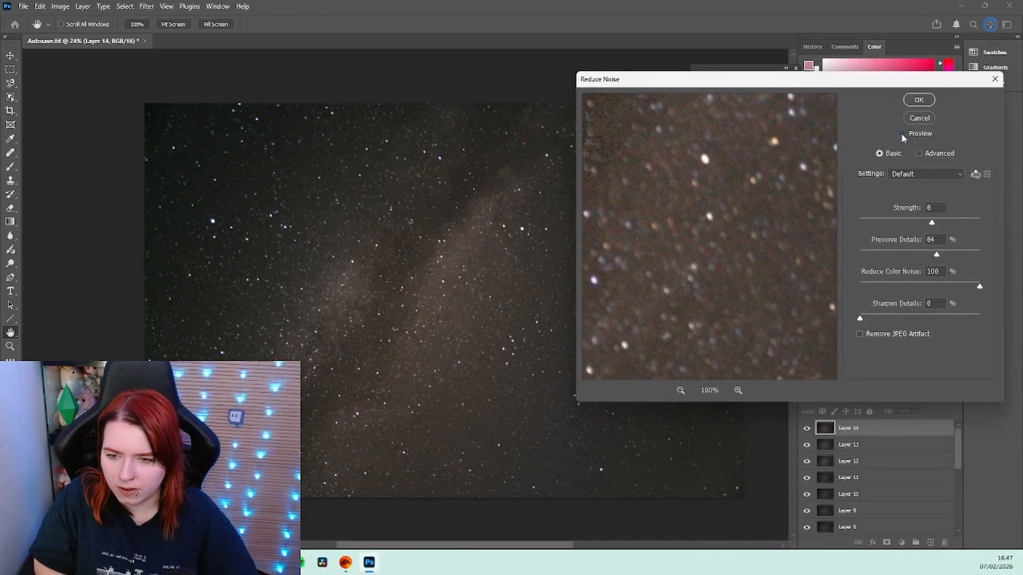
left_click(902, 133)
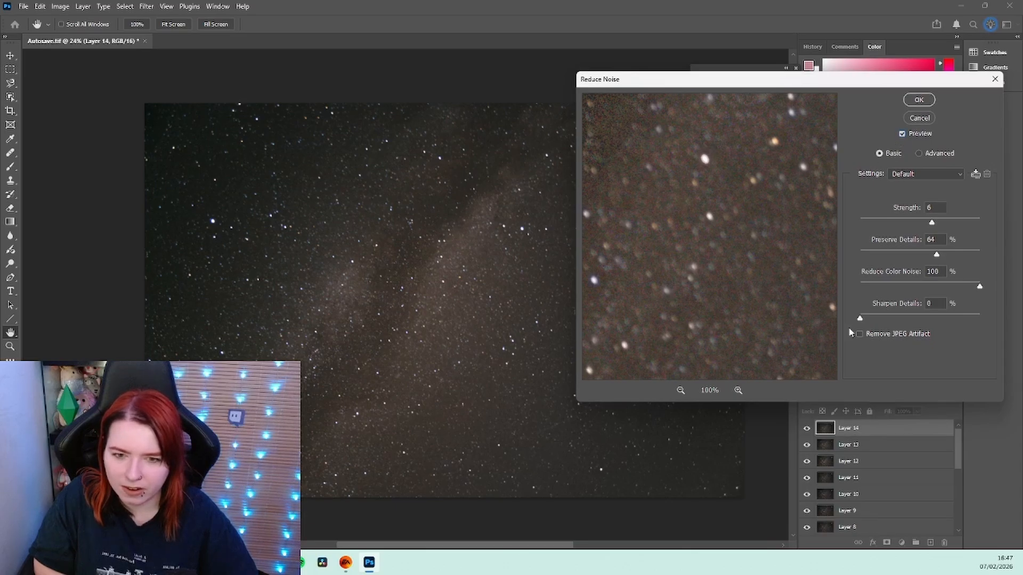
Apply Reduce Noise with Strength 6, Preserve Details 64%, Reduce Color Noise 69% and Sharpen Details 26%.
left_click_drag(980, 287, 941, 286)
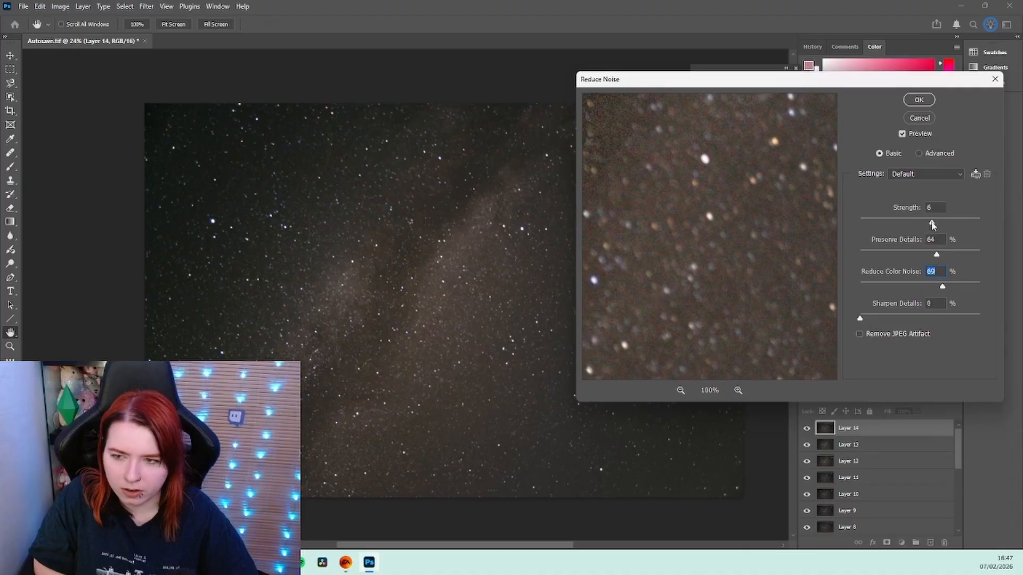
left_click_drag(931, 224, 933, 224)
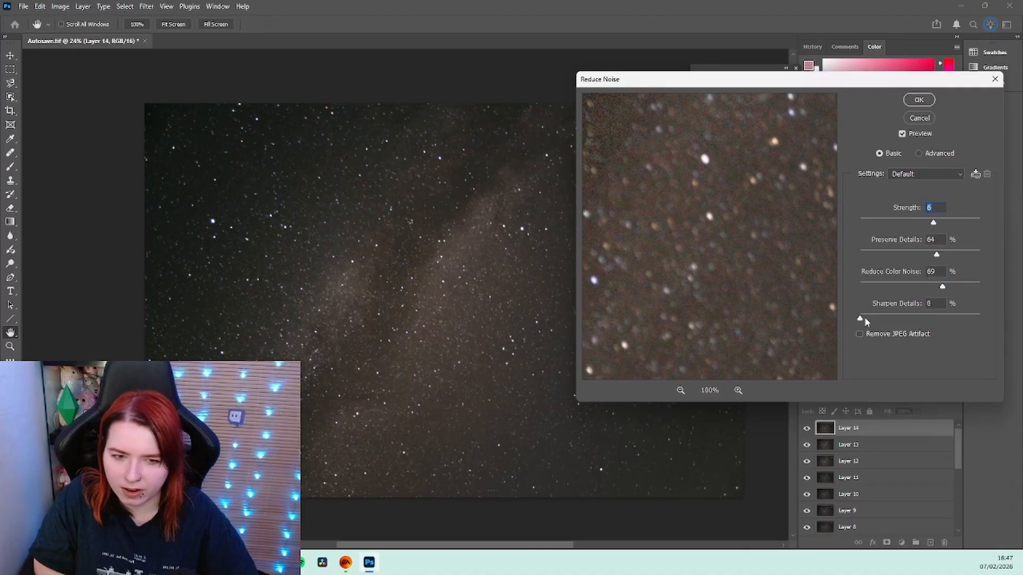
left_click_drag(862, 319, 893, 319)
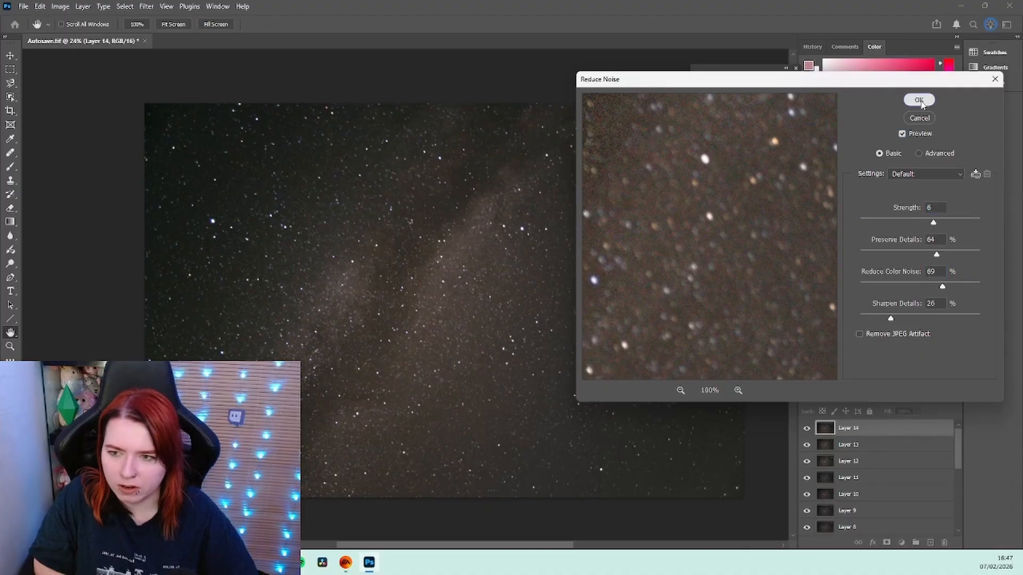
left_click(918, 100)
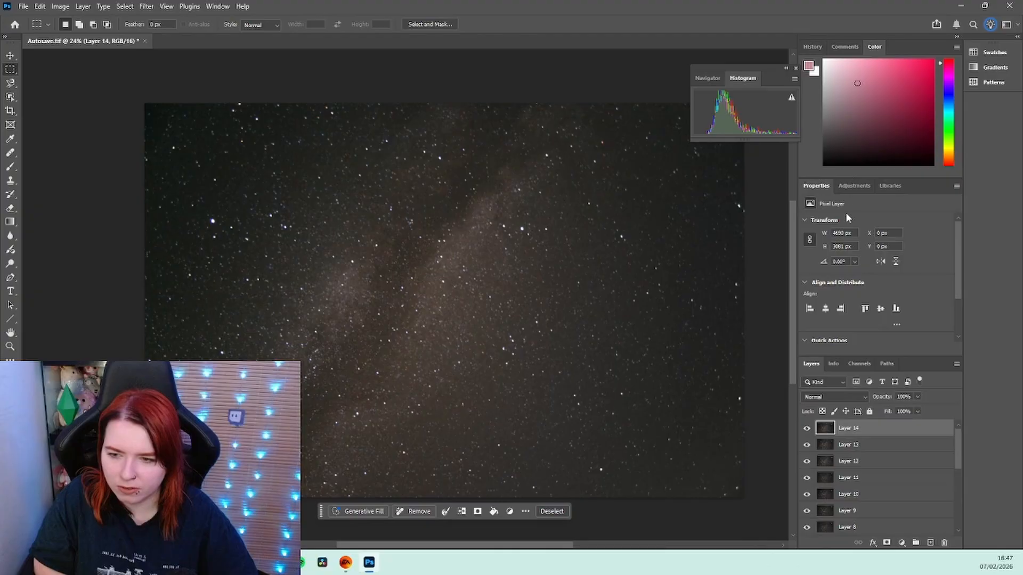
Compare the image with the noise-reduced Layer 14 hidden and shown.
left_click(808, 432)
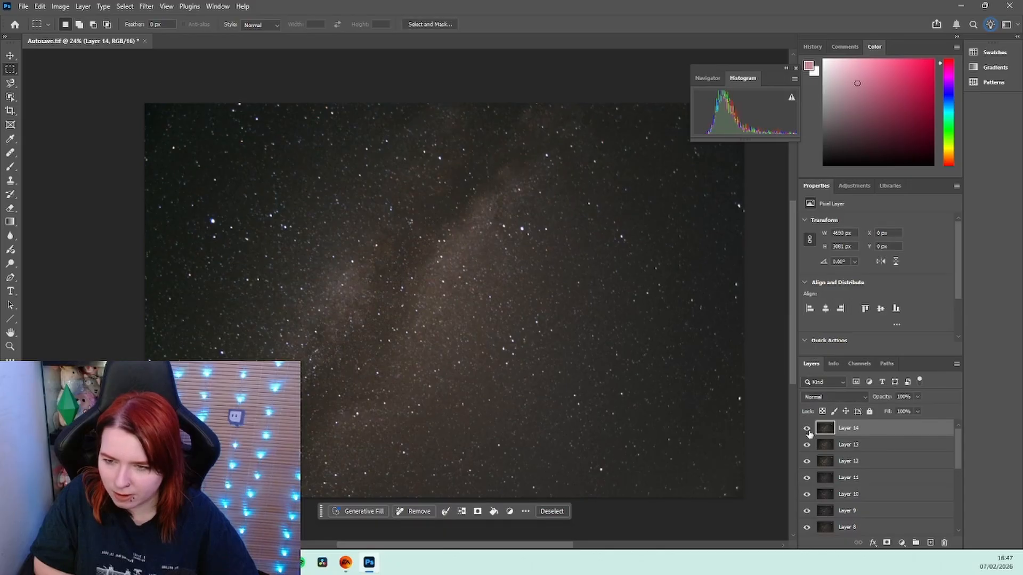
left_click(808, 431)
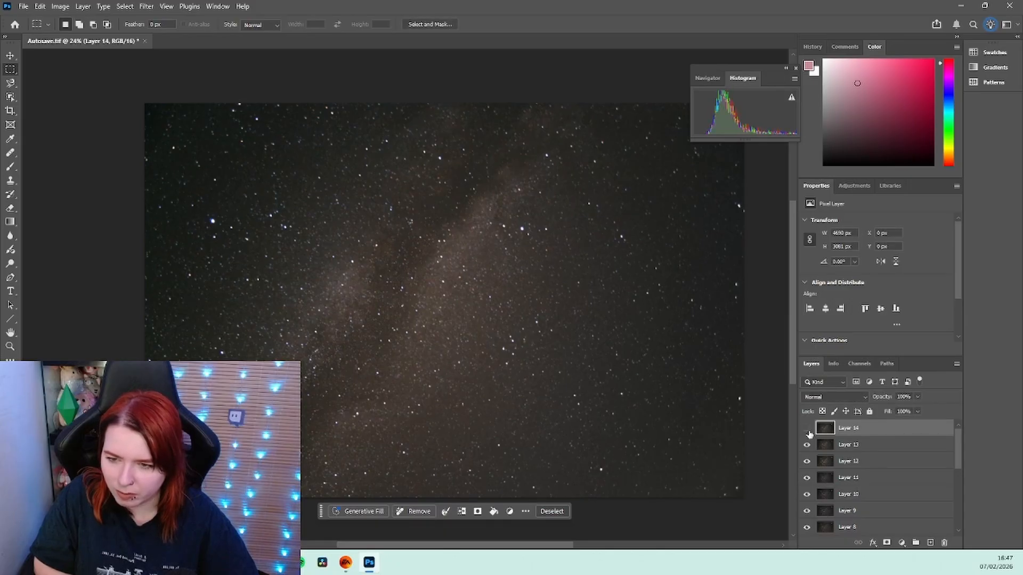
left_click(809, 434)
left_click(807, 429)
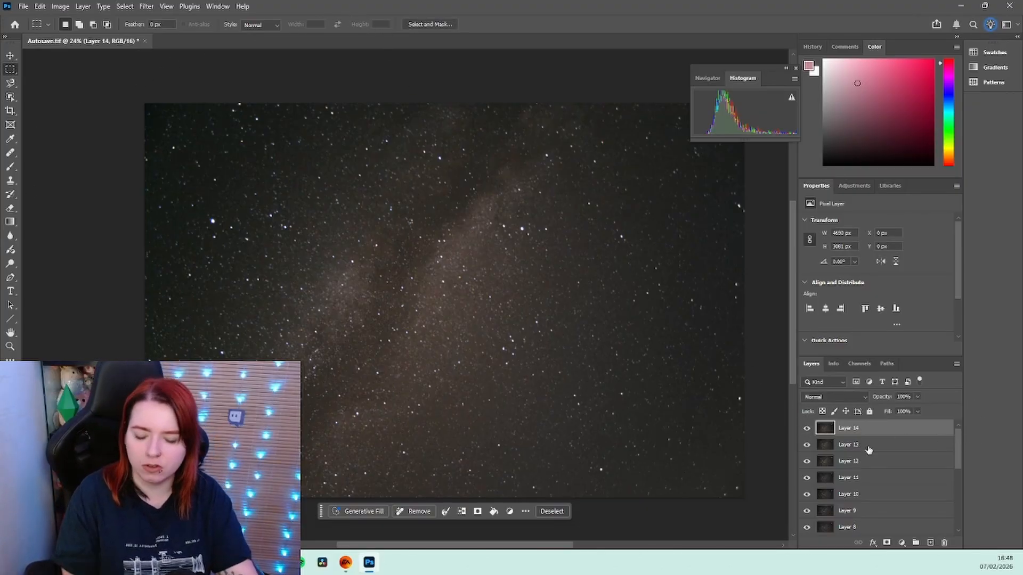
Merge the visible layers into a new layer and add a Camera Raw linear gradient mask from the photo's upper-left corner towards the Milky Way, hiding its overlay.
key("ctrl+shift+alt+e")
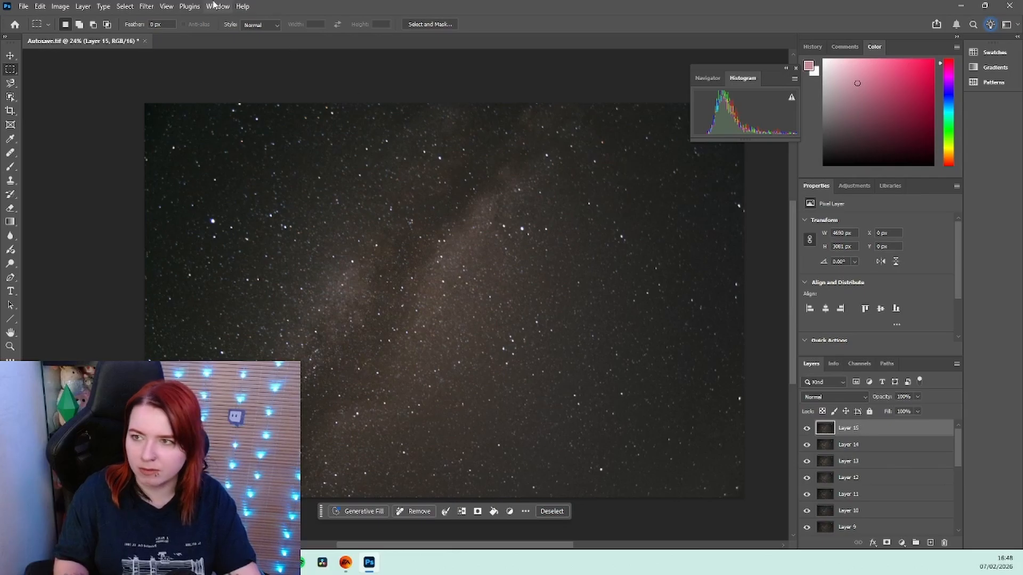
left_click(125, 6)
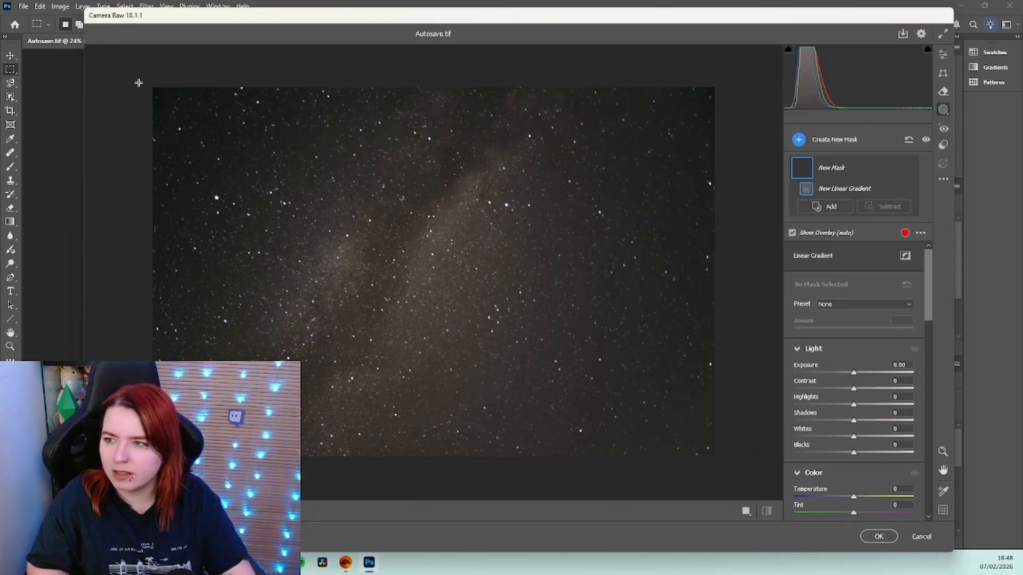
left_click_drag(139, 74, 384, 232)
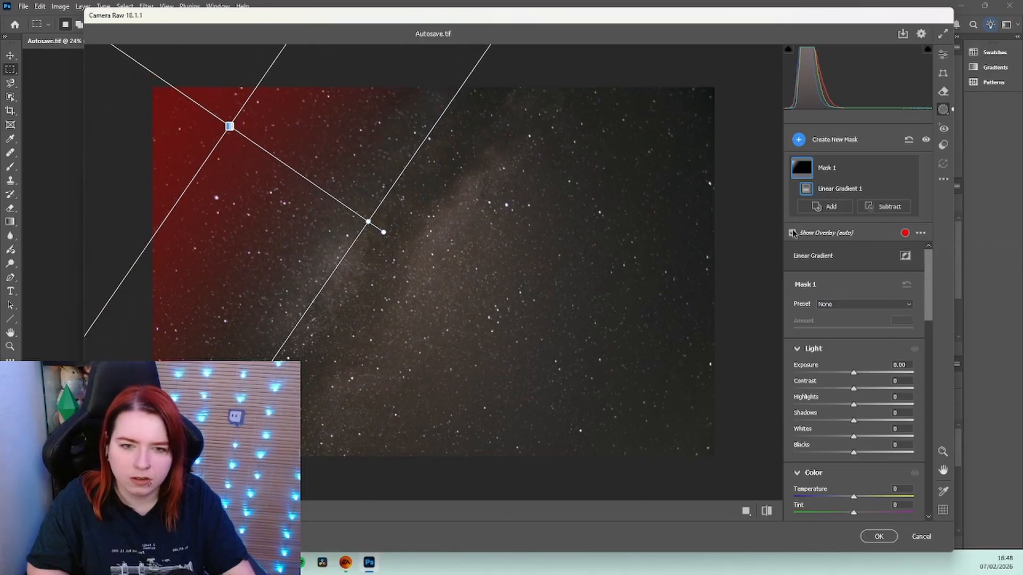
left_click(792, 233)
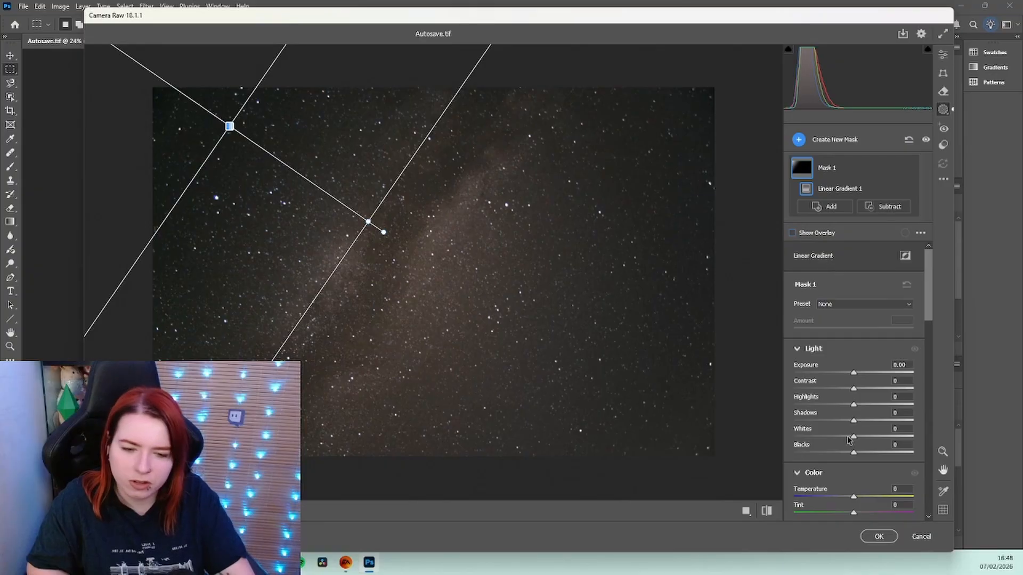
Brighten the upper-left gradient mask with Exposure about +0.70 and Blacks +3.
scroll(796, 459, "down", 5)
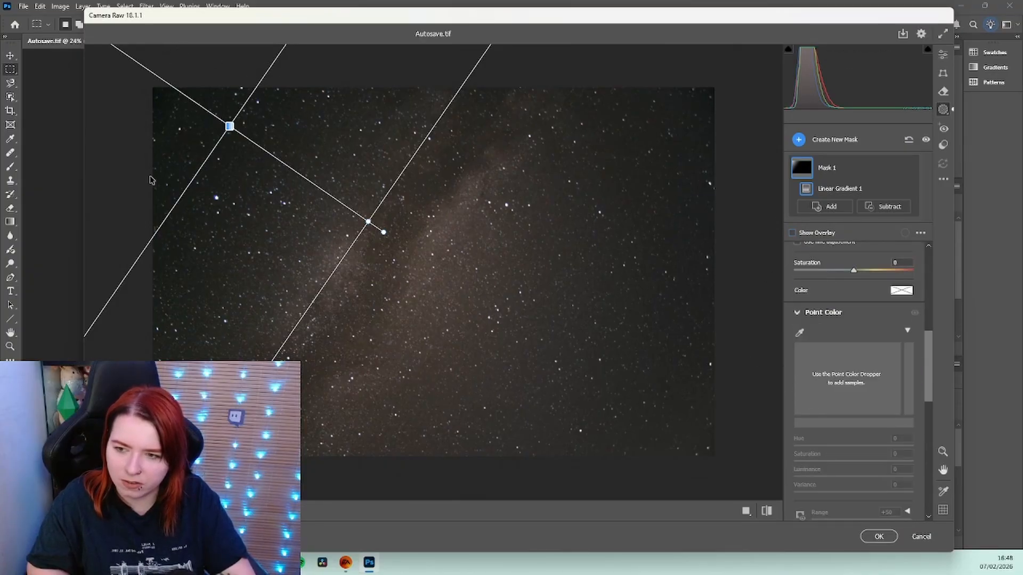
scroll(860, 401, "up", 5)
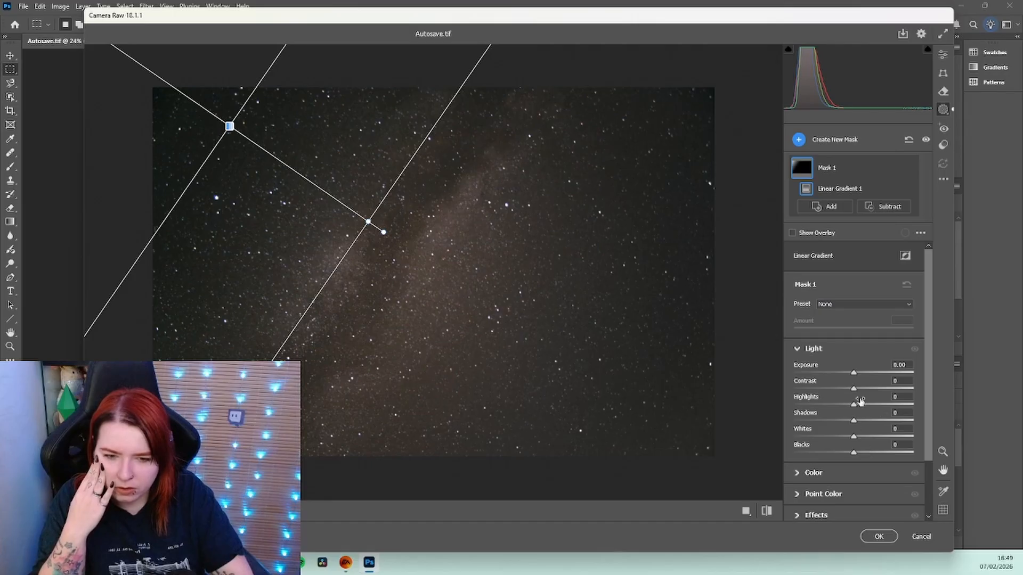
left_click_drag(854, 371, 867, 371)
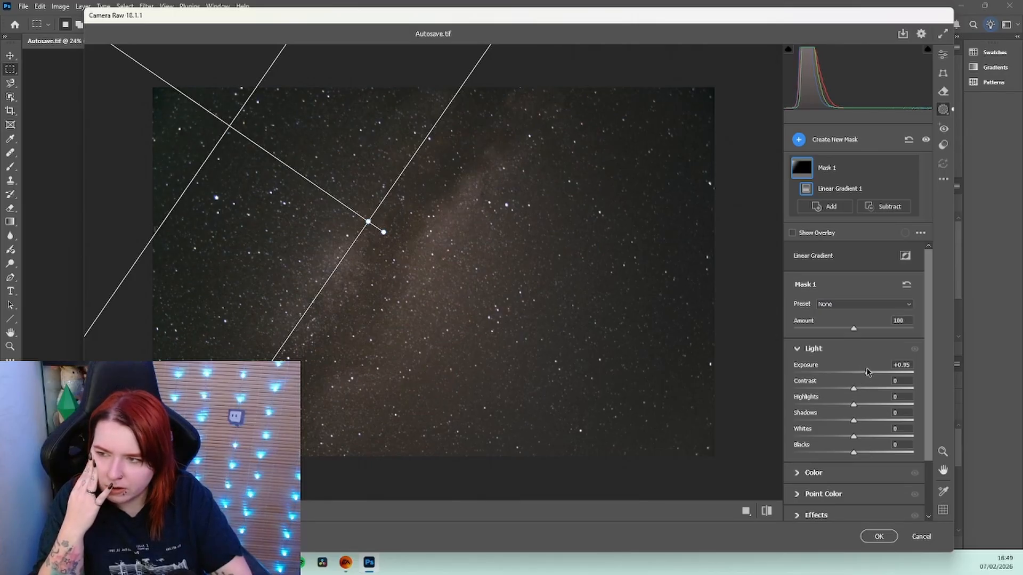
left_click_drag(867, 372, 864, 372)
left_click_drag(853, 452, 855, 453)
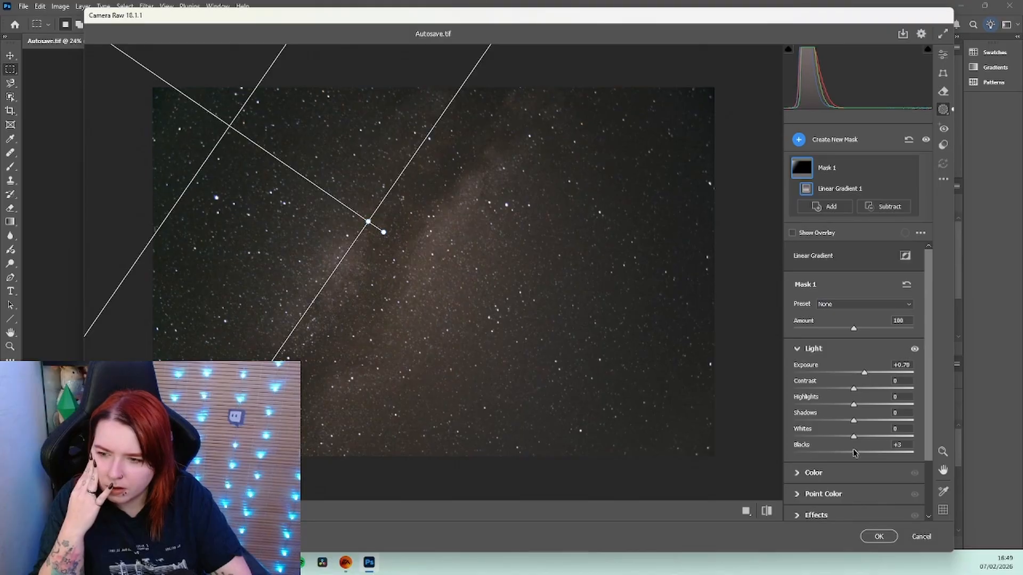
Set the gradient mask's Tint to +11 and apply the Camera Raw adjustments to Layer 15.
left_click(797, 349)
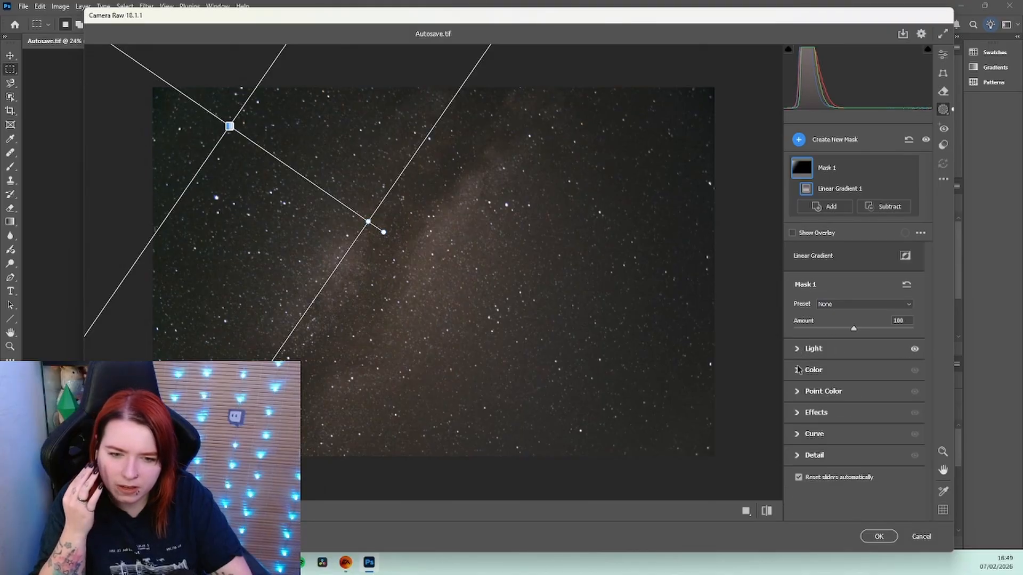
left_click(797, 373)
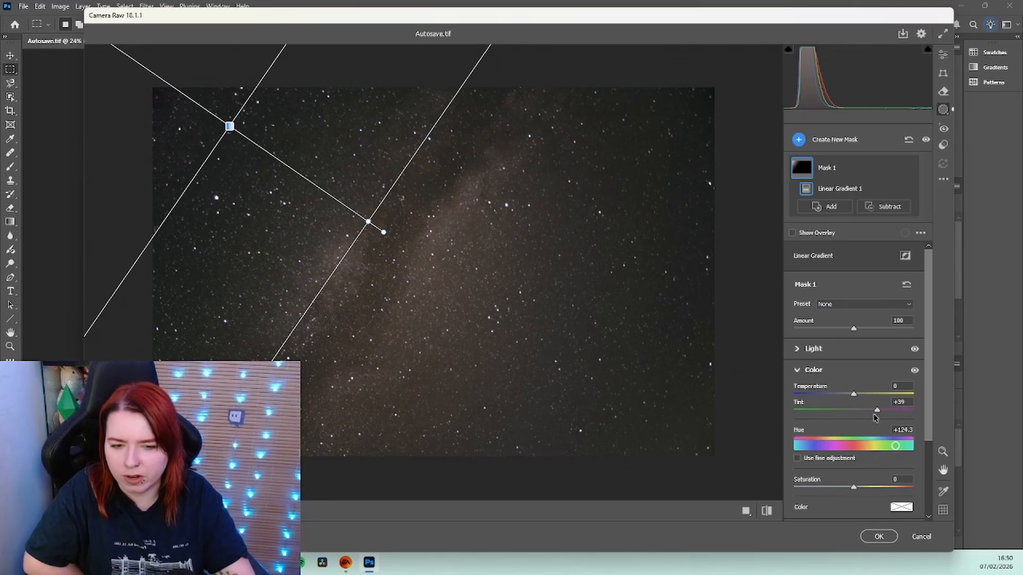
left_click_drag(876, 410, 859, 410)
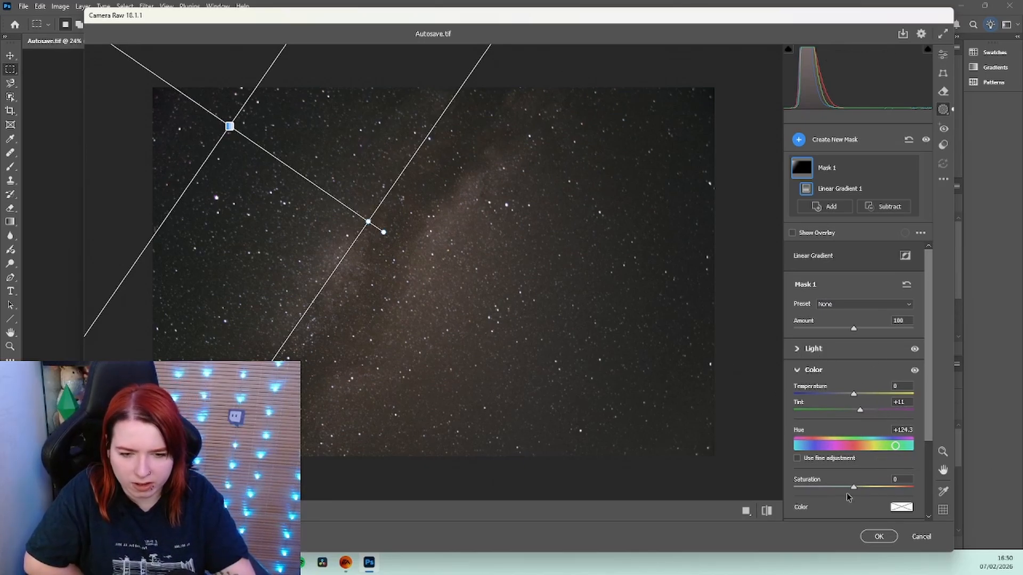
left_click(876, 536)
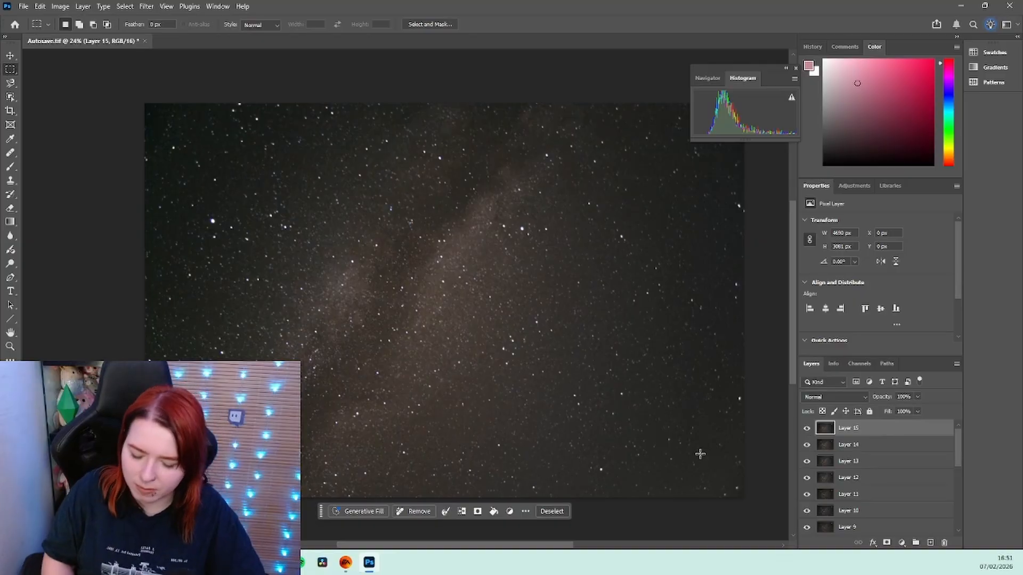
Reopen the Camera Raw filter on Layer 15 and switch to its masking tools.
left_click(125, 6)
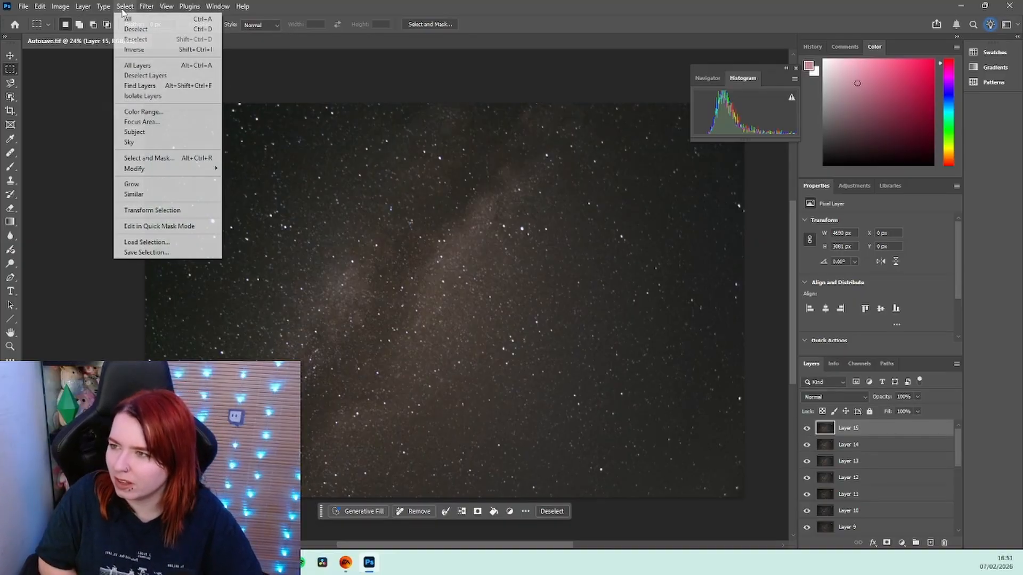
left_click(170, 135)
key("shift+ctrl+a")
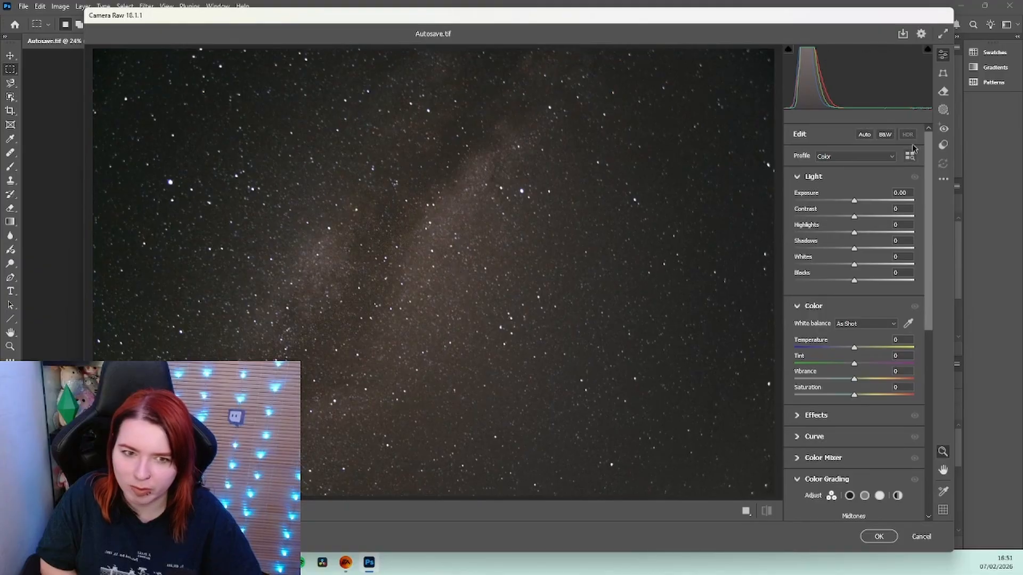
left_click(942, 110)
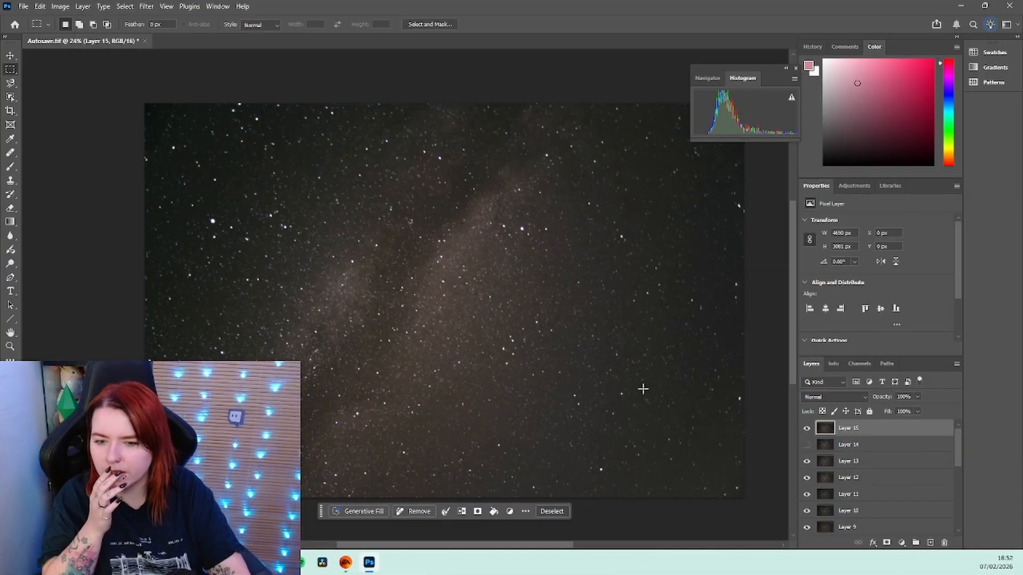